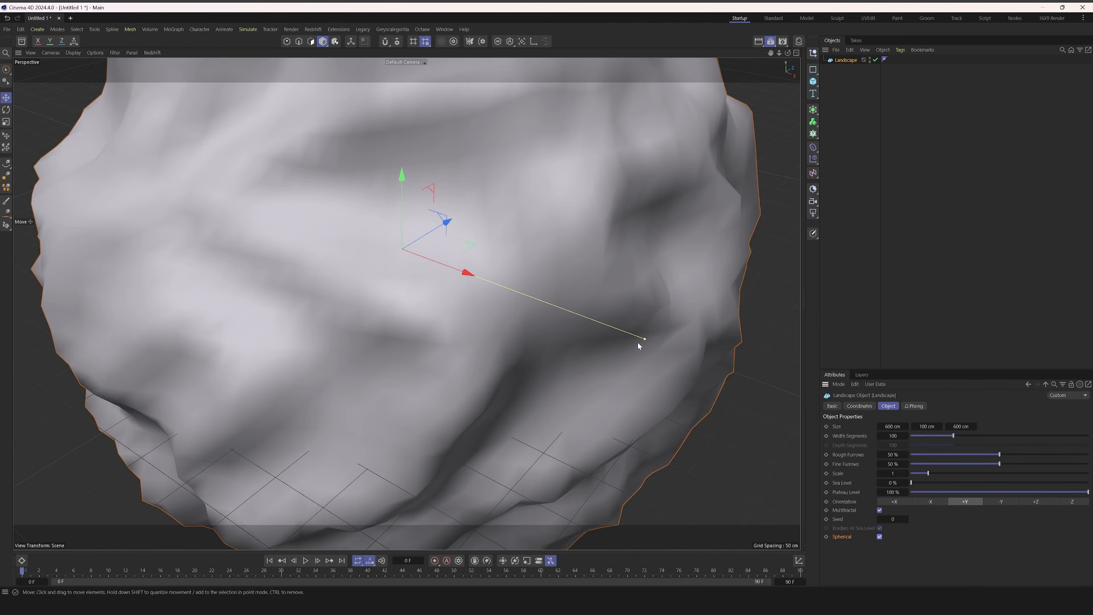
Step: Resize the spherical landscape to about 161 cm and display the viewport shading with edge lines
drag(617, 327, 439, 295)
key(ctrl+z)
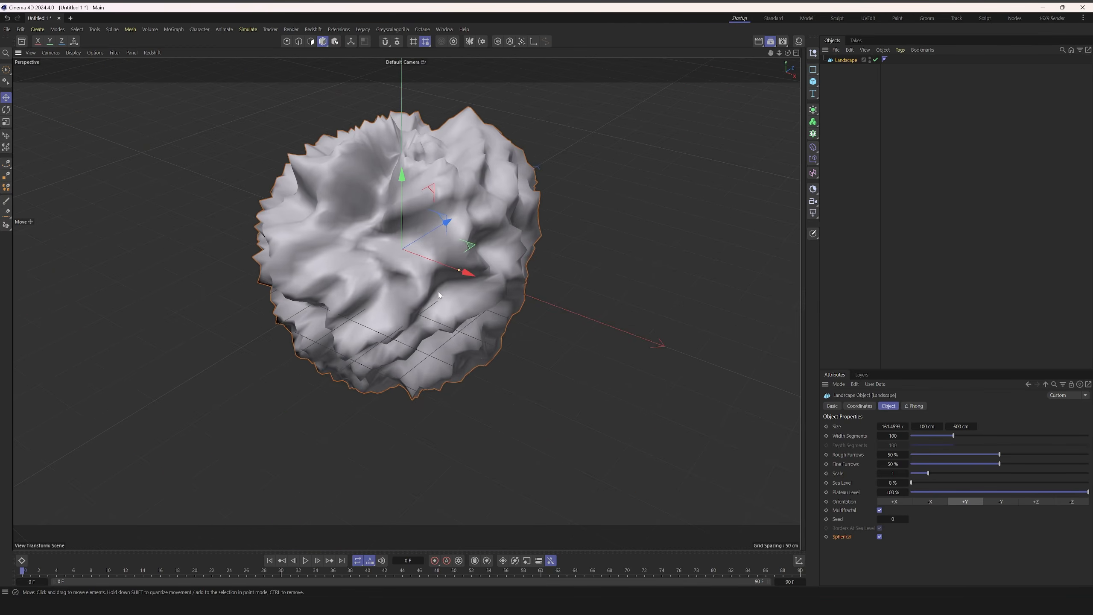
alt+middle_drag(438, 293, 439, 331)
mouse_move(439, 330)
alt+mouse_down()
mouse_move(443, 257)
mouse_move(469, 275)
alt+mouse_up()
key(n)
key(b)
Step: Set the landscape's width segments to 400 and lower its scale to 0.47
drag(954, 436, 1088, 436)
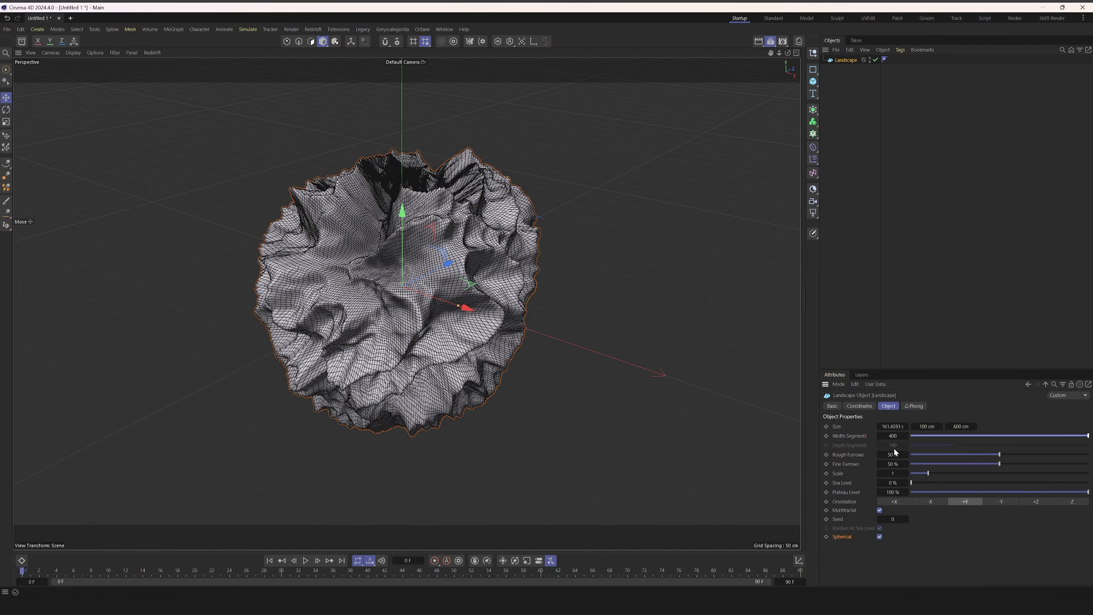
alt+drag(489, 349, 494, 339)
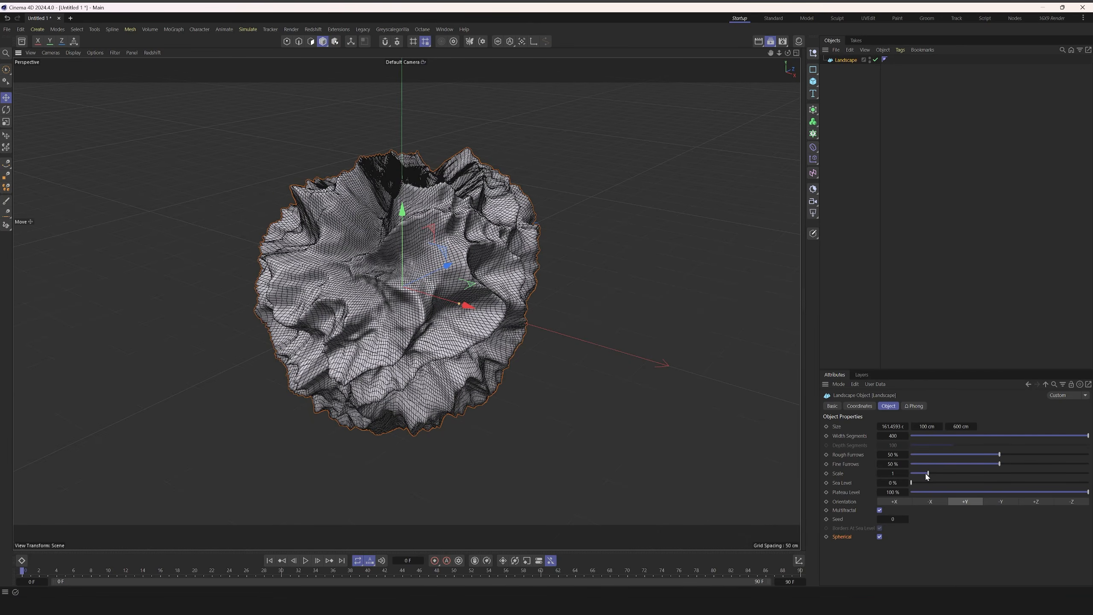
drag(928, 474, 920, 474)
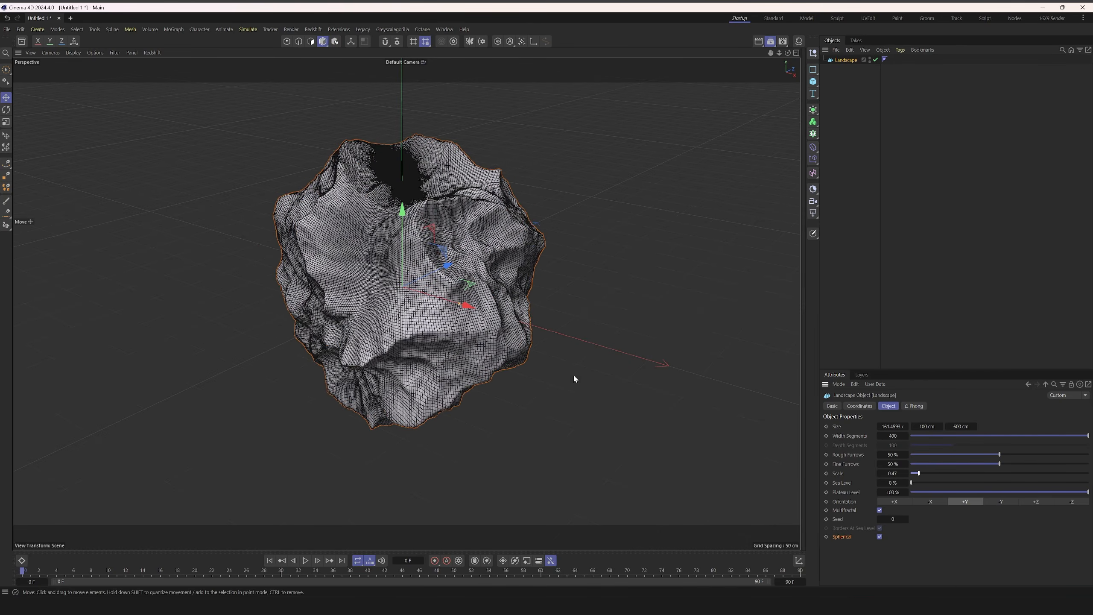
alt+drag(573, 378, 498, 262)
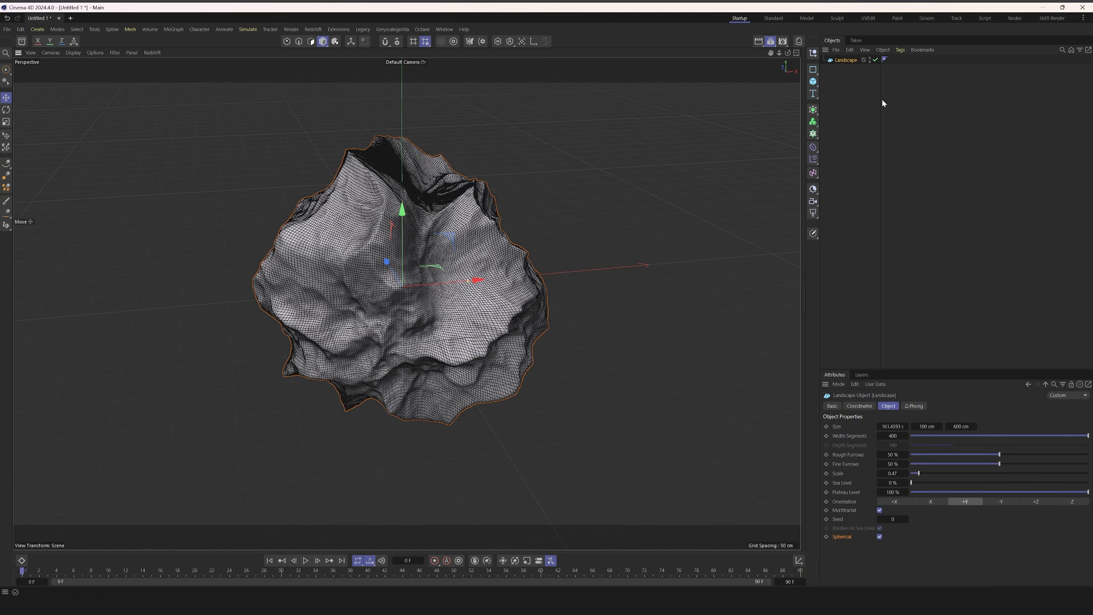
Step: Nest the landscape in a Volume Builder with volume type Fog and a voxel size of 1 cm
alt+click(813, 122)
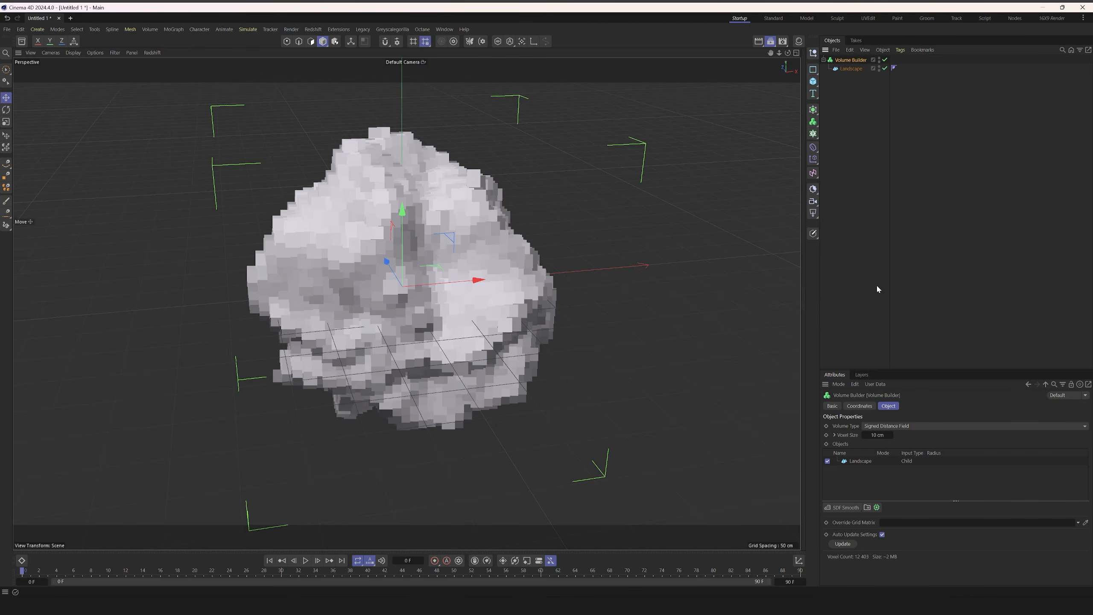
click(917, 426)
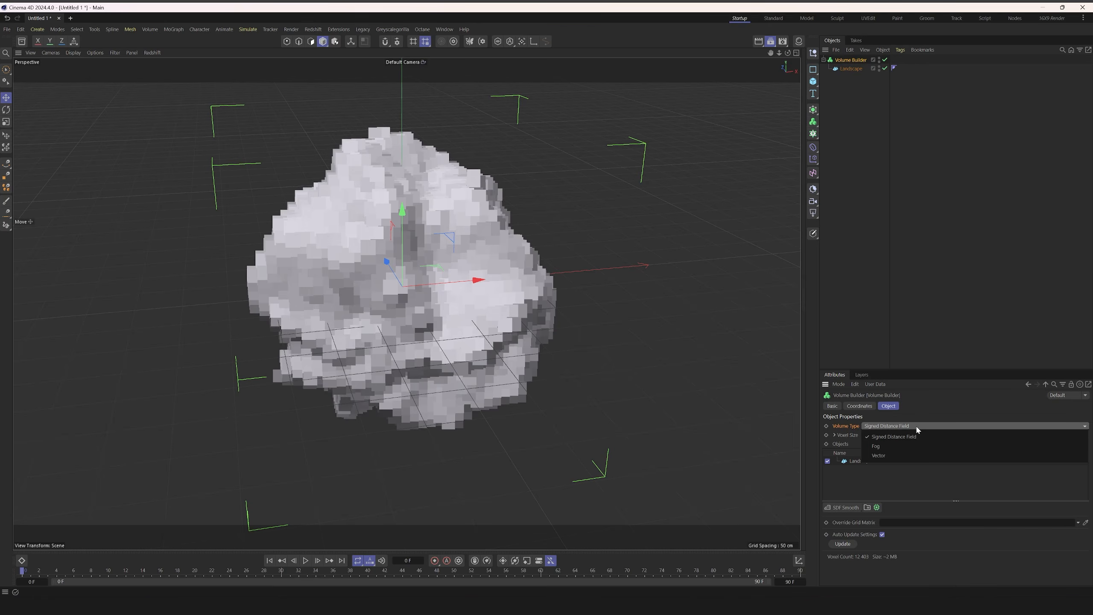
click(876, 446)
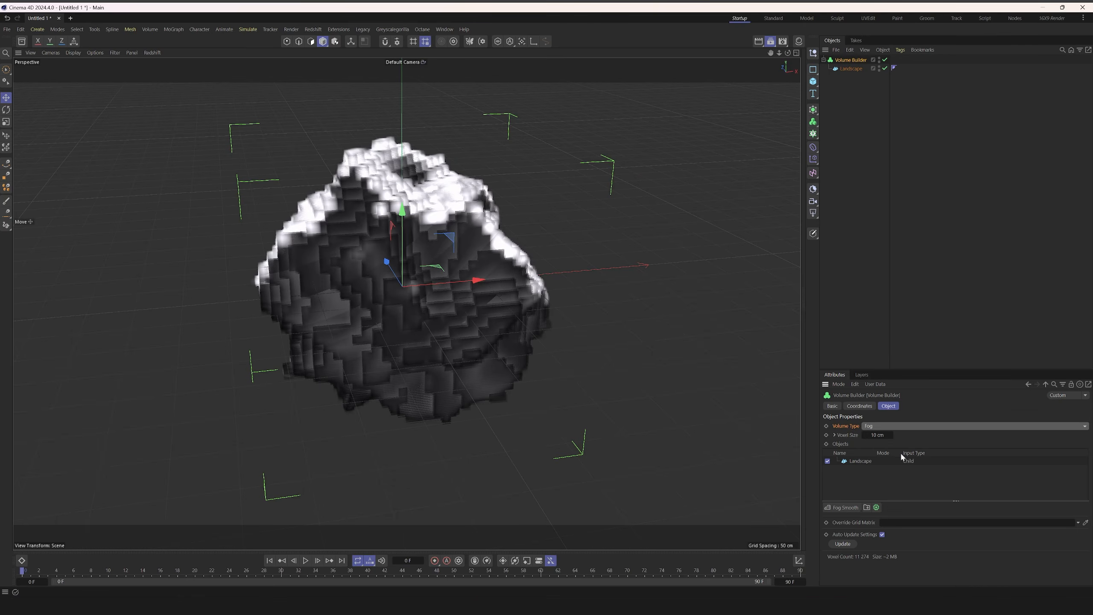
click(881, 435)
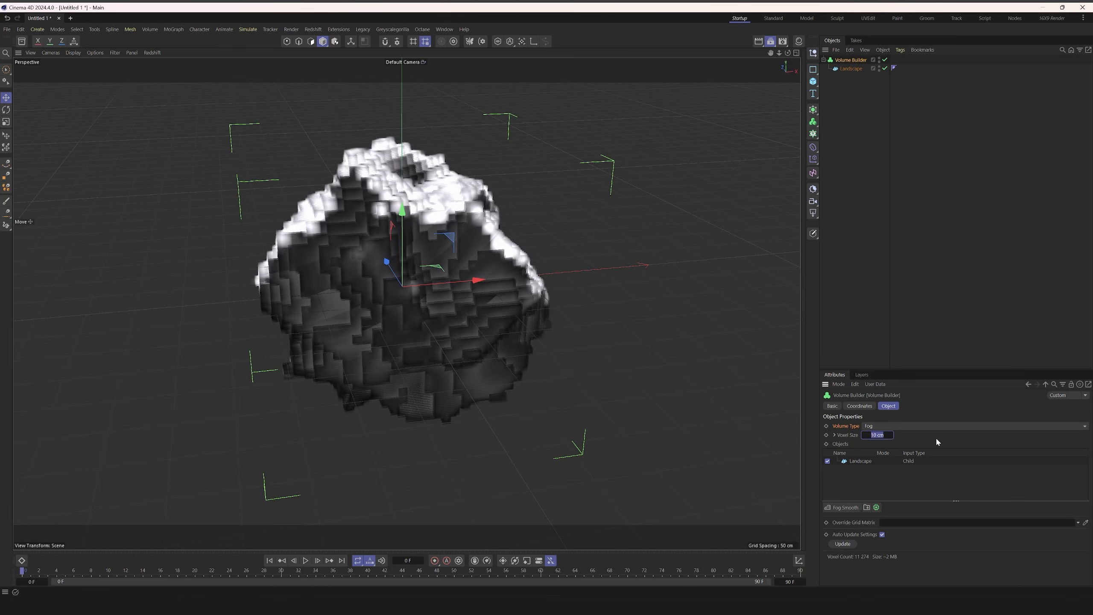
key(Return)
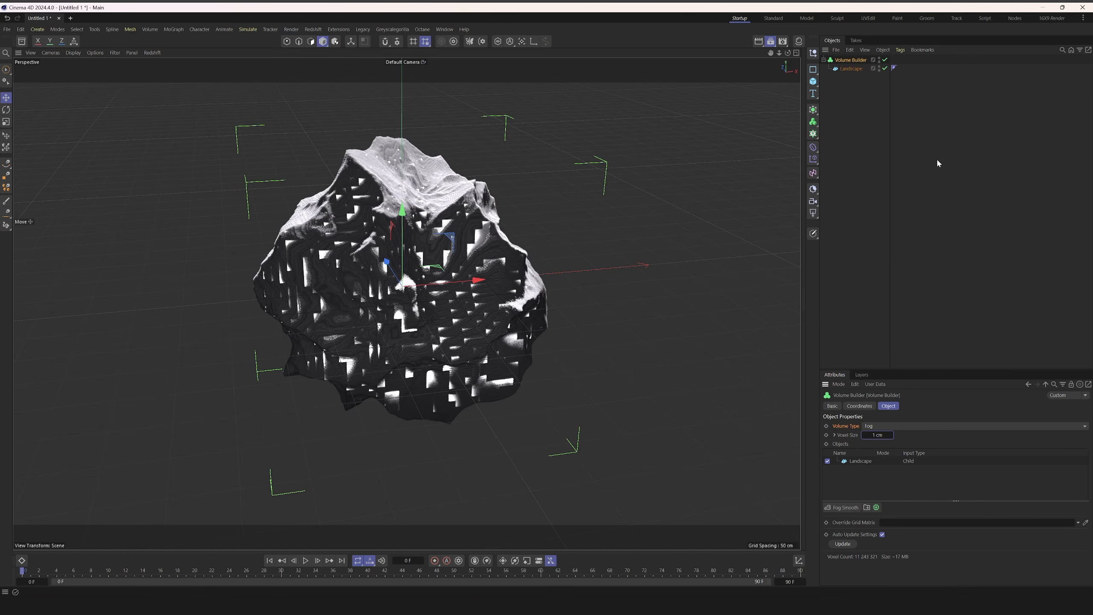
Step: Add a Group Field to the scene and rename it Noise
click(812, 173)
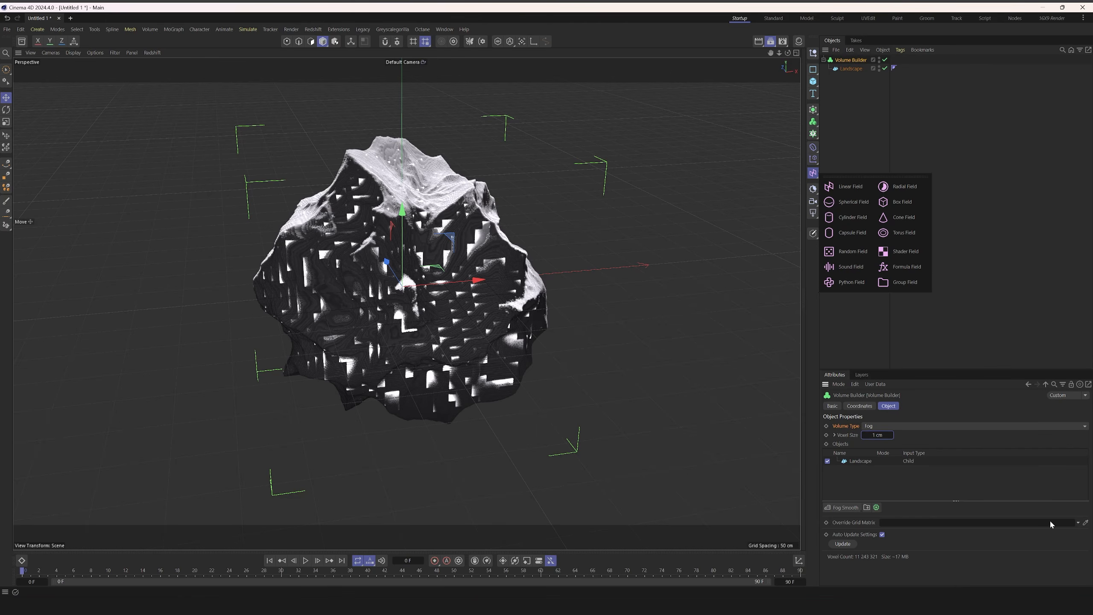
click(909, 283)
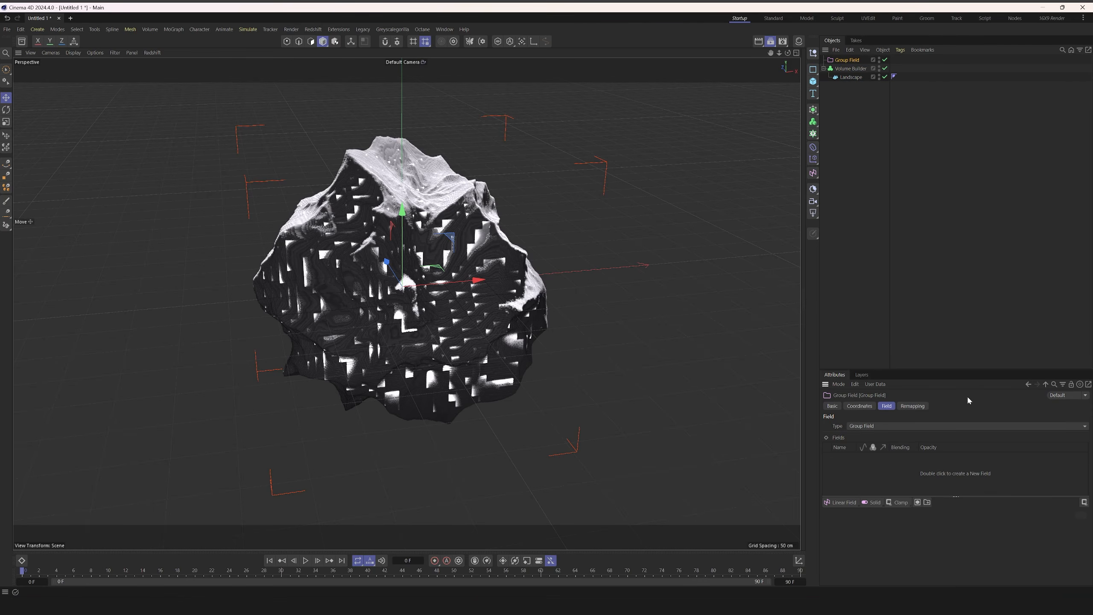
drag(967, 369, 967, 297)
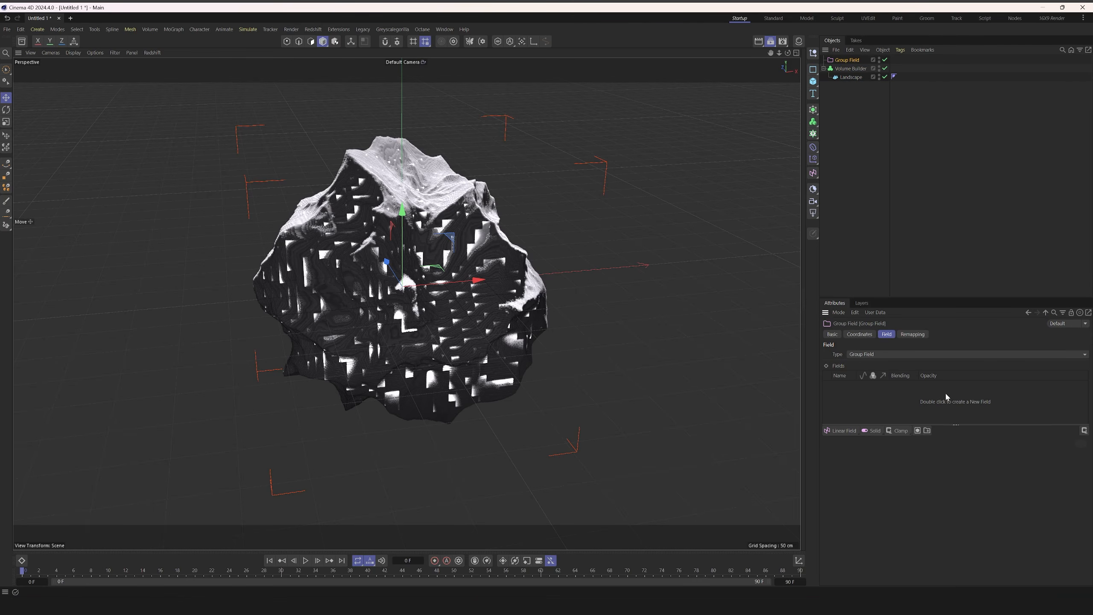
drag(954, 425, 972, 473)
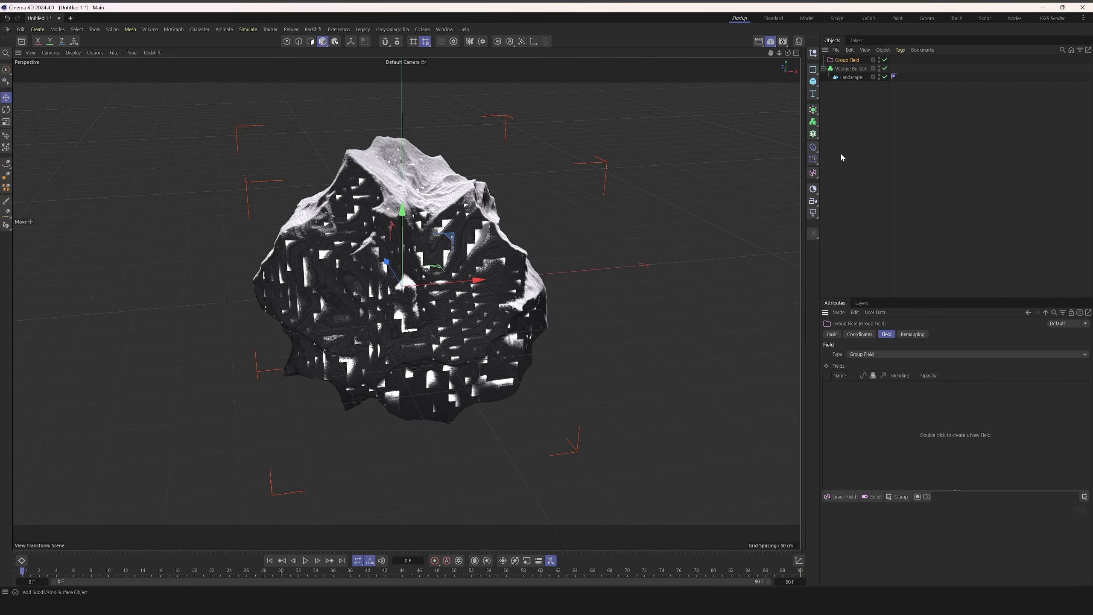
double_click(848, 60)
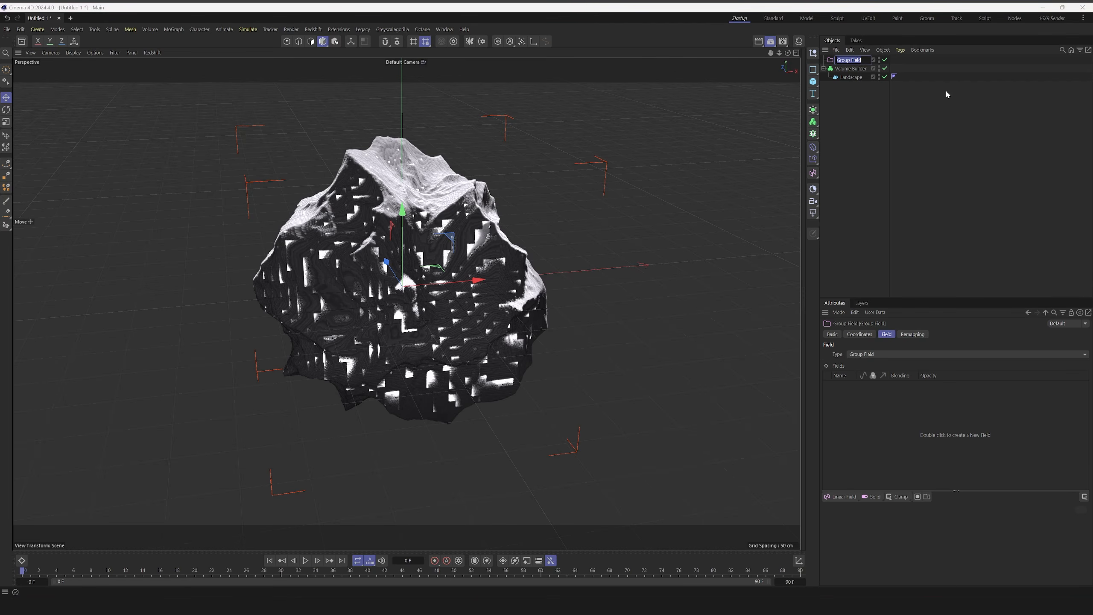
text(Noise)
key(Return)
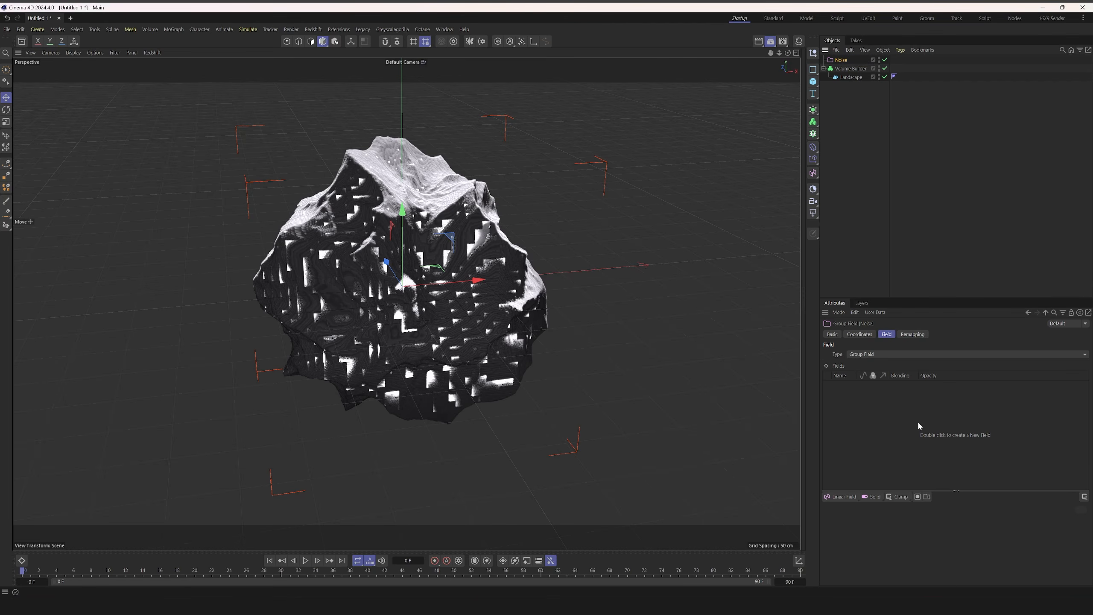
Step: Add a Box Field to the Noise group and make the group a child of the Volume Builder above the landscape
click(843, 498)
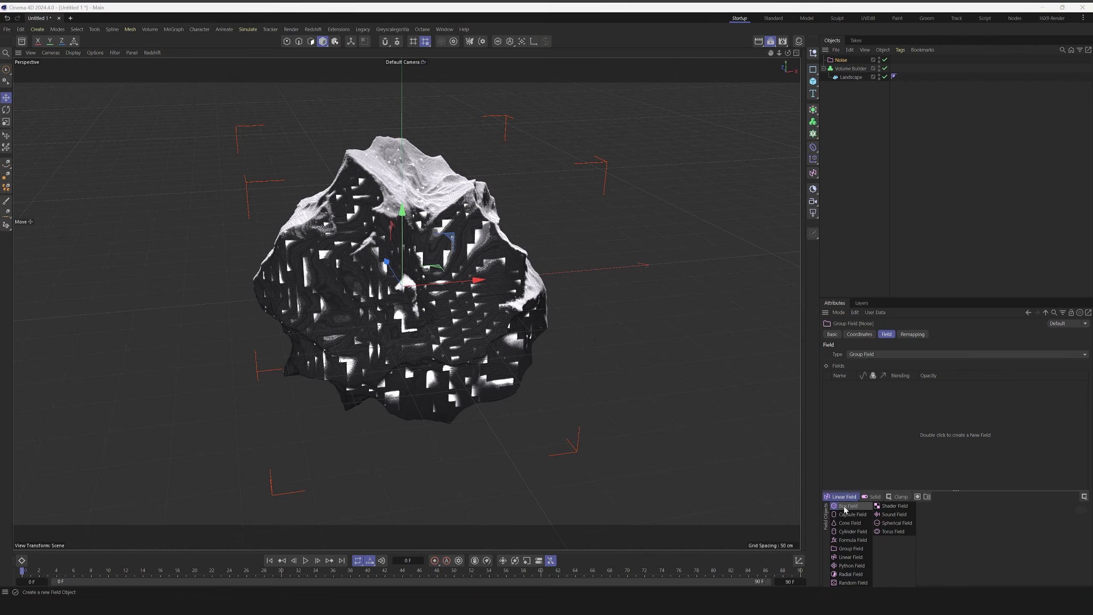
click(845, 507)
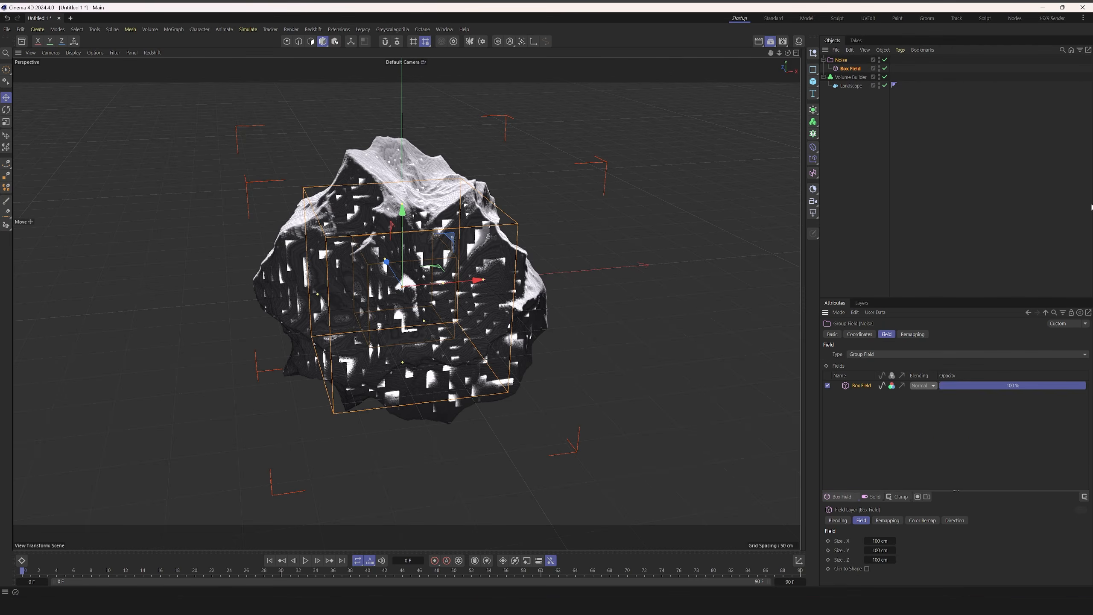
click(851, 77)
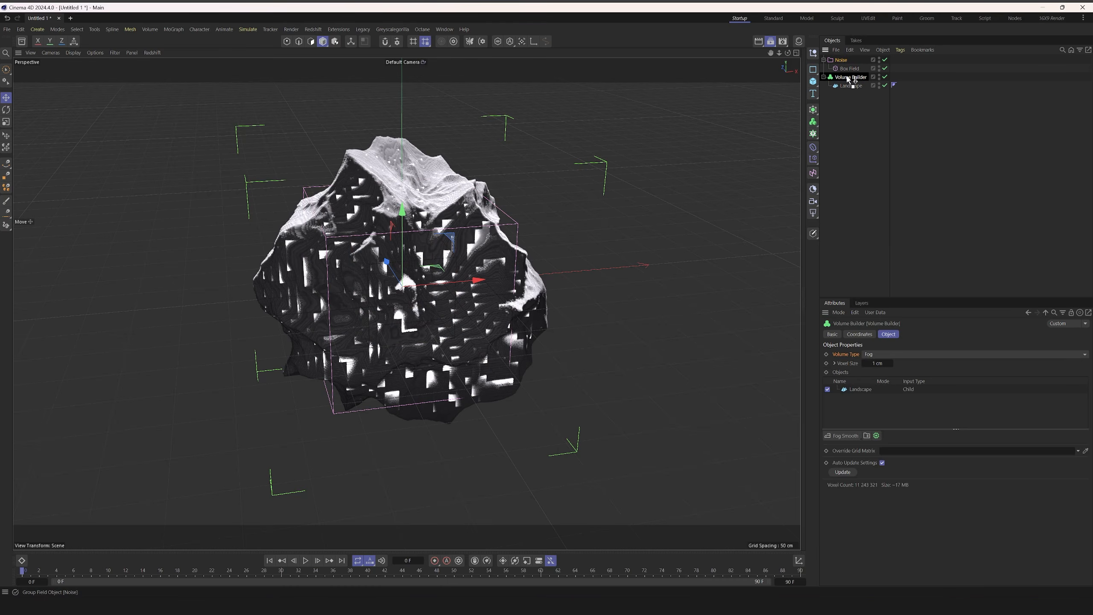
drag(840, 60, 850, 78)
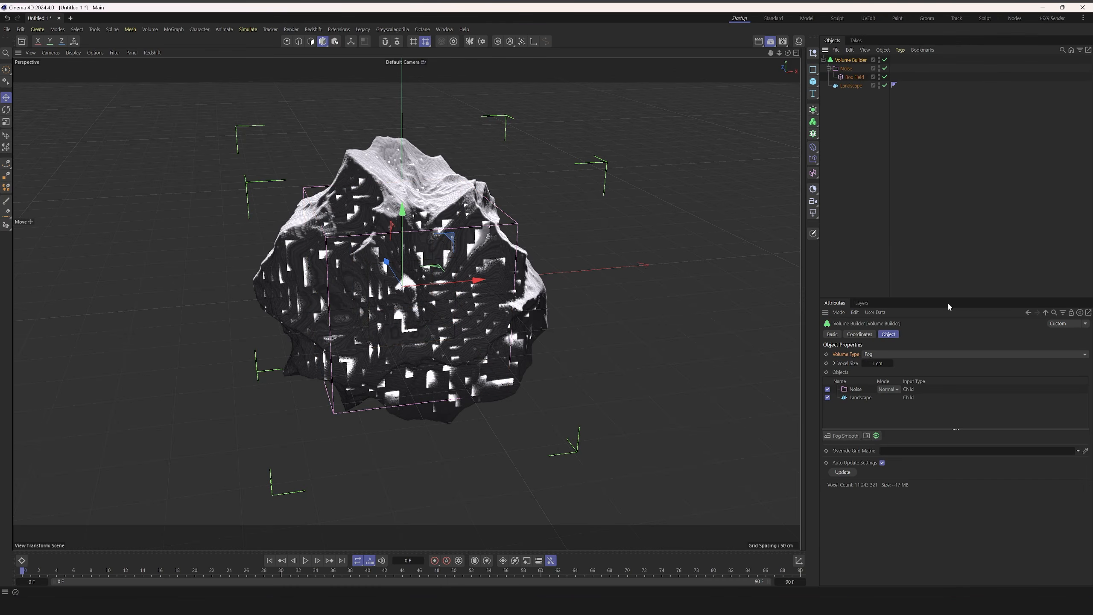
Step: Set the Noise group's creation space to Objects Below in the Volume Builder
click(855, 390)
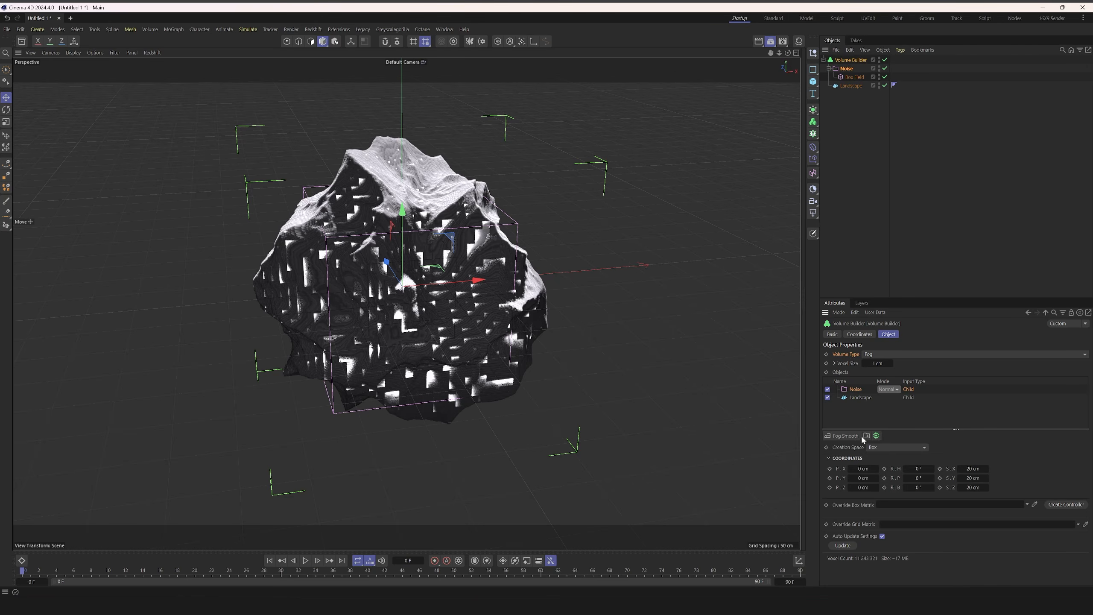
click(883, 447)
click(854, 402)
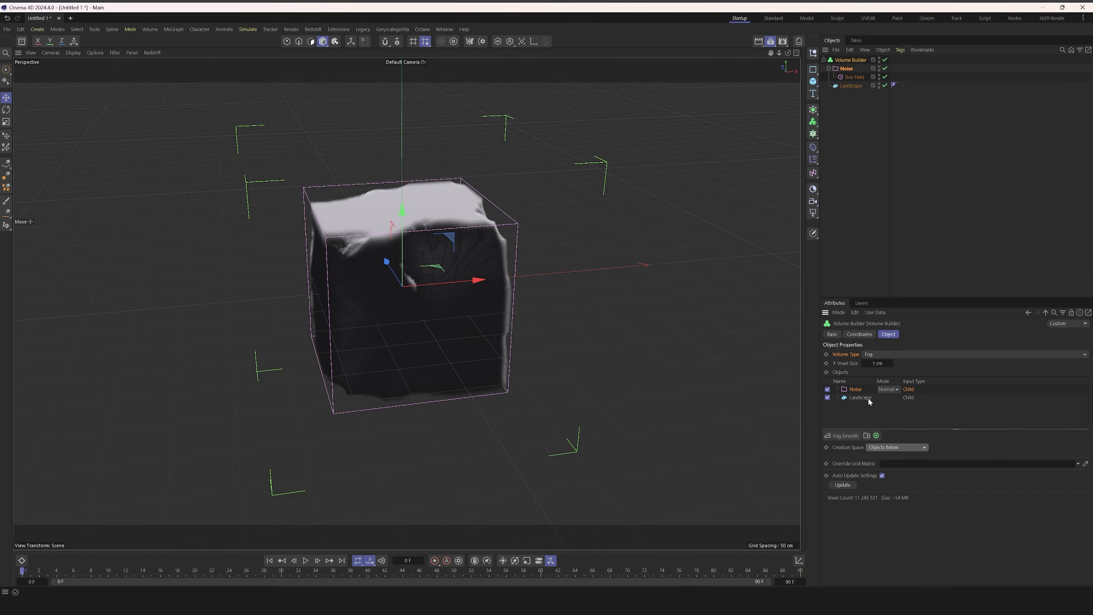
alt+drag(373, 301, 516, 242)
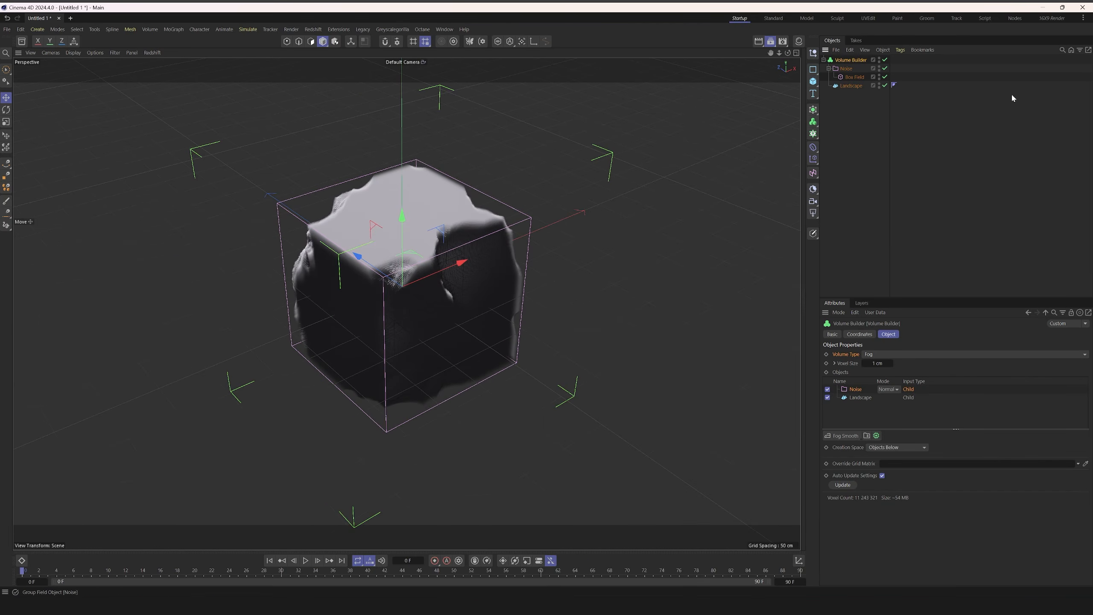
Step: Nest the Volume Builder in a Volume Mesher to turn the fog volume into a mesh
click(813, 122)
alt+click(855, 151)
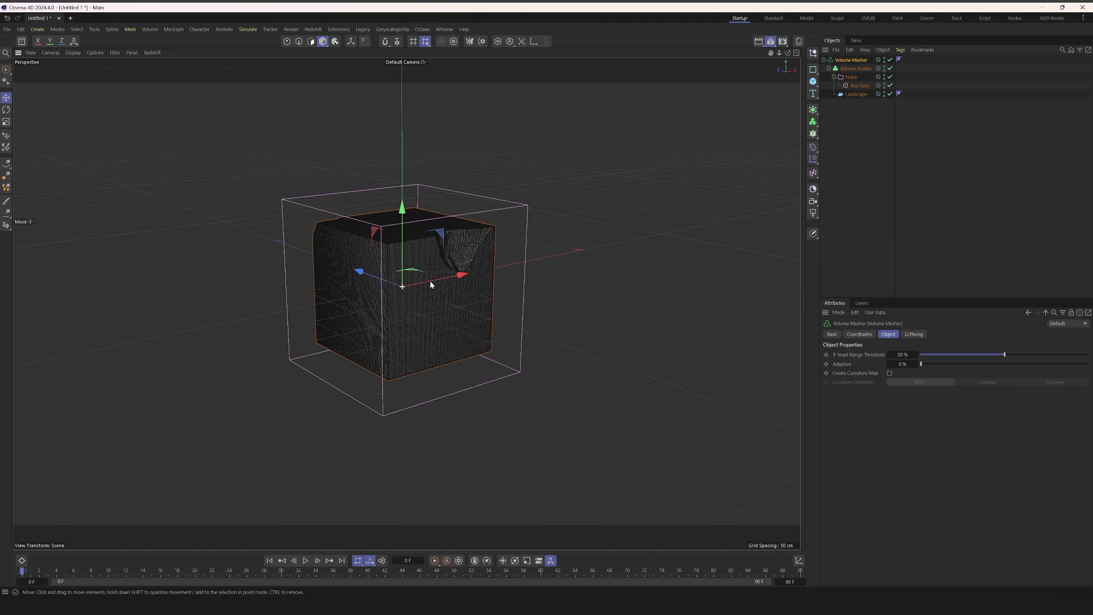
scroll(454, 300, up, 2)
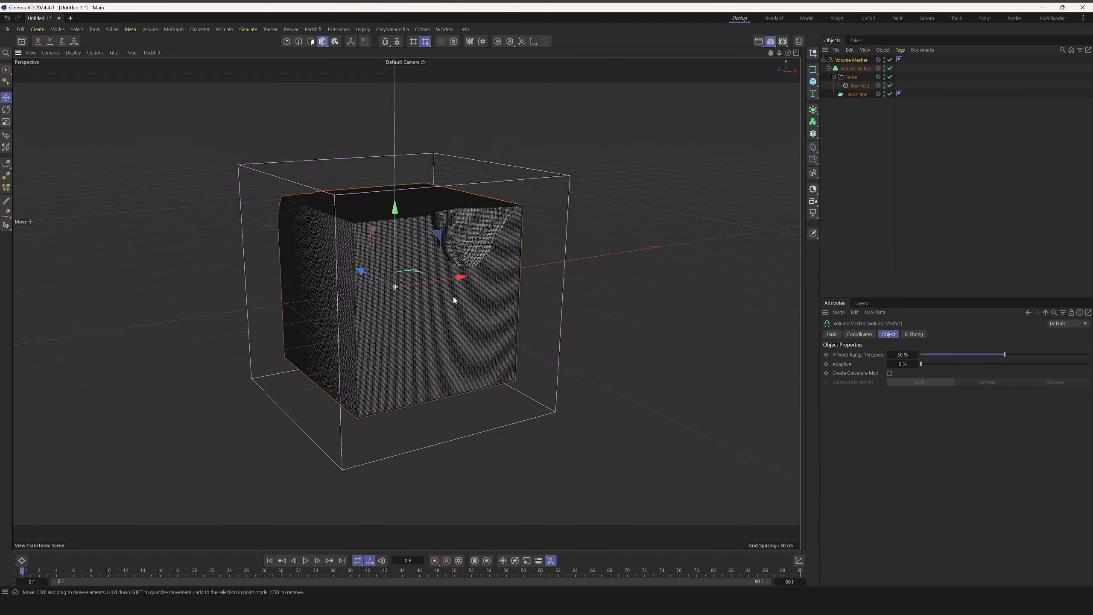
alt+drag(454, 300, 331, 275)
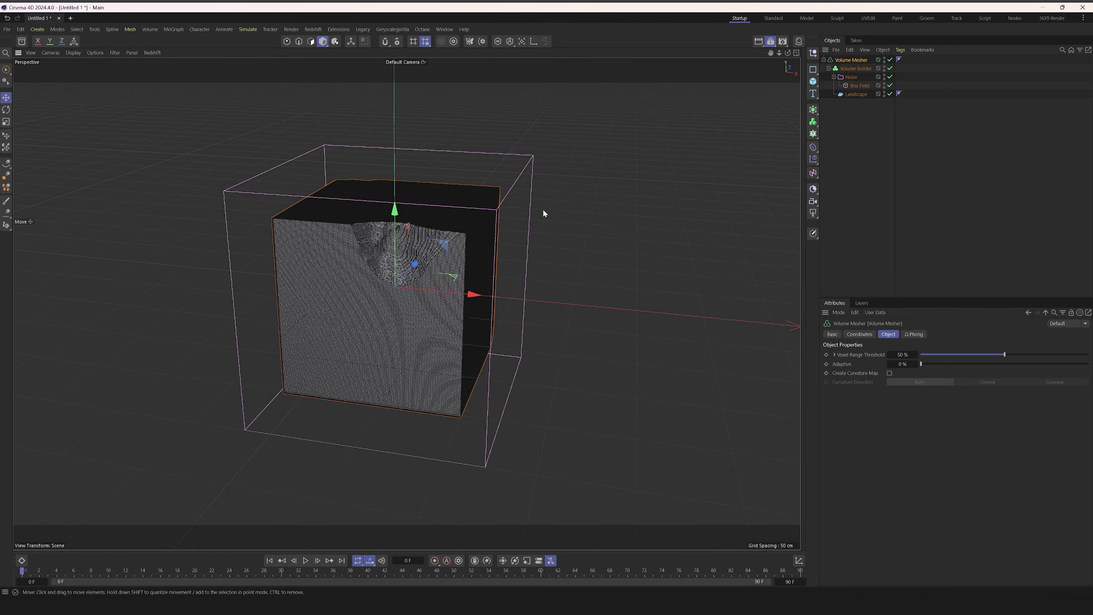
Step: Flatten the Box Field by reducing its Y size to about 24.8 cm
click(860, 86)
alt+drag(451, 261, 398, 238)
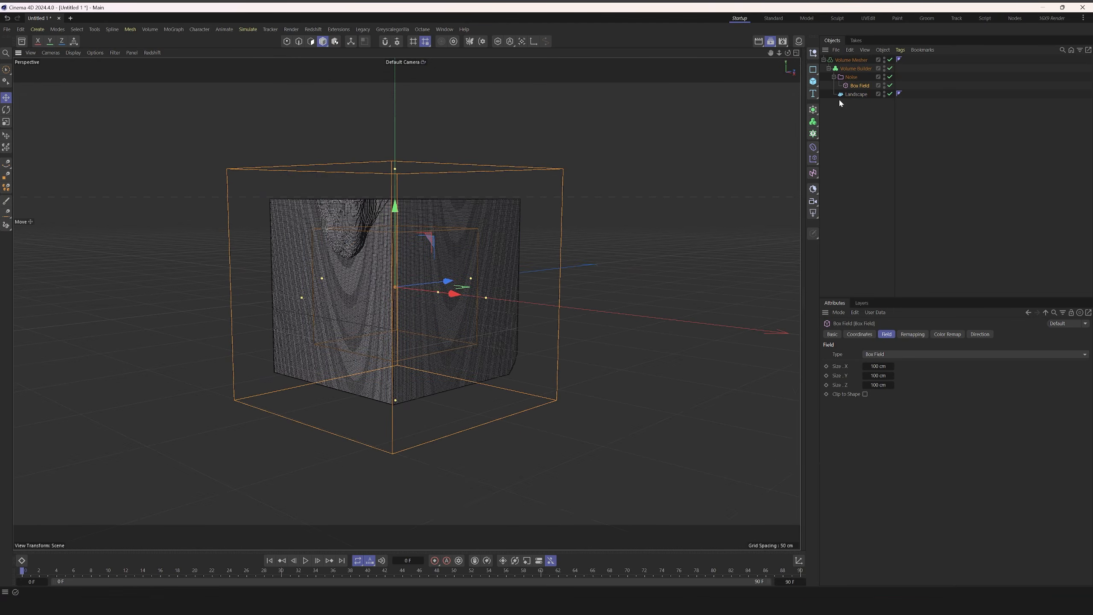
alt+drag(434, 270, 571, 310)
alt+drag(477, 305, 305, 276)
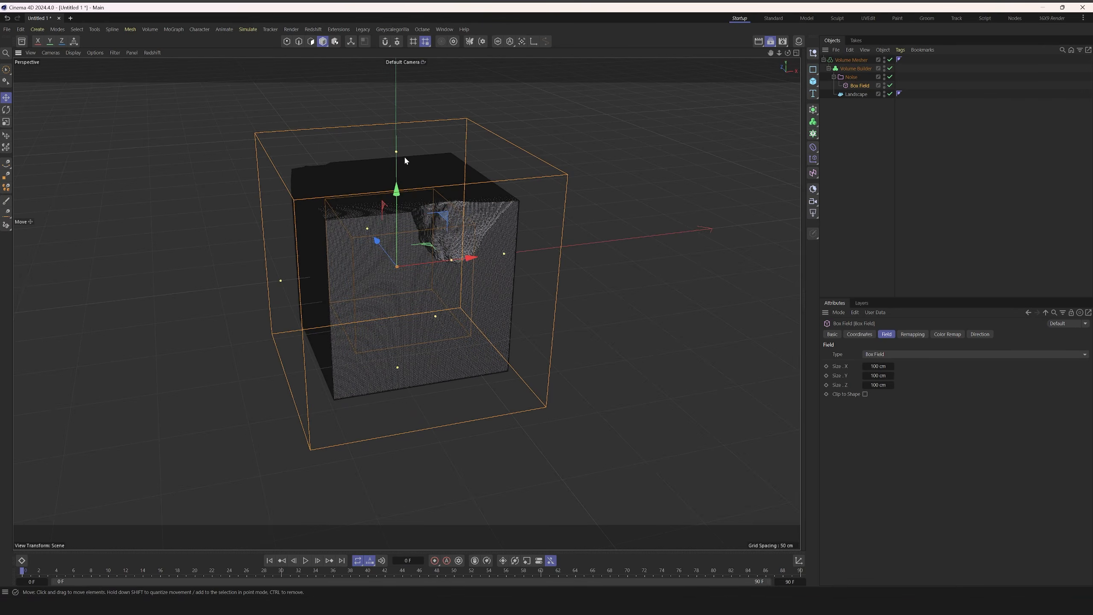
drag(397, 211, 396, 243)
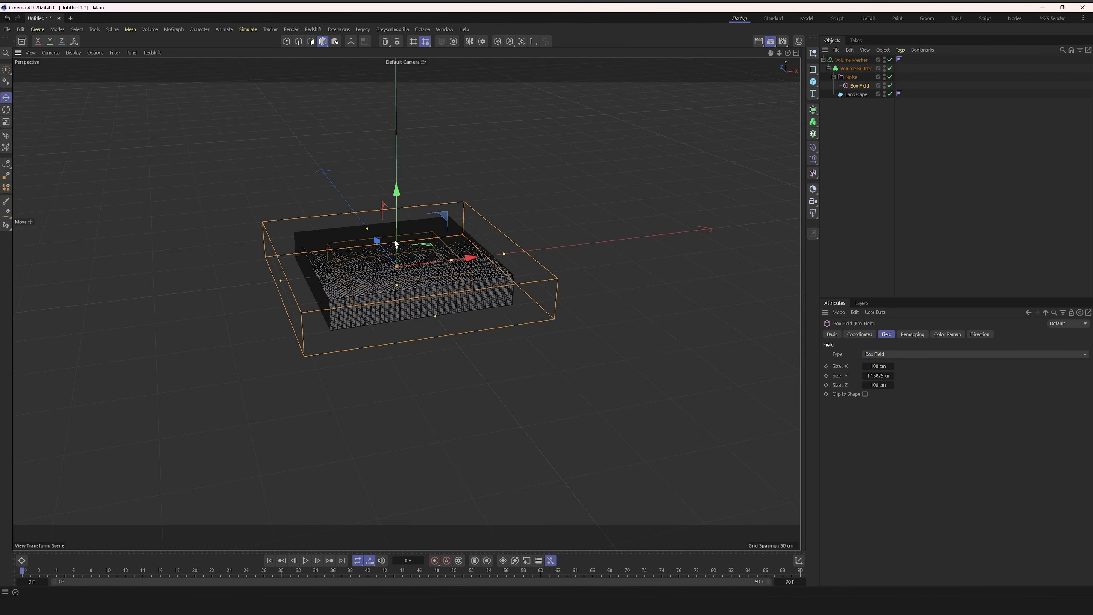
Step: Widen the Box Field along X so that it reaches beyond the landscape's sides
click(856, 94)
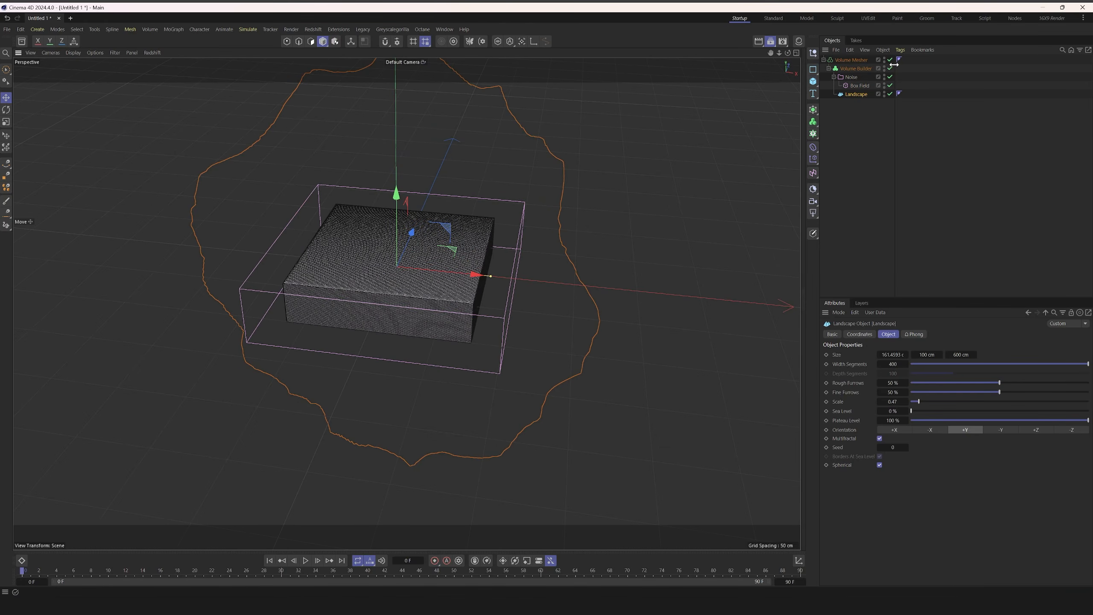
click(514, 280)
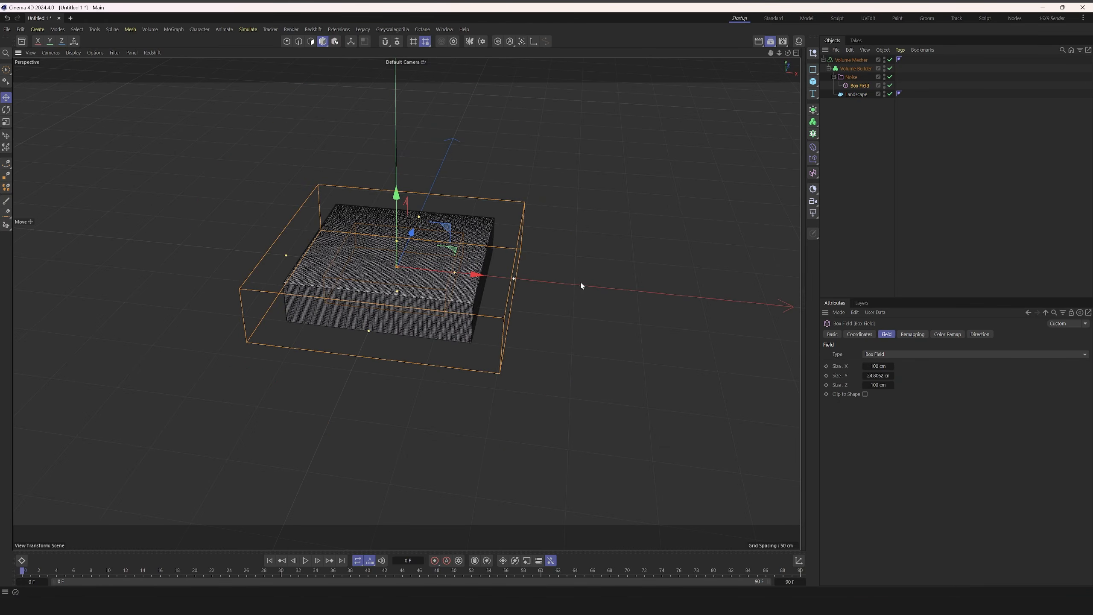
drag(513, 278, 614, 303)
Step: Set the Volume Mesher's adaptive value to 0.1 % to reduce the mesh density
click(850, 61)
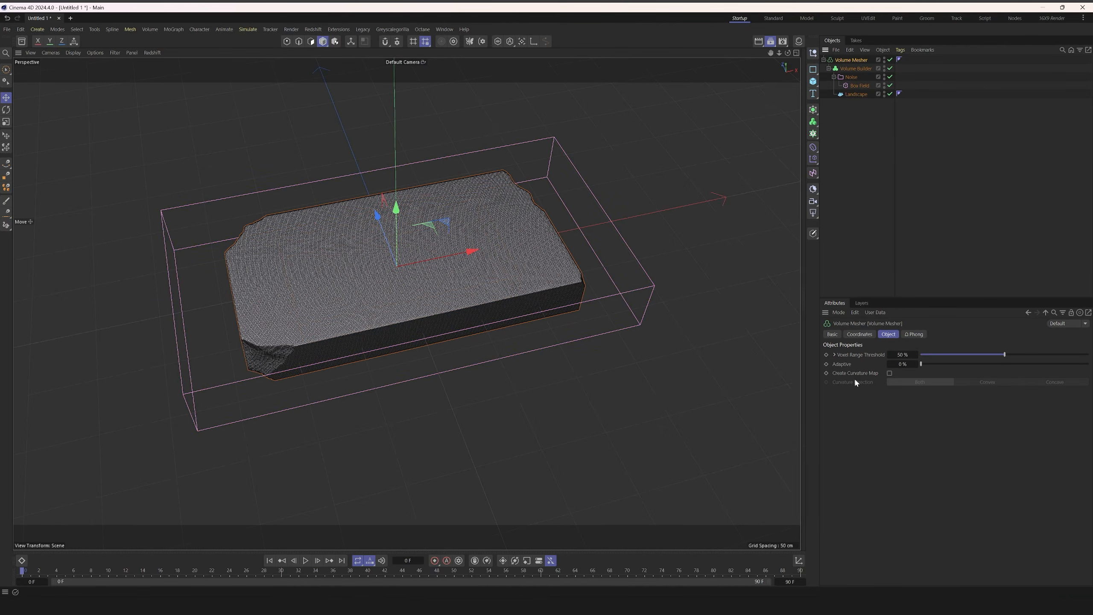
click(916, 365)
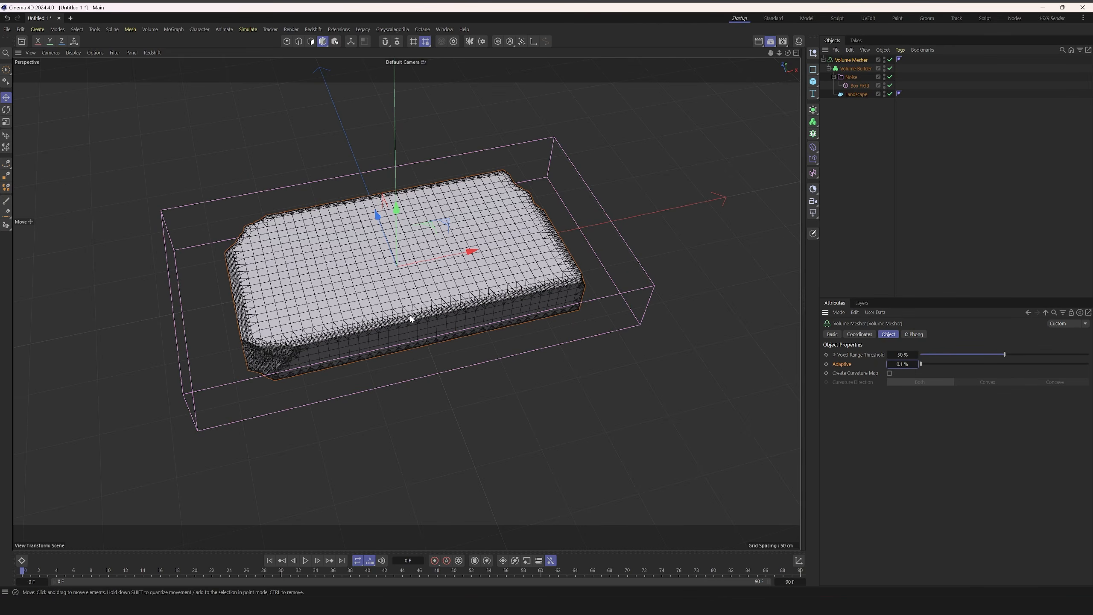
mouse_move(415, 320)
alt+mouse_down()
mouse_move(429, 298)
mouse_move(478, 275)
mouse_move(478, 254)
mouse_move(426, 304)
alt+mouse_up()
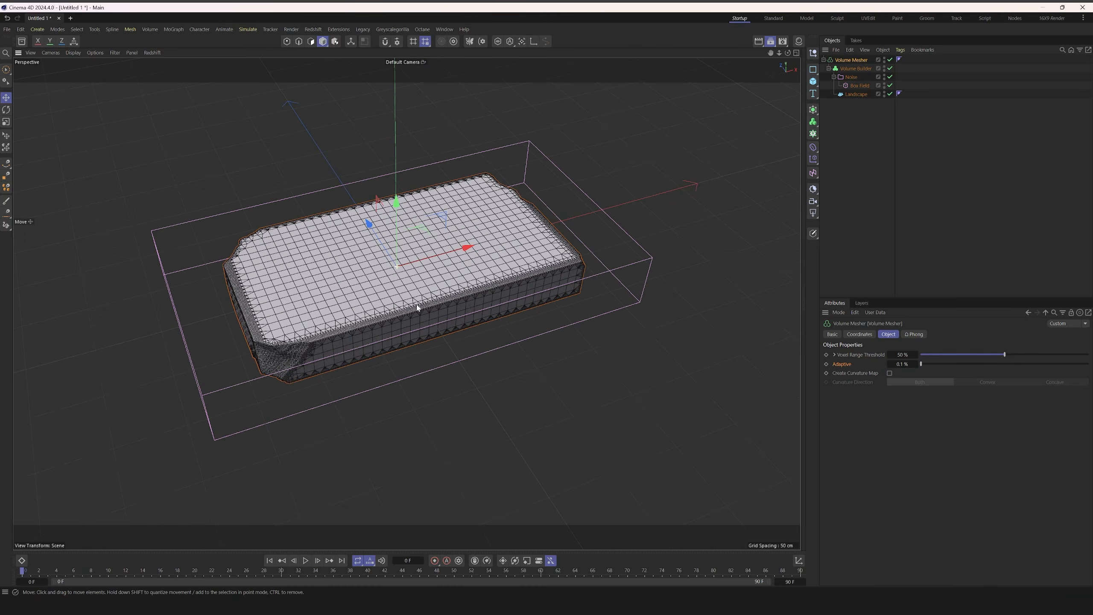
Step: Enlarge the Box Field to about 205.7 cm along X and about 129.5 cm along Z
click(856, 94)
alt+drag(771, 151, 669, 240)
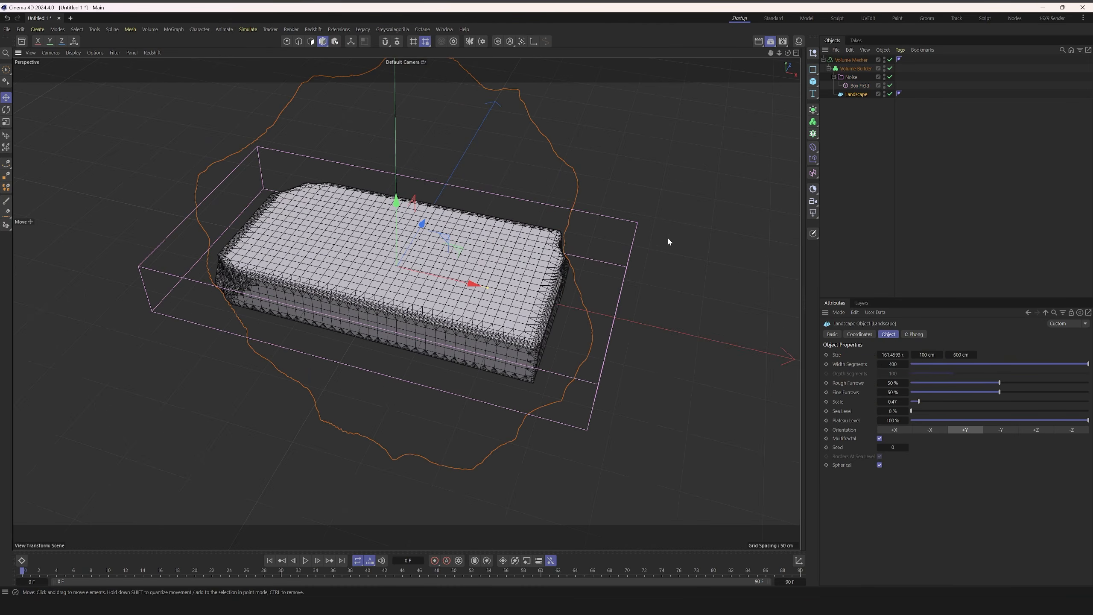
click(860, 86)
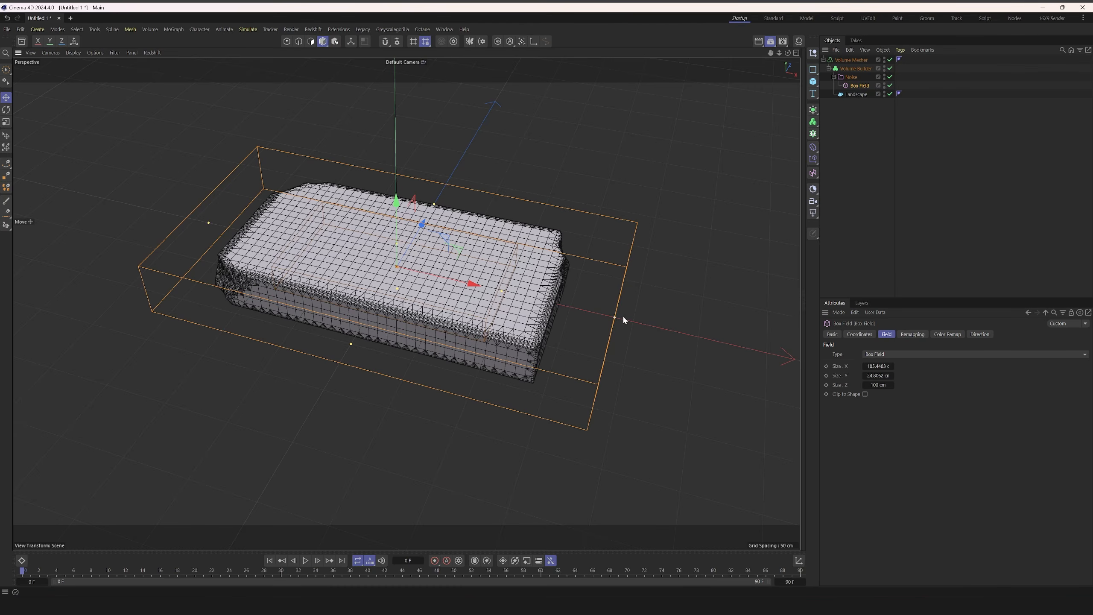
drag(624, 319, 534, 226)
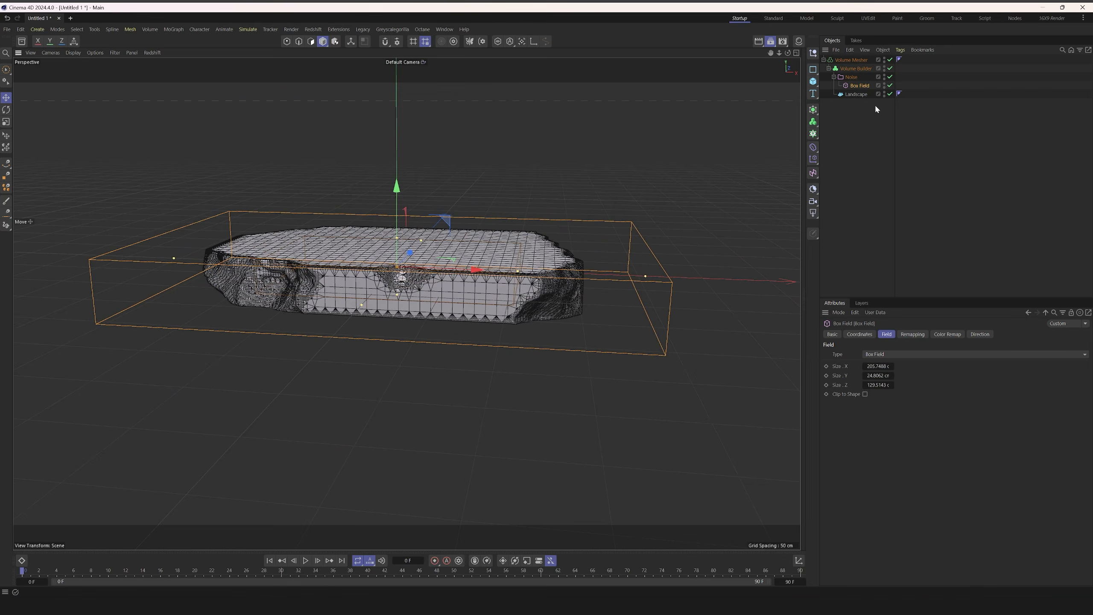
Step: Try seed values 1, 2 and 3 on the Landscape and reset the seed to its default
click(859, 95)
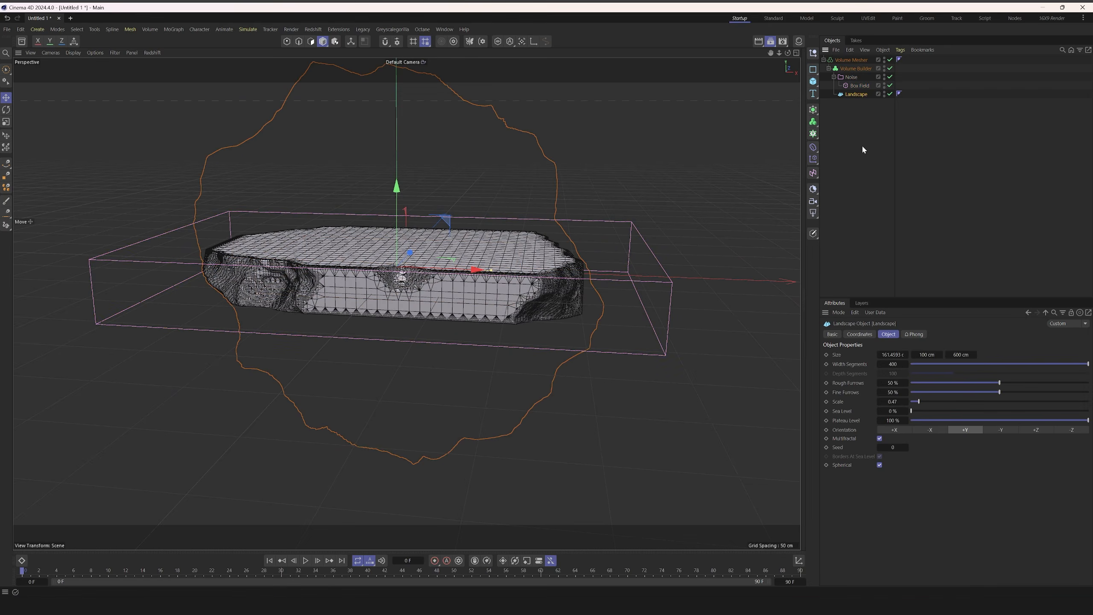
click(907, 447)
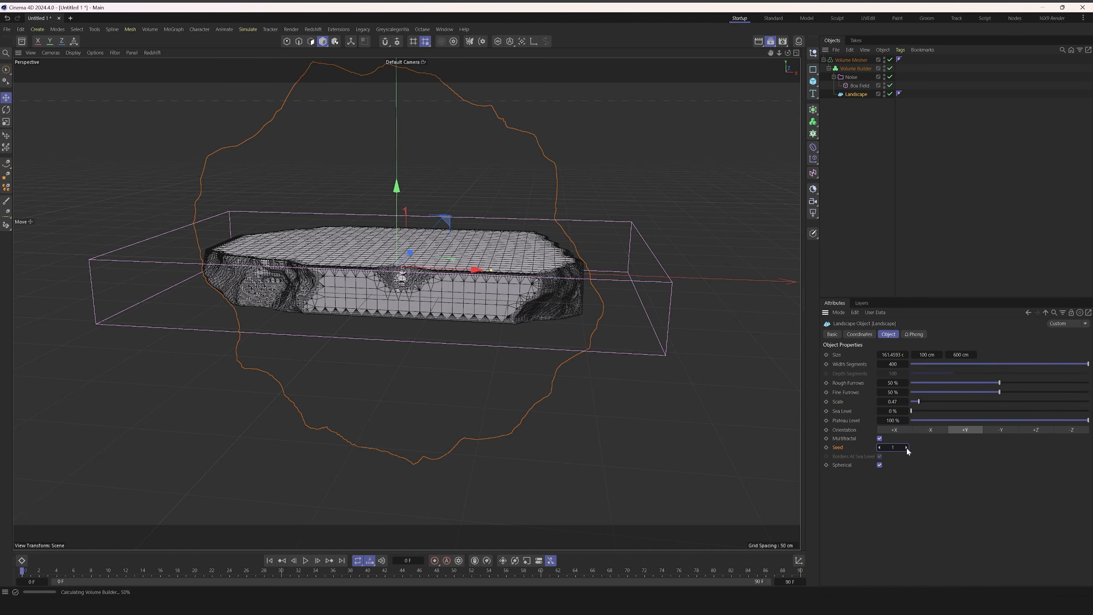
alt+drag(687, 331, 574, 326)
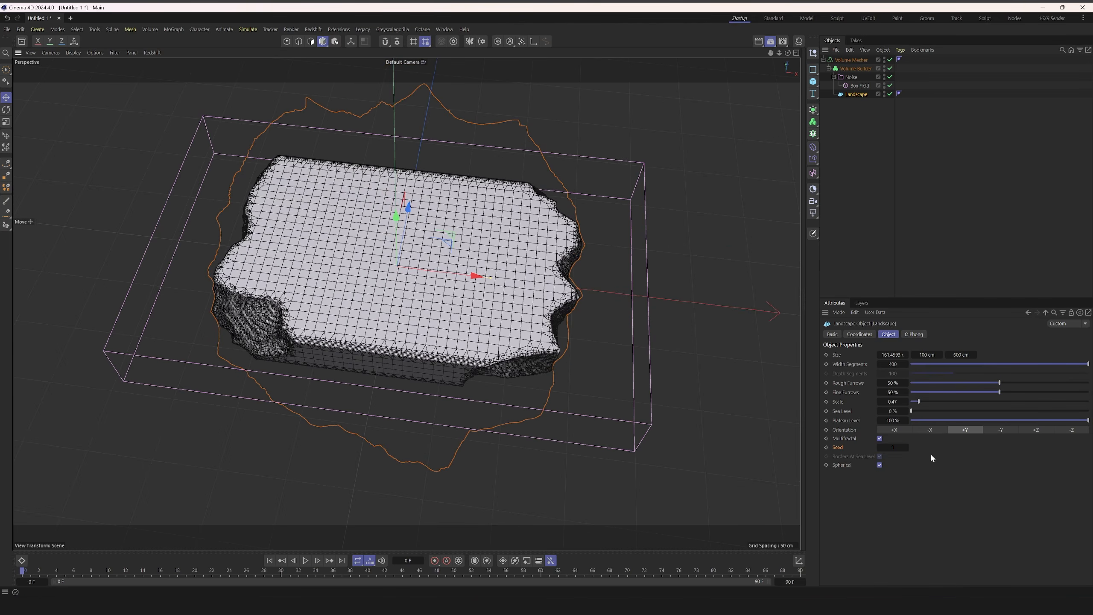
click(907, 447)
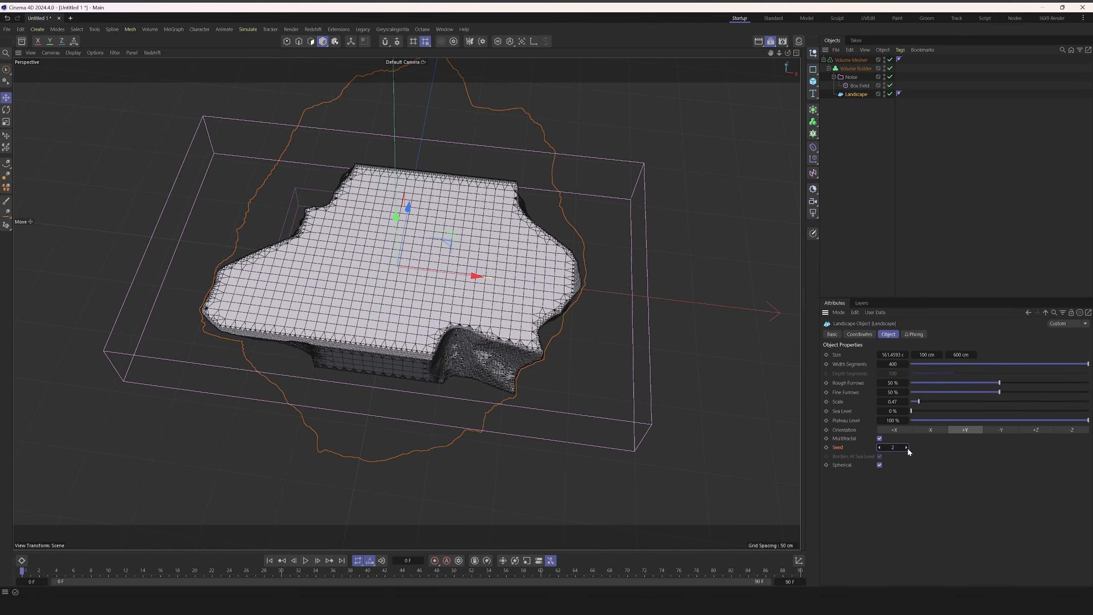
click(907, 447)
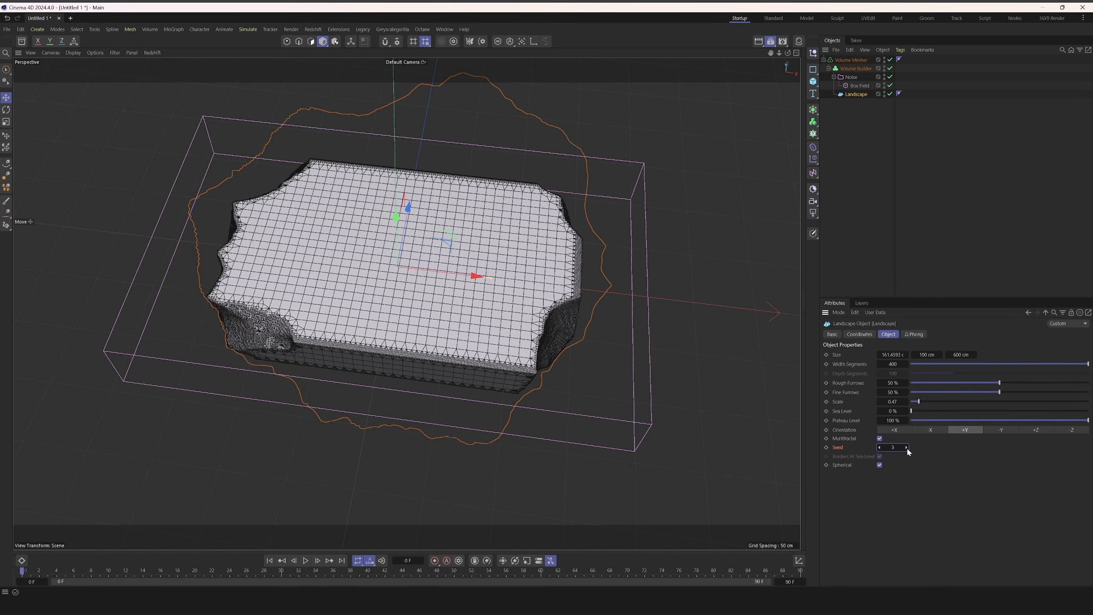
right_click(846, 448)
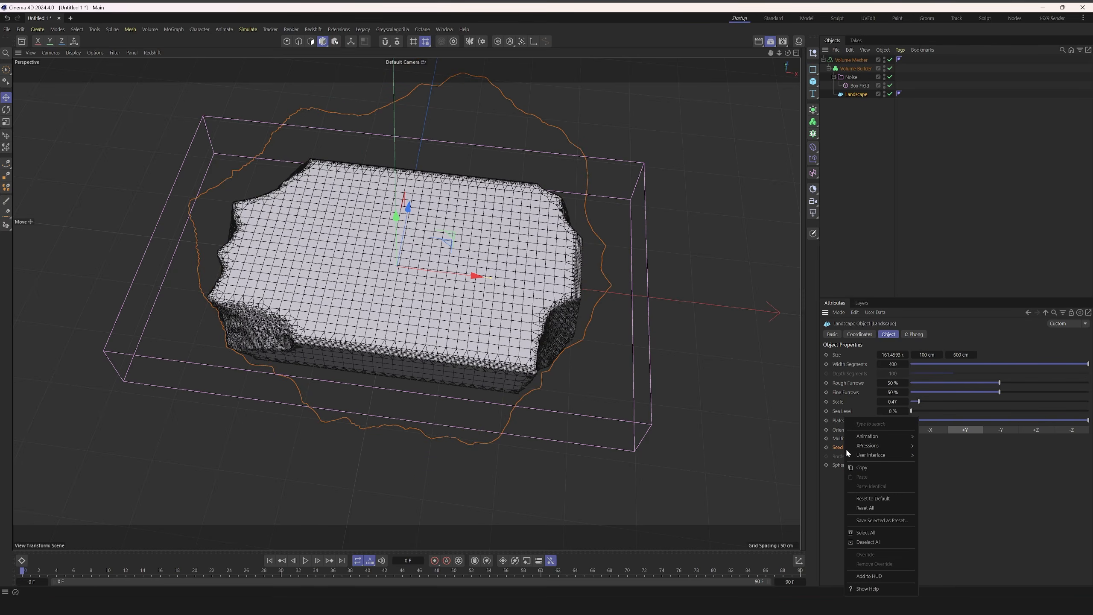
click(865, 499)
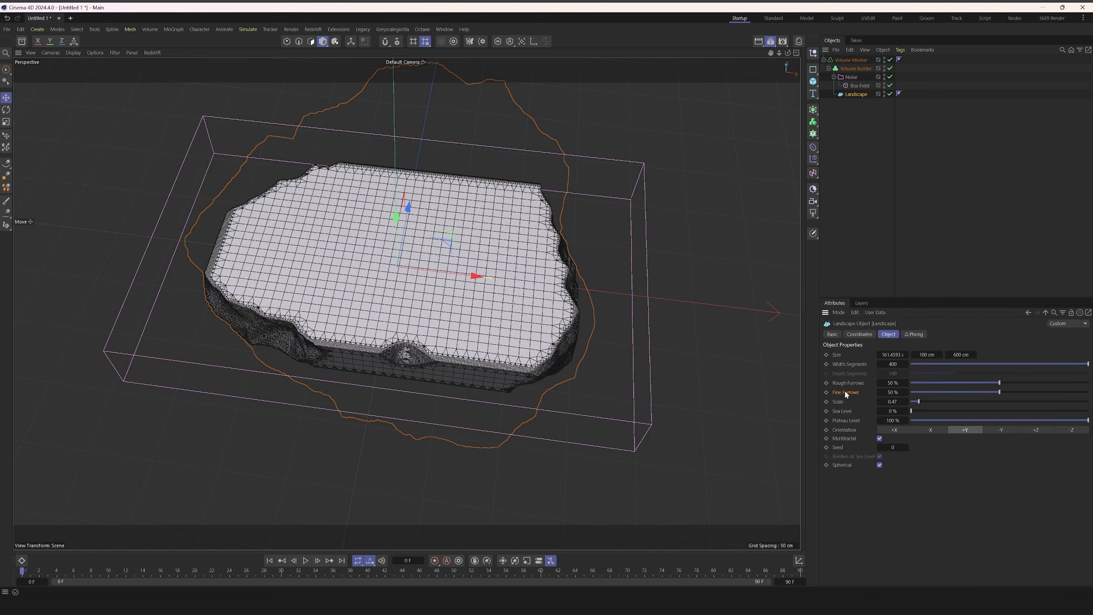
Step: Examine the flattened rock mesh from several angles and review the Volume Mesher and Volume Builder settings
alt+drag(420, 330, 447, 254)
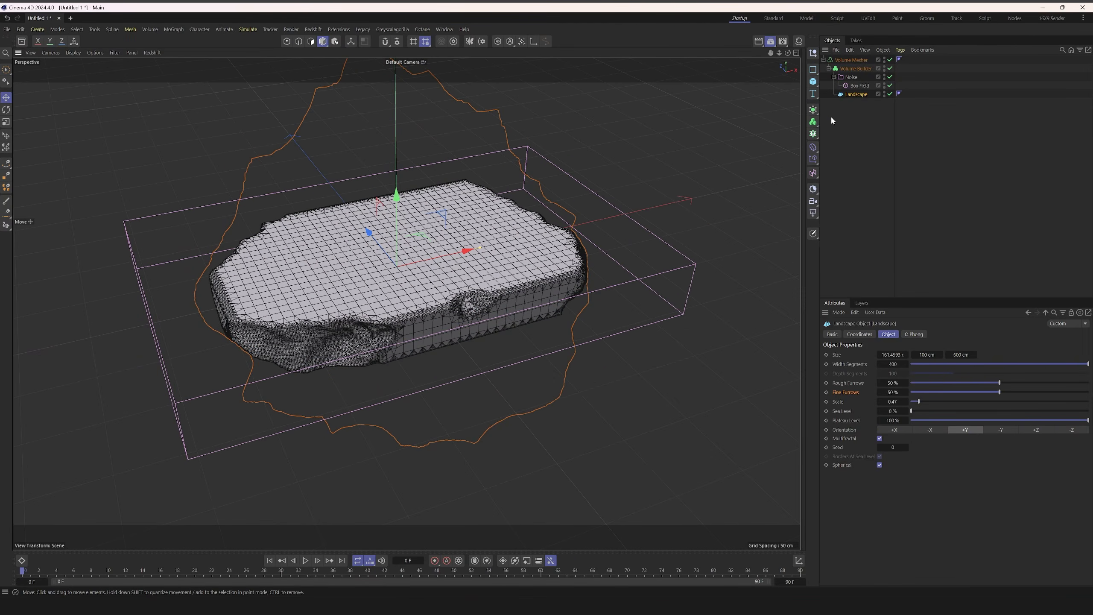
click(848, 60)
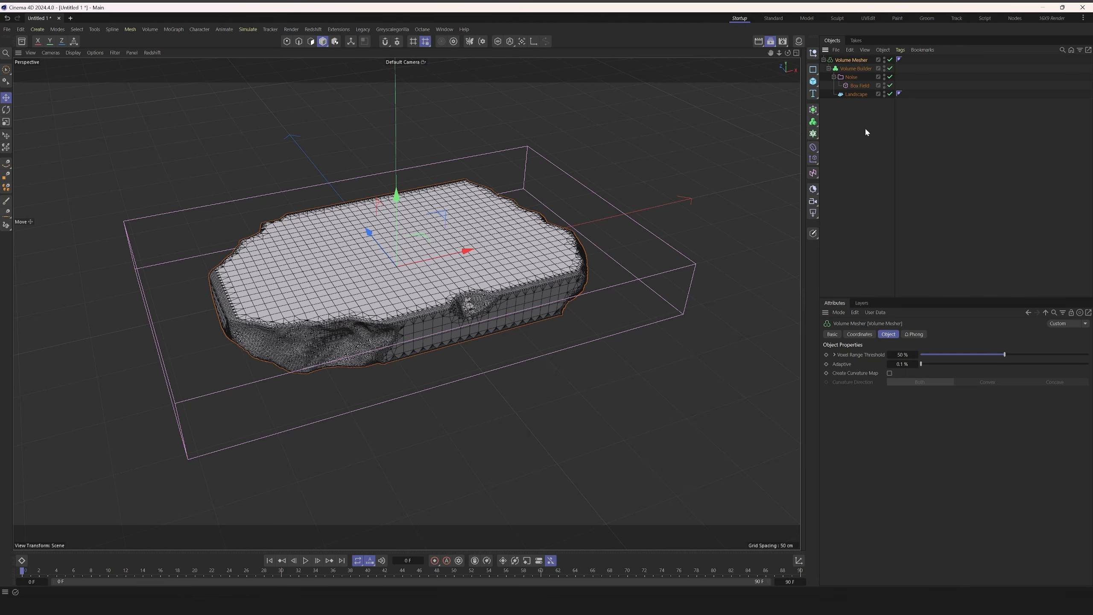
alt+drag(435, 307, 468, 315)
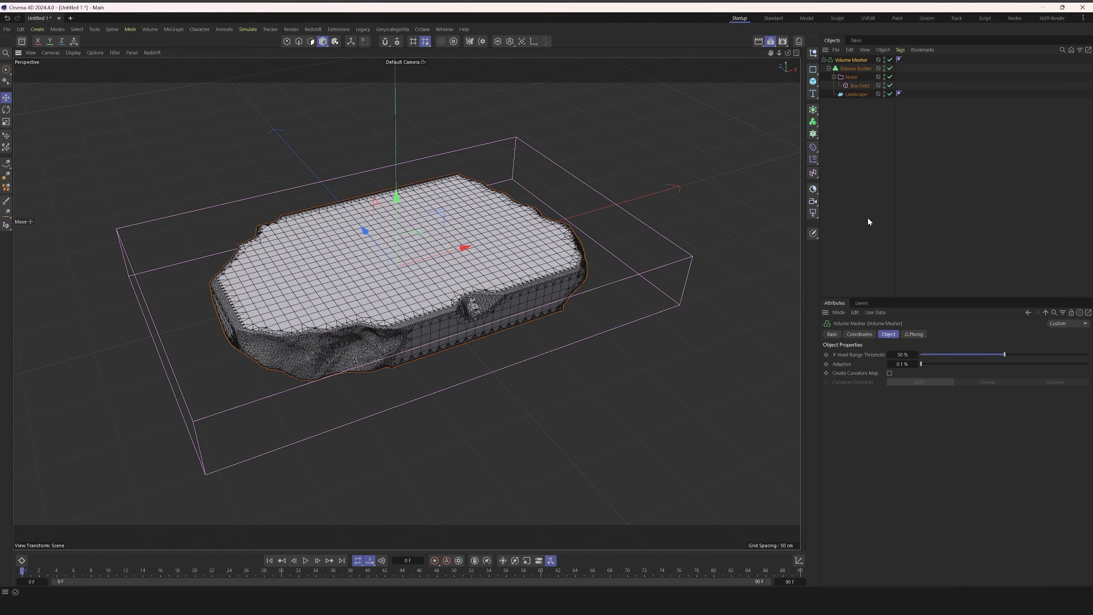
mouse_move(551, 255)
alt+mouse_down()
mouse_move(542, 173)
mouse_move(544, 237)
alt+mouse_up()
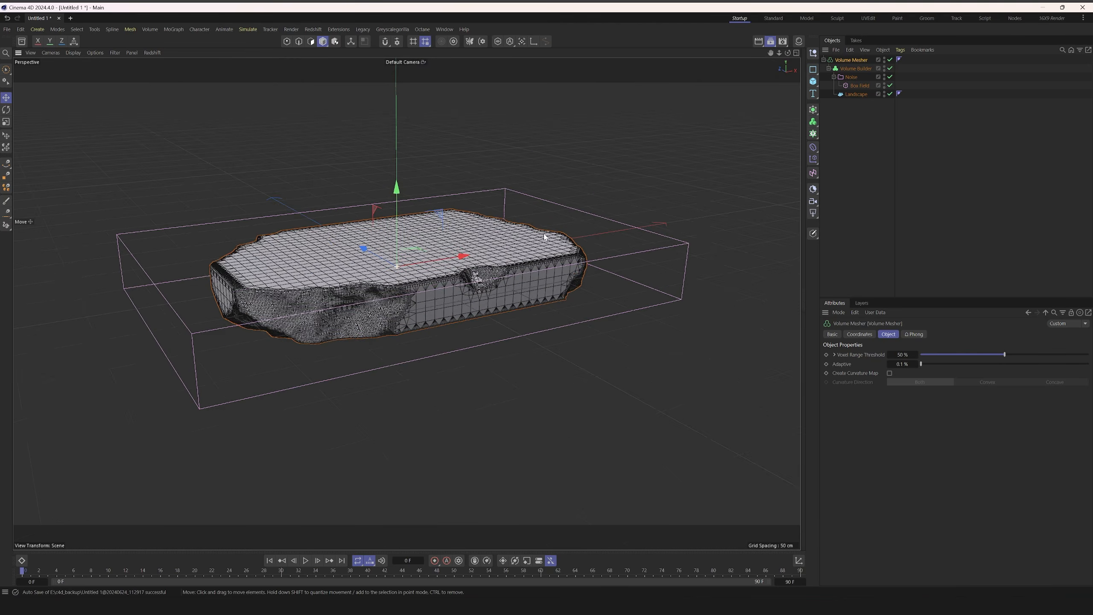
click(907, 112)
click(859, 69)
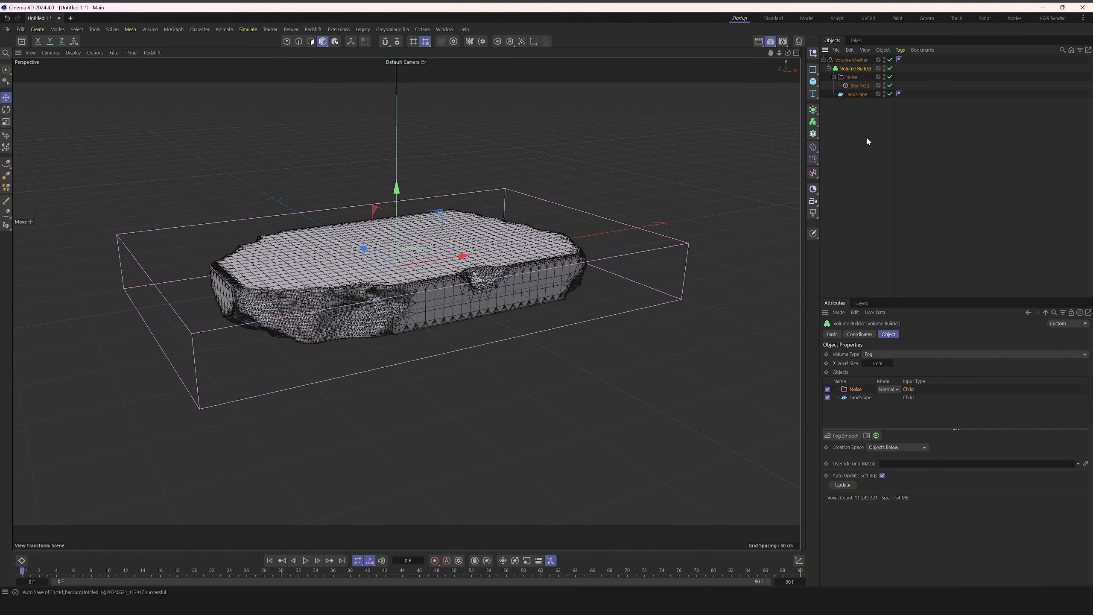
alt+drag(577, 310, 542, 283)
Step: Increase the Box Field's Y size to about 93.7 cm
click(861, 86)
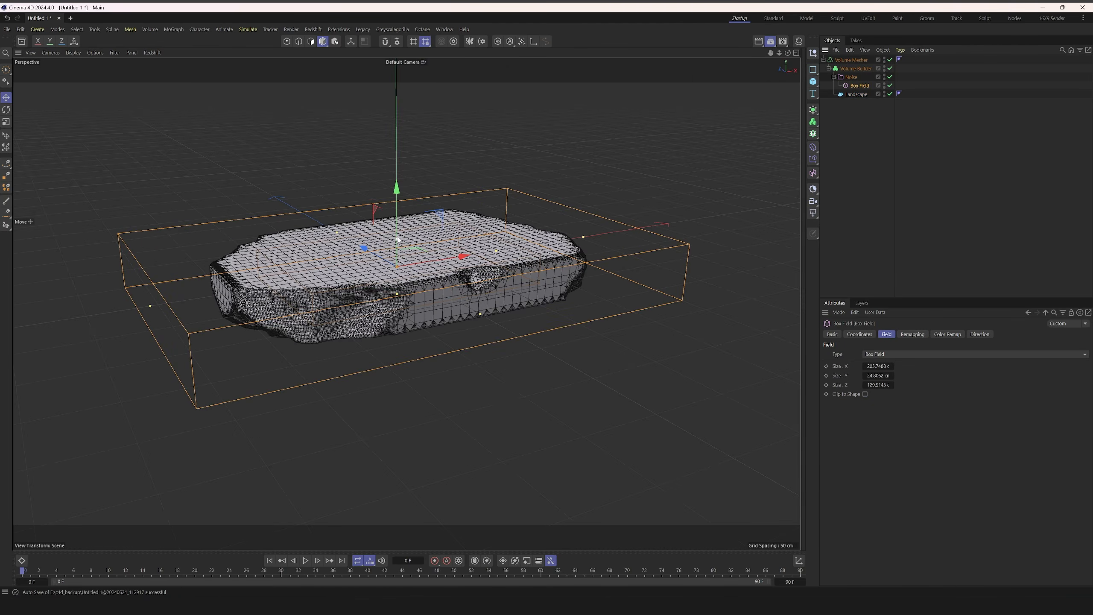
drag(398, 239, 402, 155)
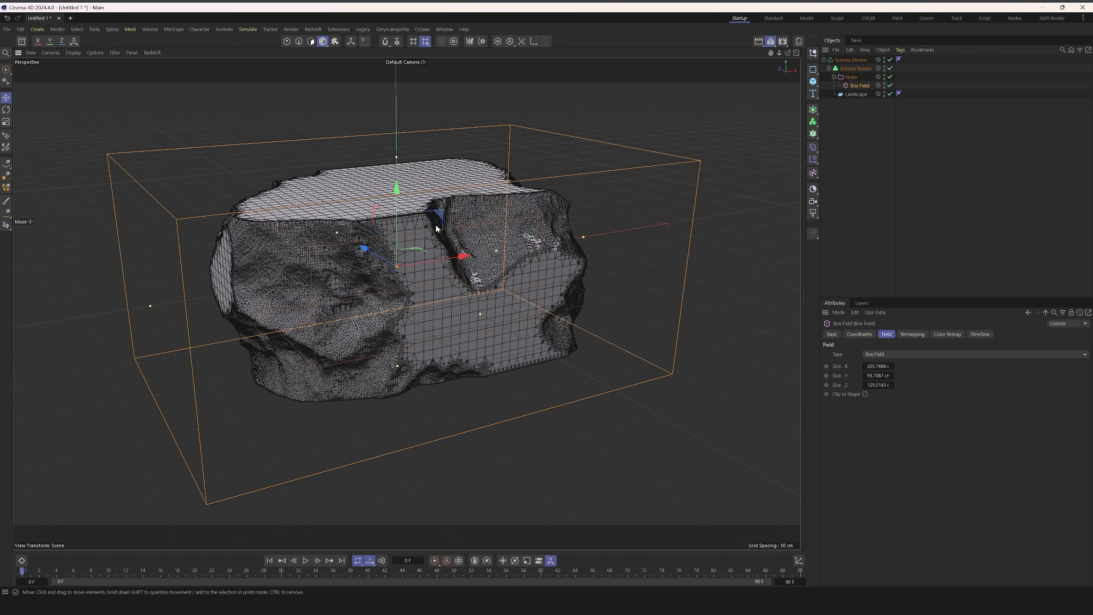
alt+drag(437, 227, 405, 236)
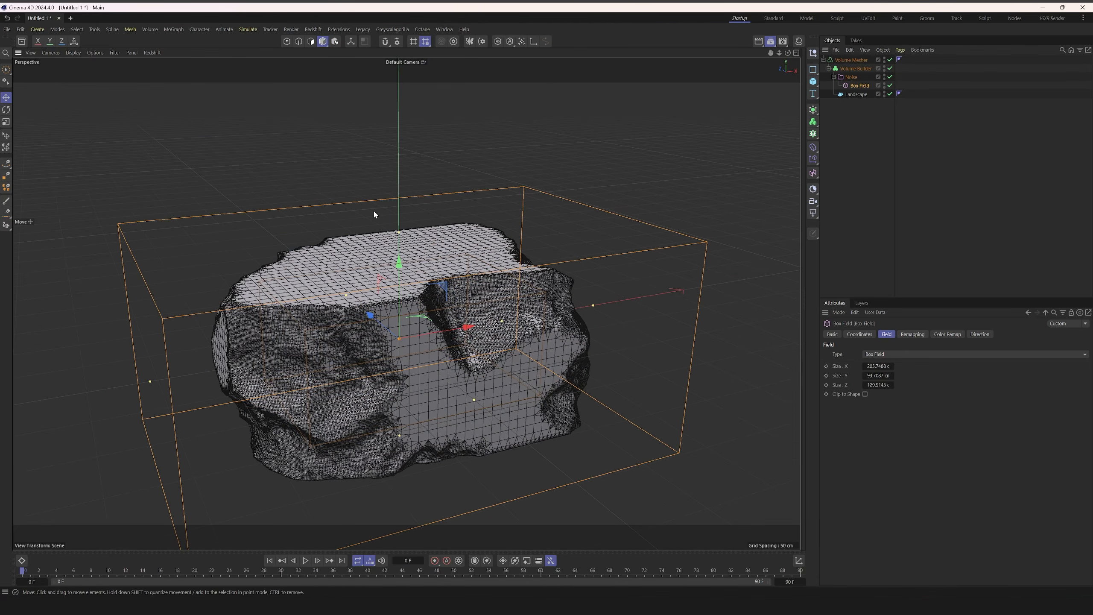
alt+drag(549, 318, 501, 319)
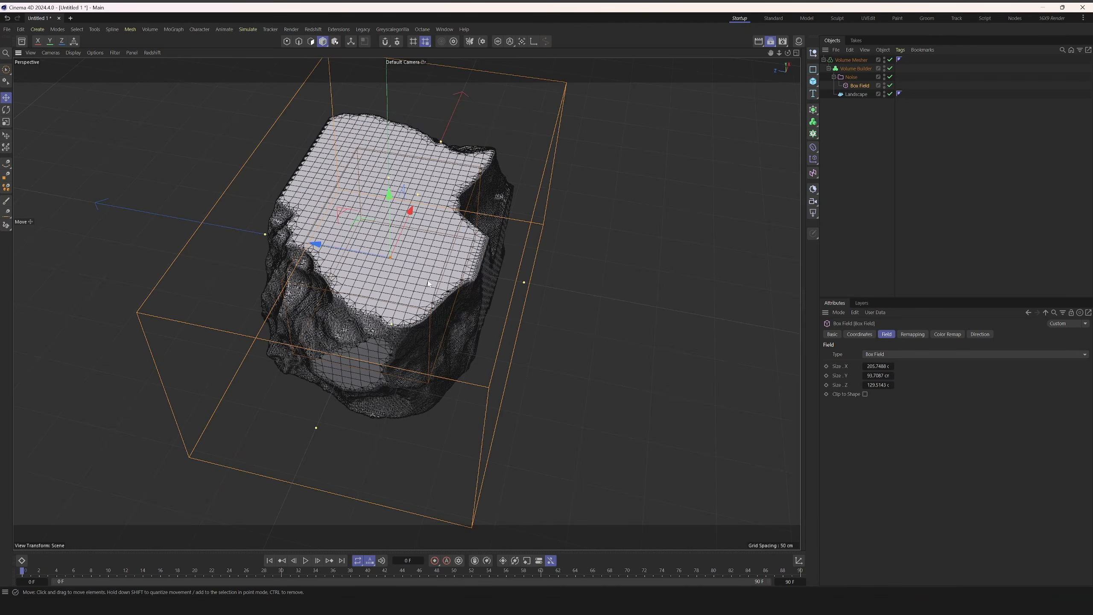
alt+right_drag(429, 284, 498, 283)
alt+drag(402, 338, 289, 159)
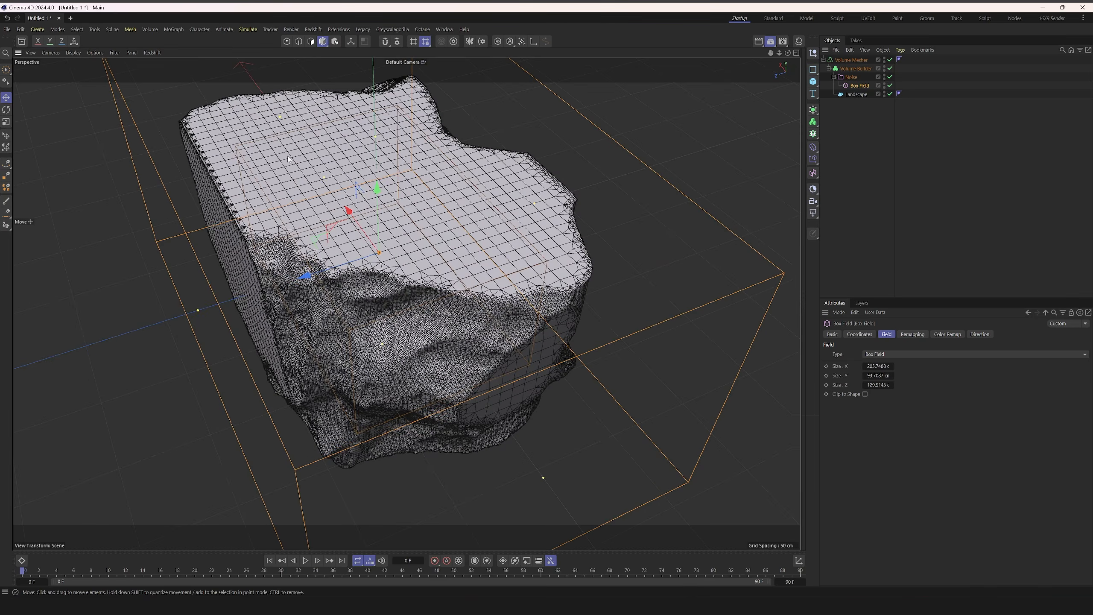
alt+drag(436, 260, 427, 288)
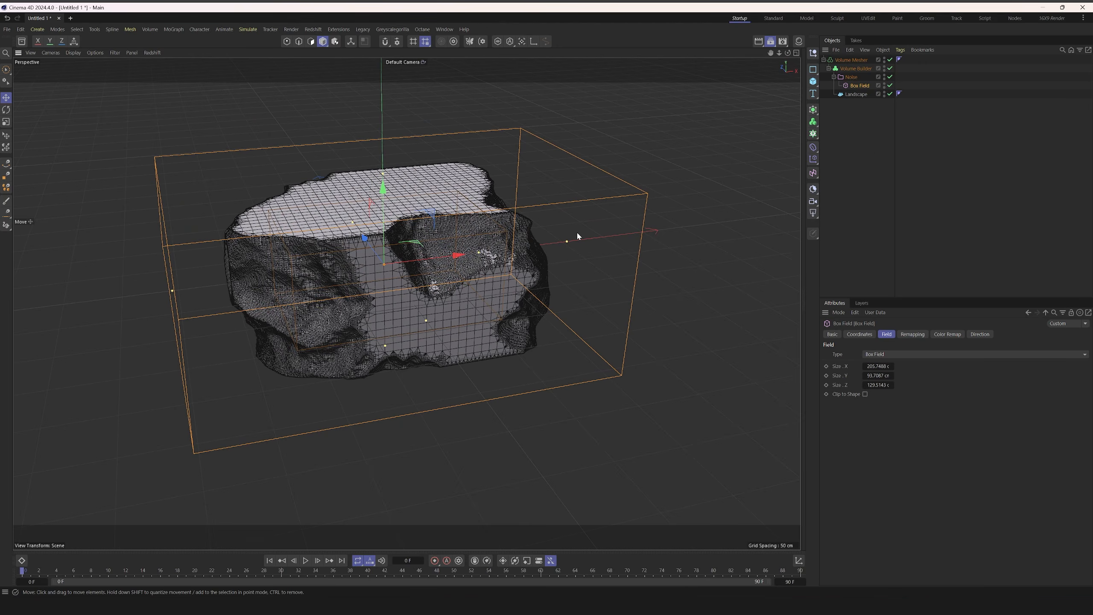
Step: Add a Random Field to the Noise group field above the Box Field and set its blending to Multiply
click(851, 76)
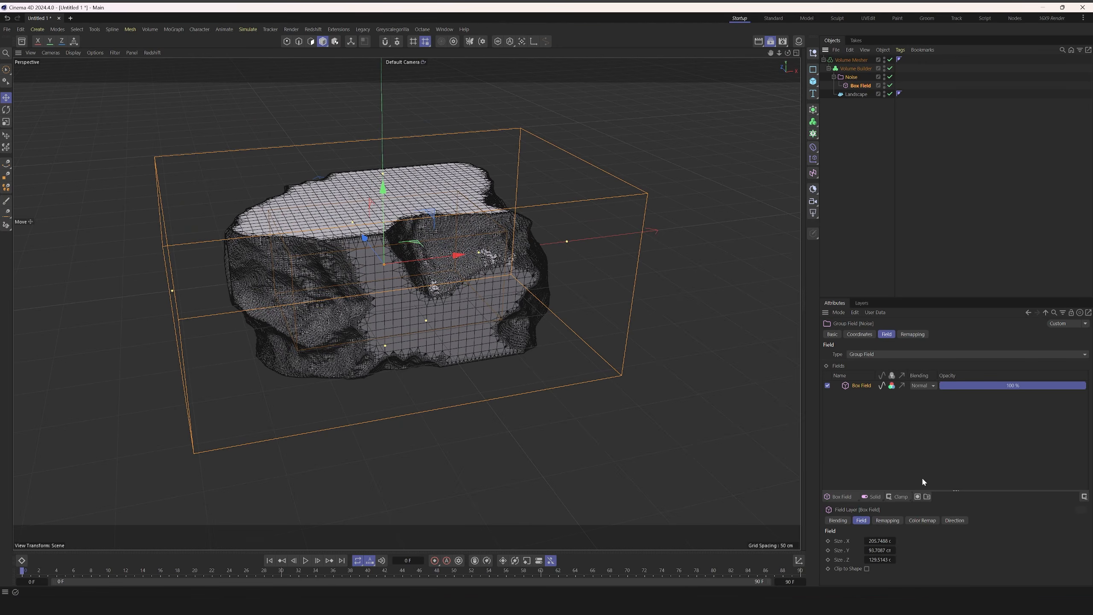
click(835, 496)
click(850, 582)
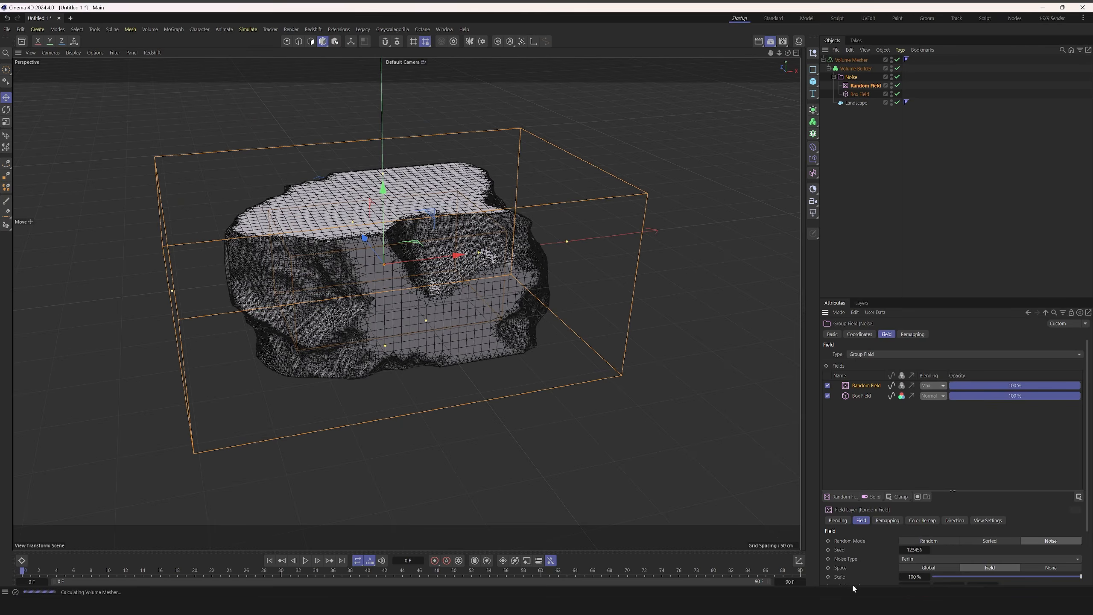
alt+drag(491, 293, 447, 314)
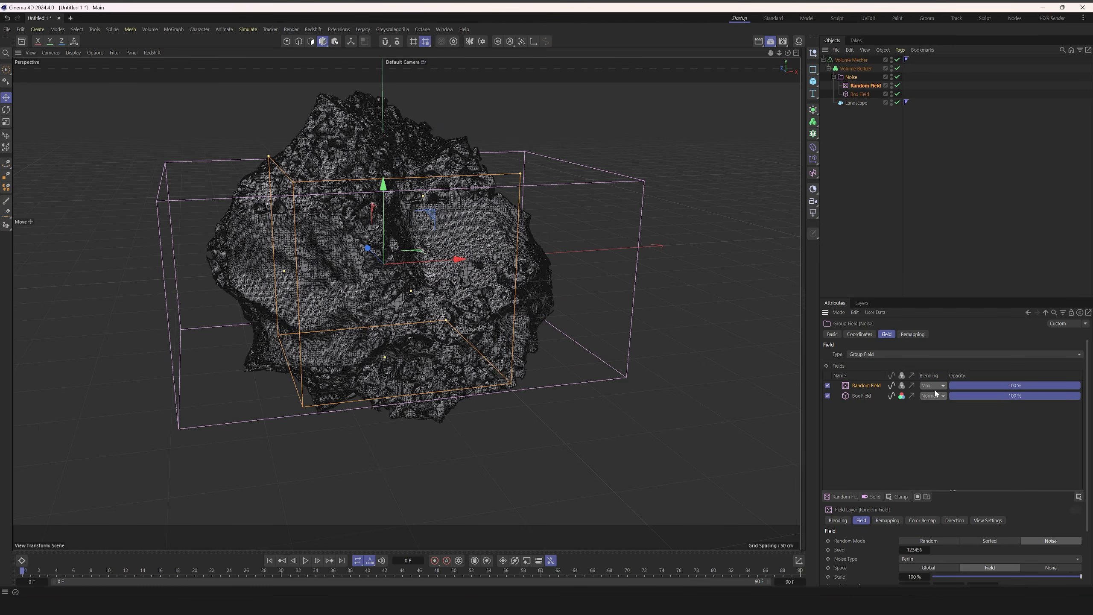
click(933, 386)
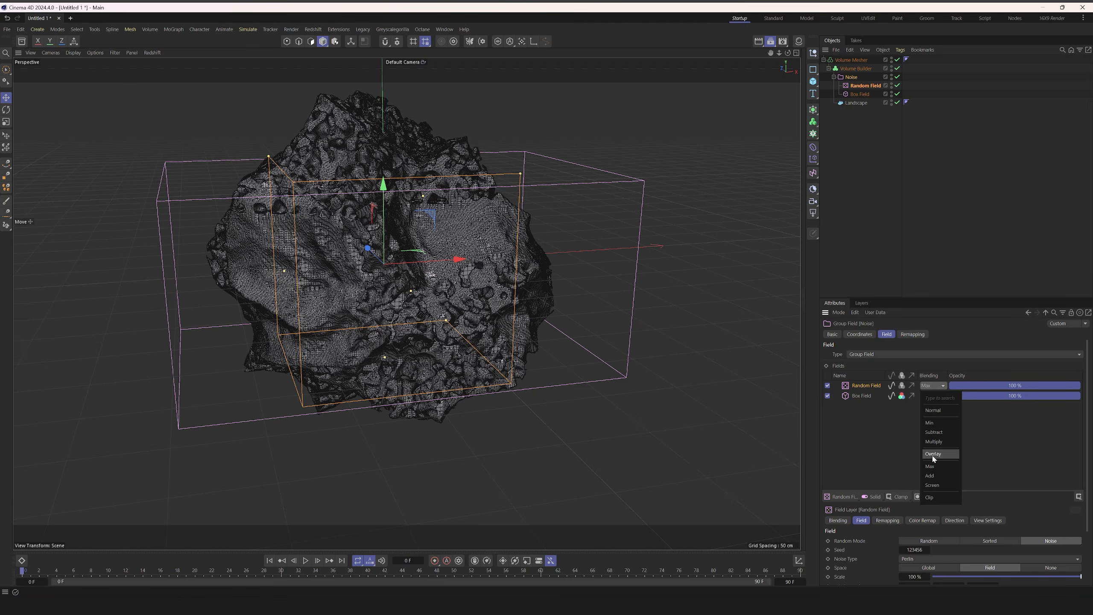
click(940, 442)
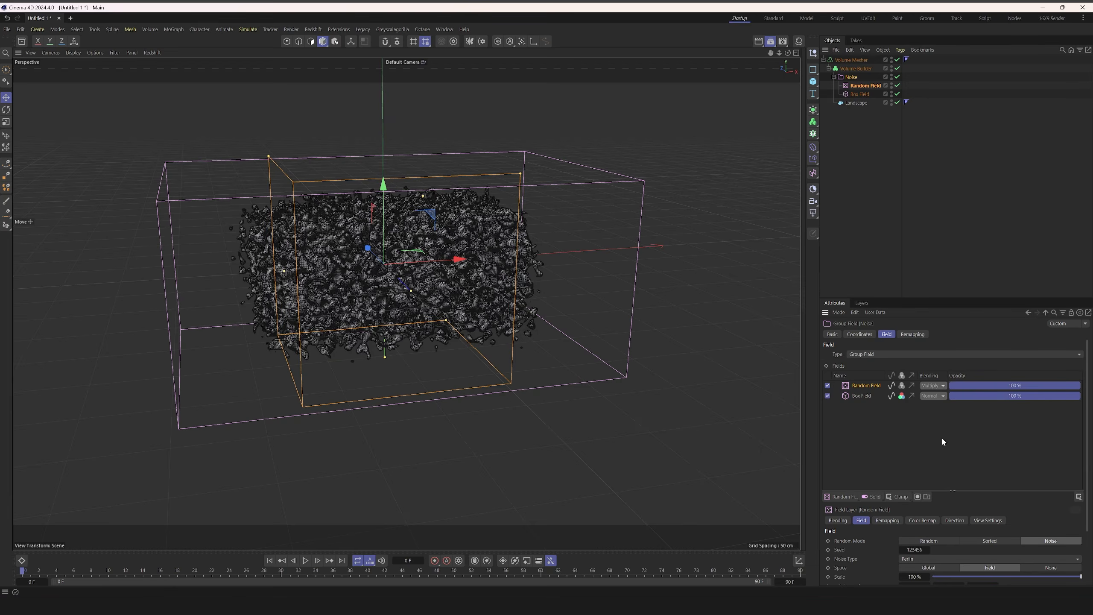
mouse_move(448, 332)
alt+mouse_down()
mouse_move(432, 320)
mouse_move(466, 361)
mouse_move(442, 327)
alt+mouse_up()
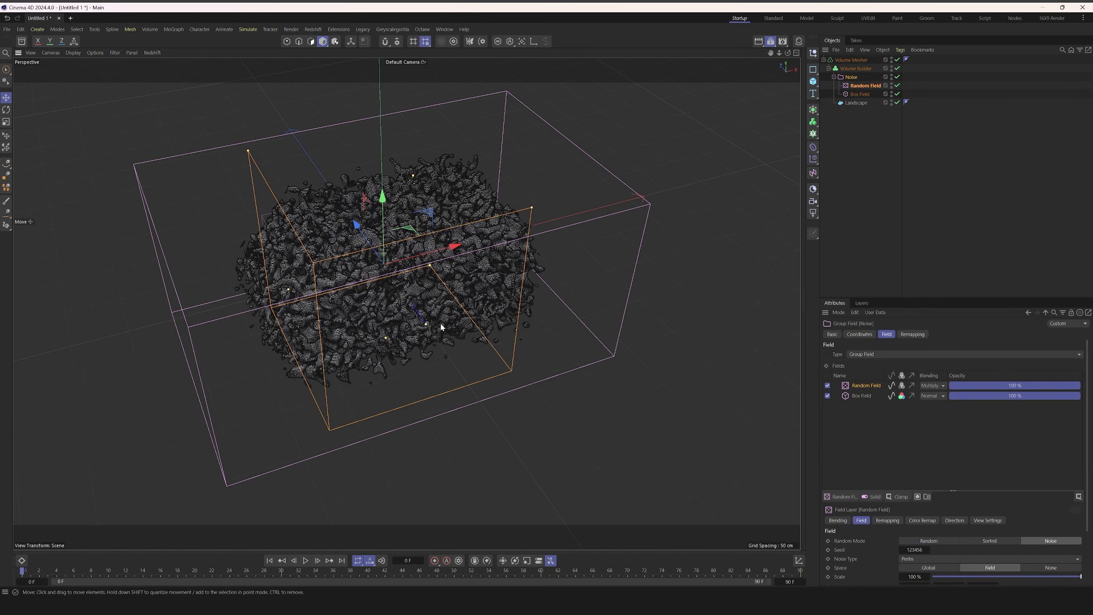
Step: Set the Random Field's noise type to Voronoi 3 to break the volume into pebble-like pieces
scroll(862, 542, down, 2)
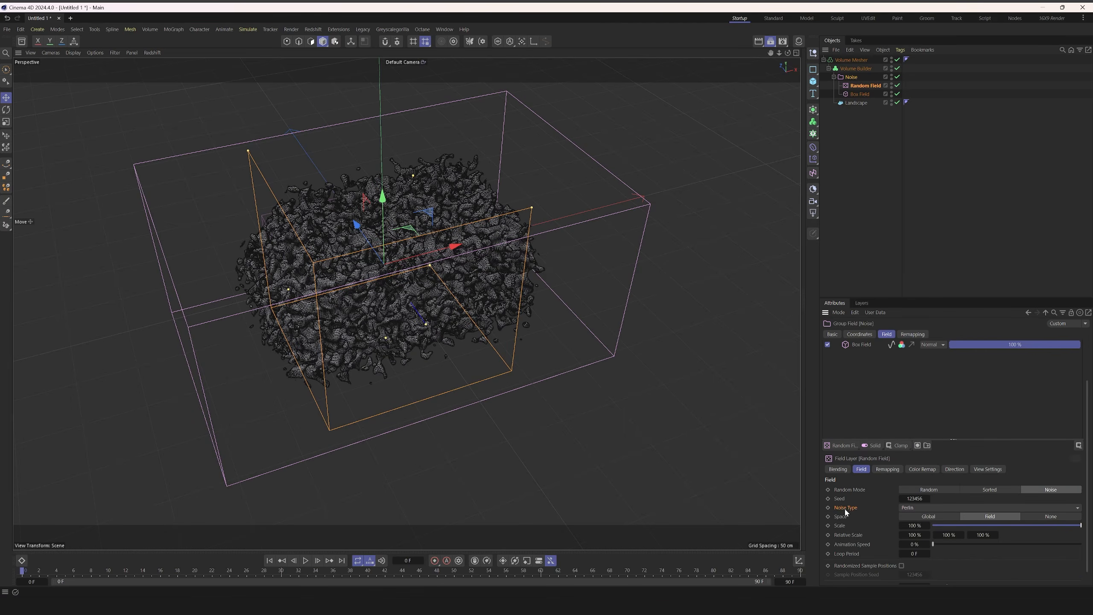
click(924, 508)
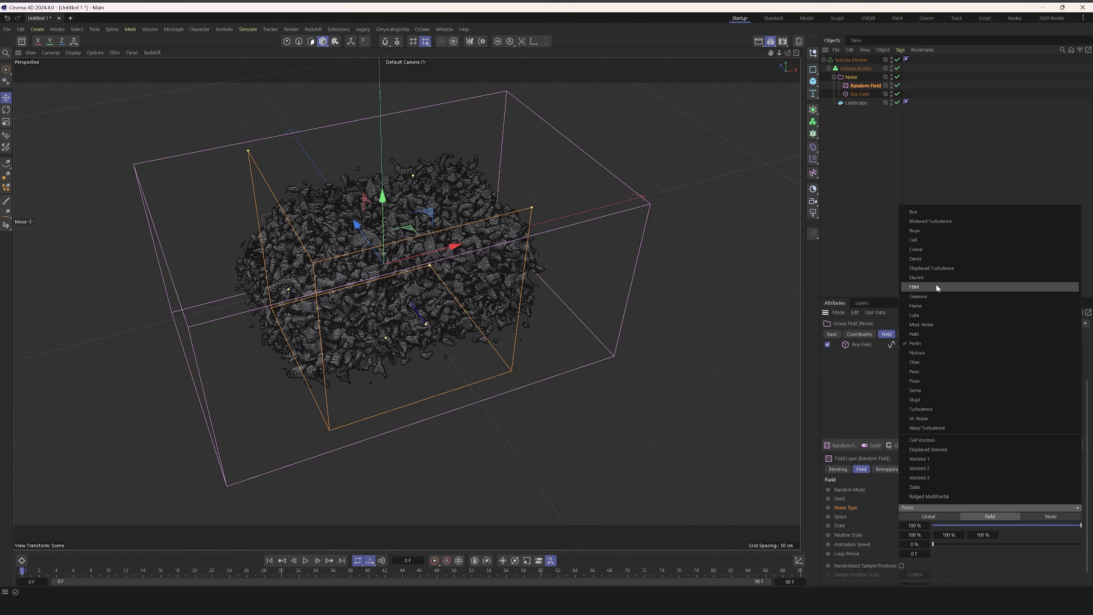
click(940, 475)
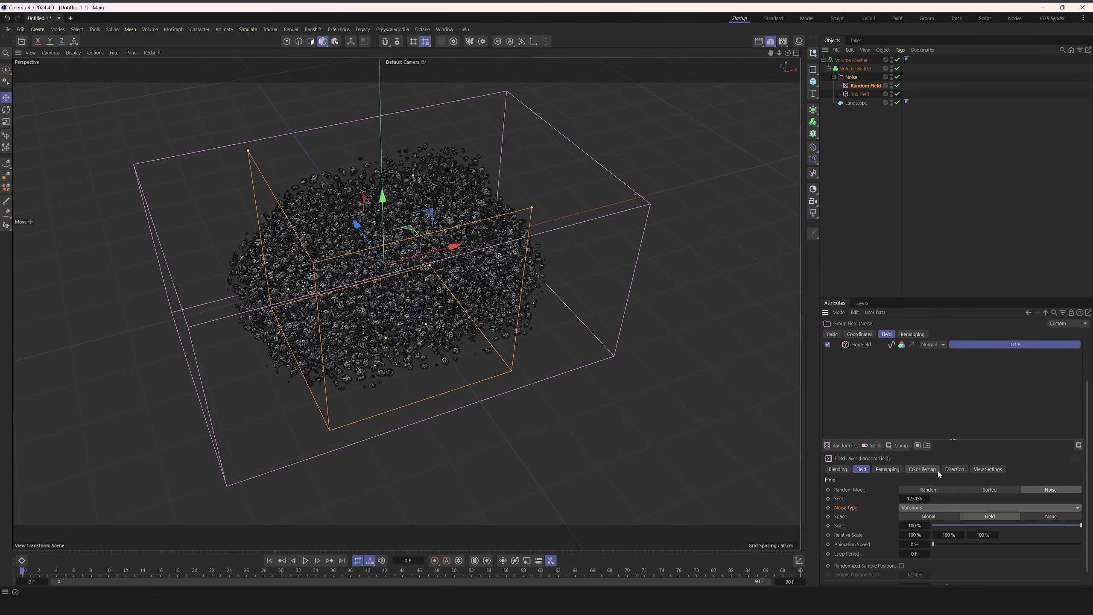
alt+drag(467, 284, 467, 332)
alt+right_drag(409, 291, 454, 280)
alt+drag(454, 282, 450, 239)
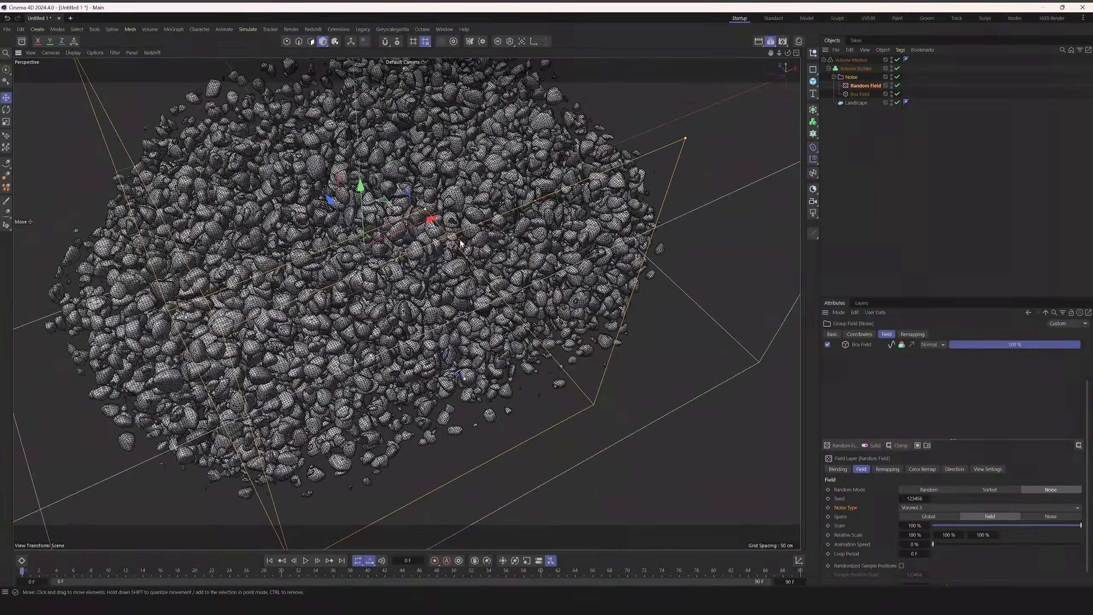
alt+right_drag(451, 239, 425, 261)
alt+middle_drag(509, 248, 491, 222)
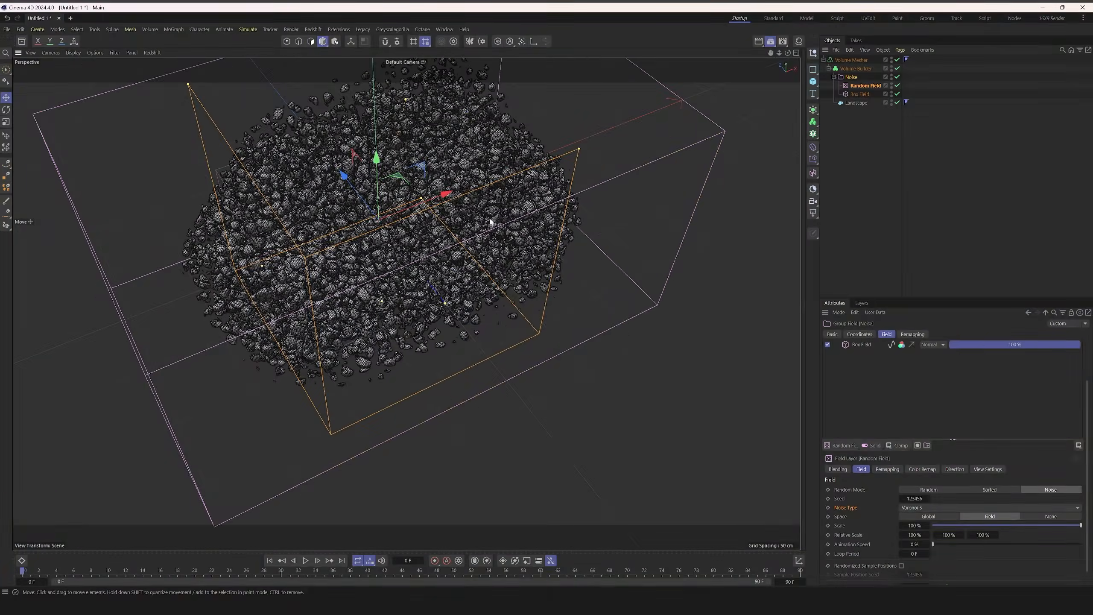
Step: Add a Plane, lower it to just below the pebble volume and scale it up to about 1394.4 cm square
click(816, 87)
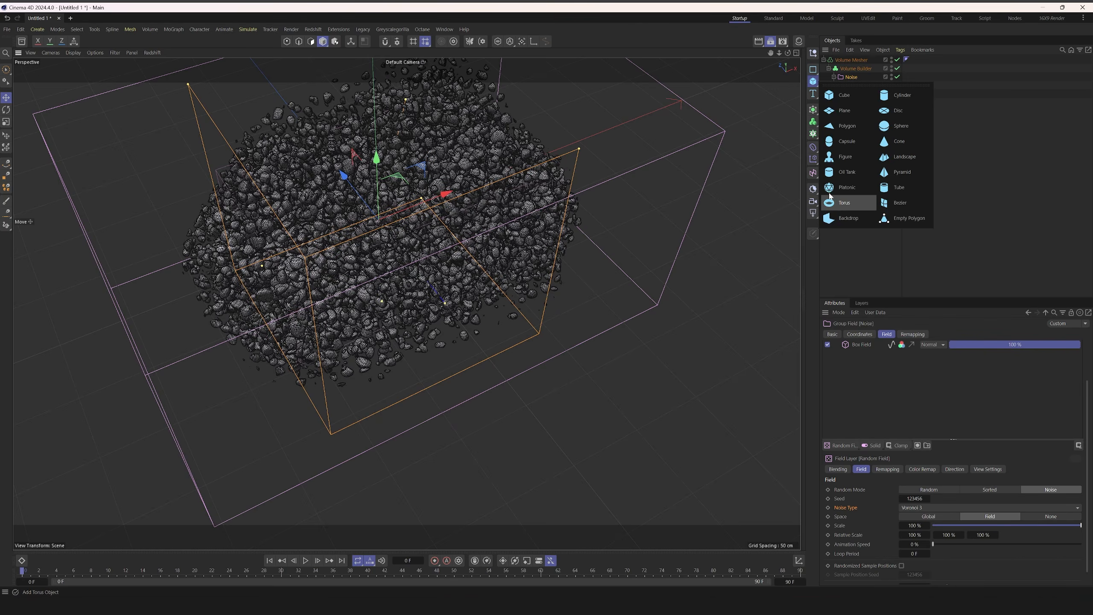
click(842, 113)
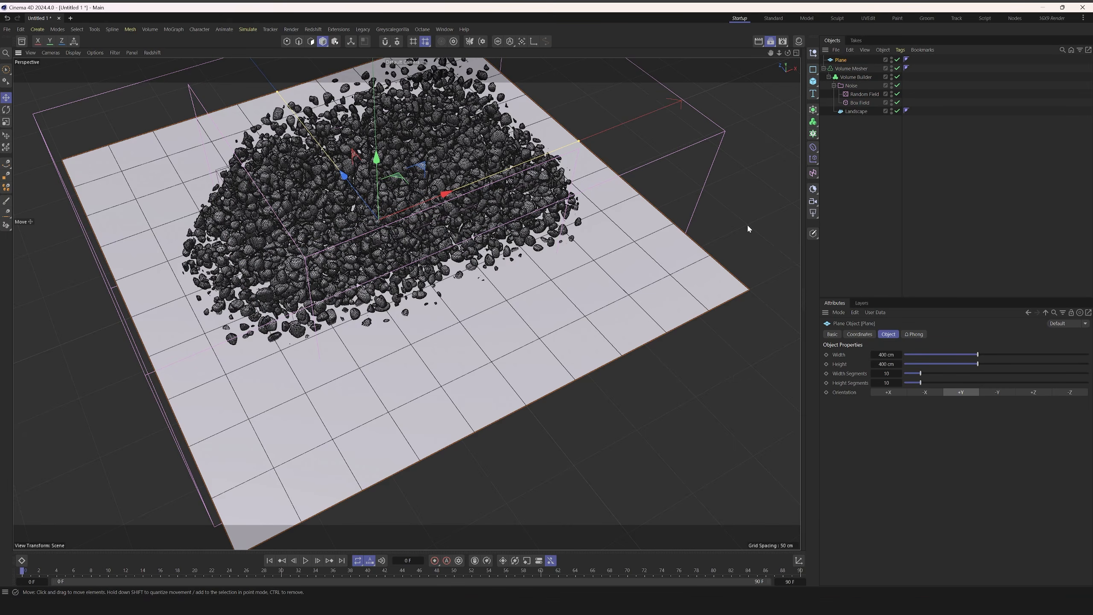
drag(378, 178, 380, 265)
key(t)
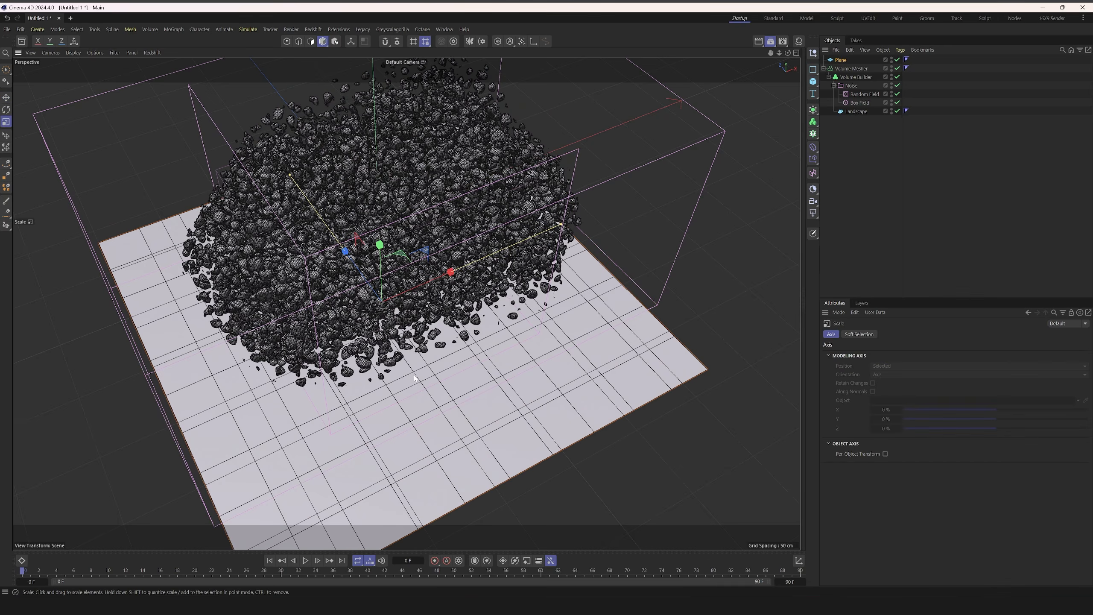
drag(422, 374, 446, 297)
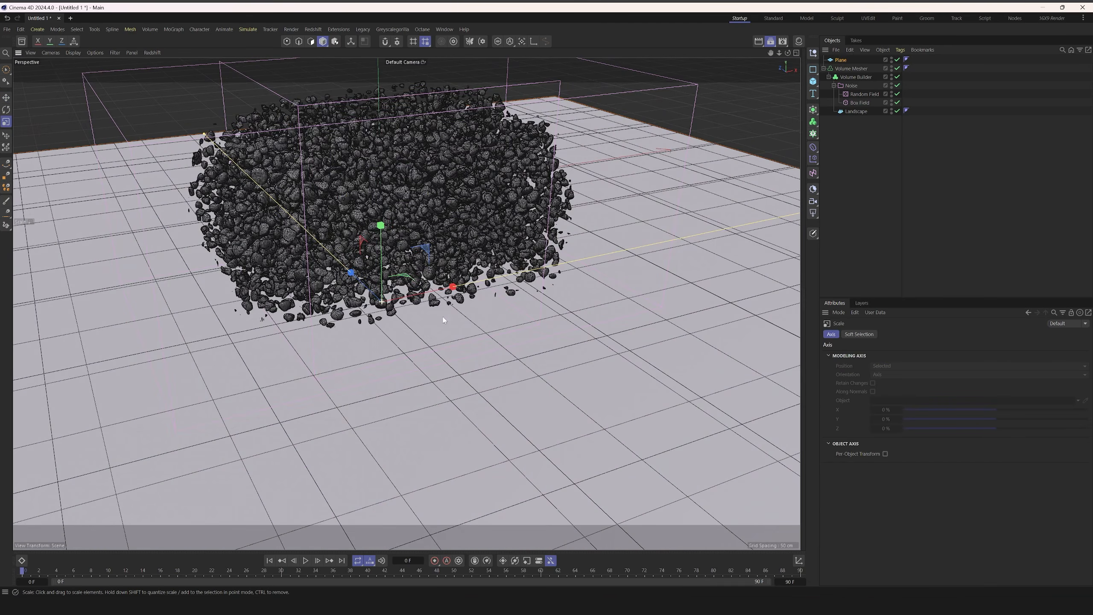
Step: Set the Plane's width and height segments to 100 each
click(839, 60)
drag(921, 373, 1089, 366)
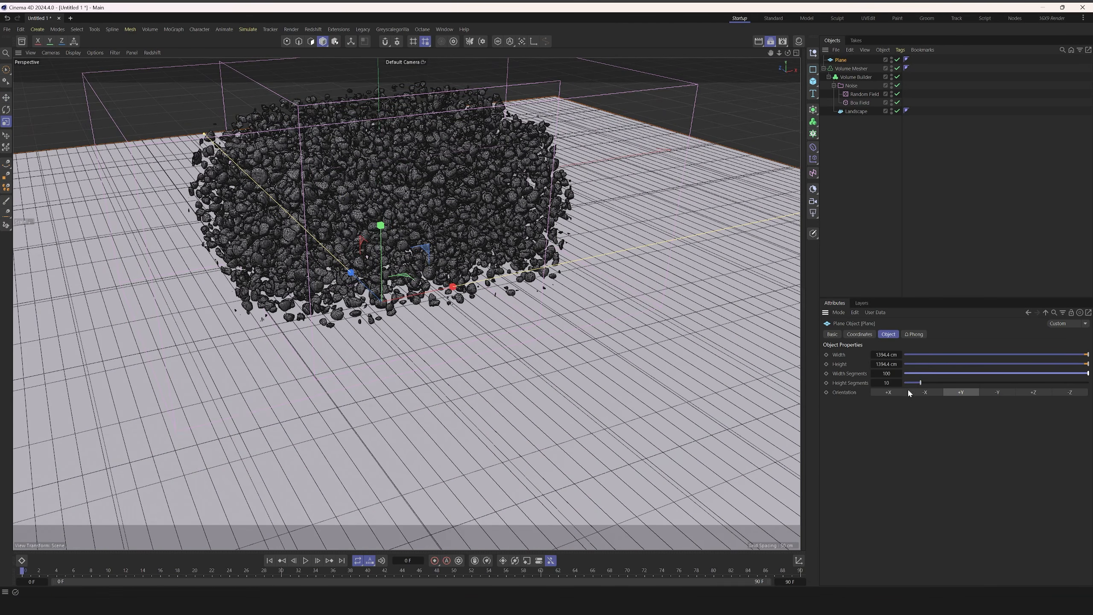
drag(921, 382, 1089, 383)
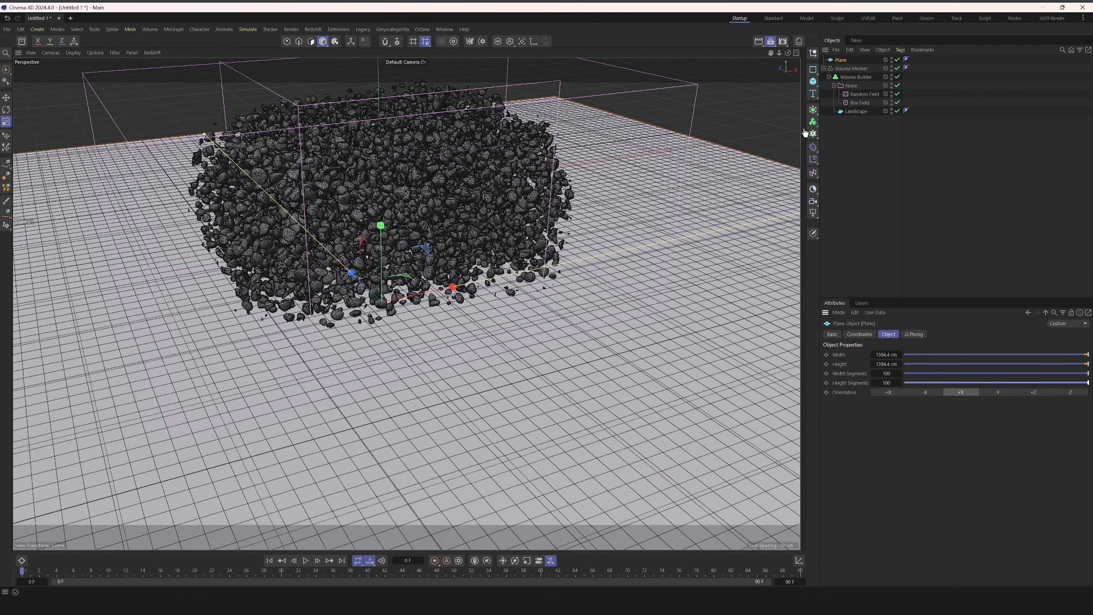
Step: Add a Collider simulation tag to the Plane and set its friction to 2
right_click(841, 60)
mouse_move(887, 190)
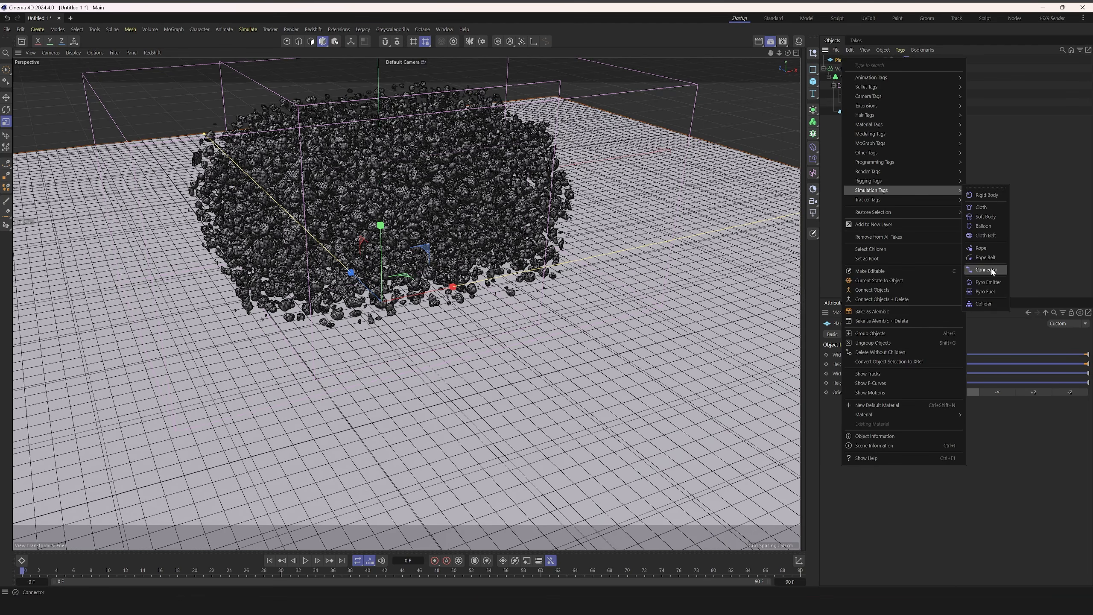
click(983, 304)
click(880, 382)
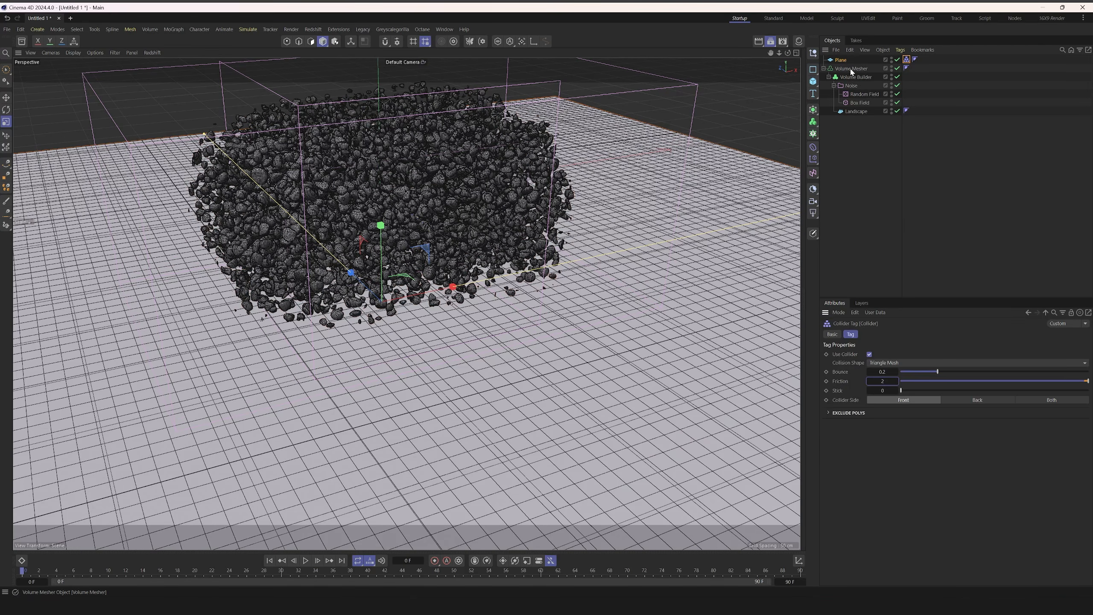
Step: Place the Volume Mesher inside a new Fracture object and set its mode to Explode Segments & Connect
click(870, 69)
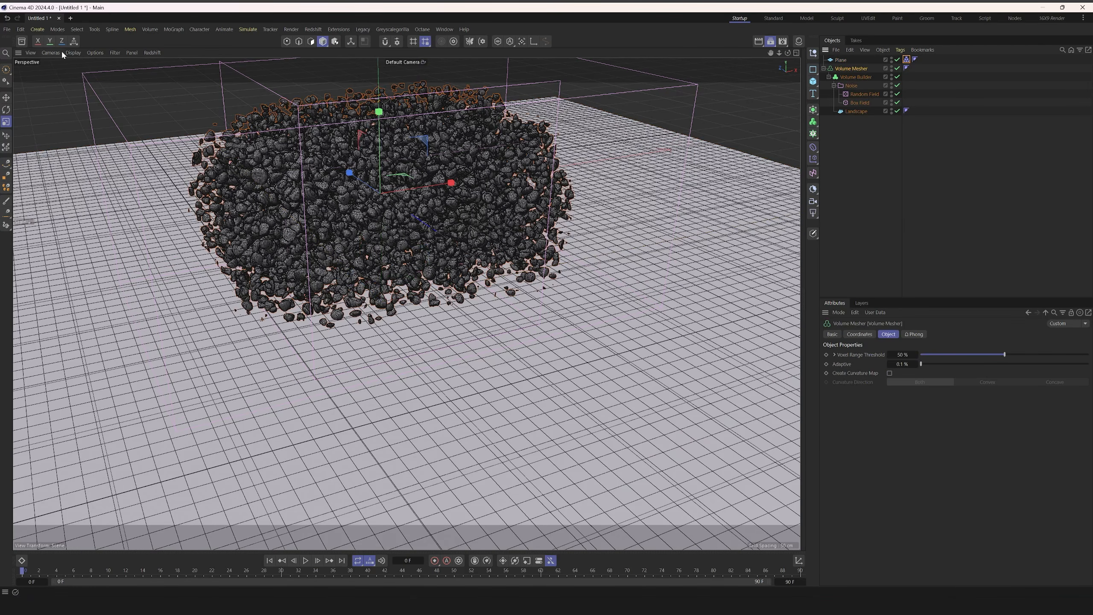
click(62, 53)
right_click(849, 68)
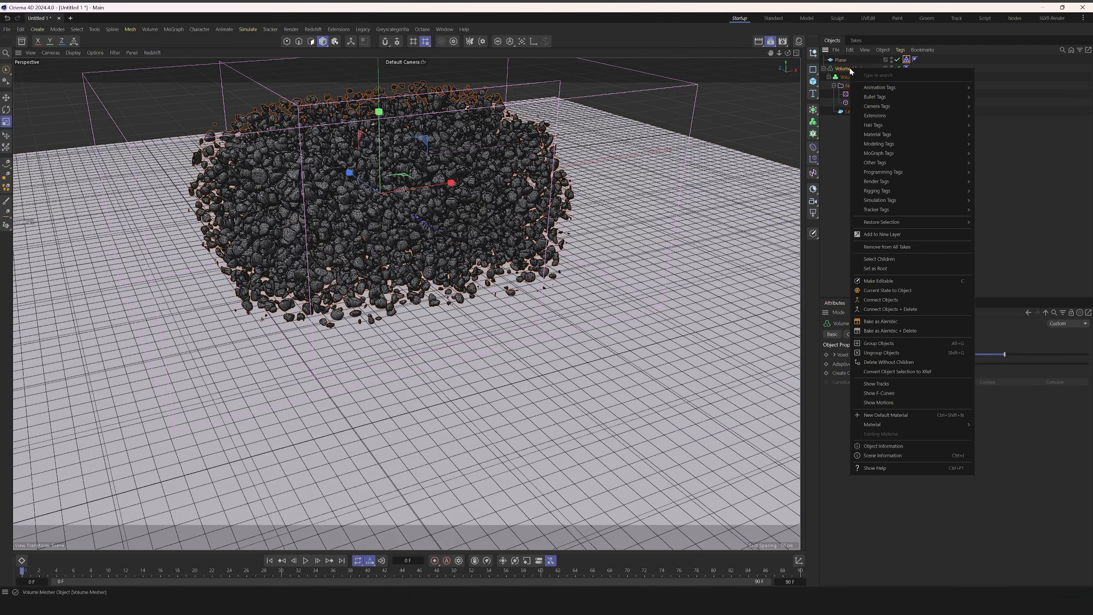
click(1061, 107)
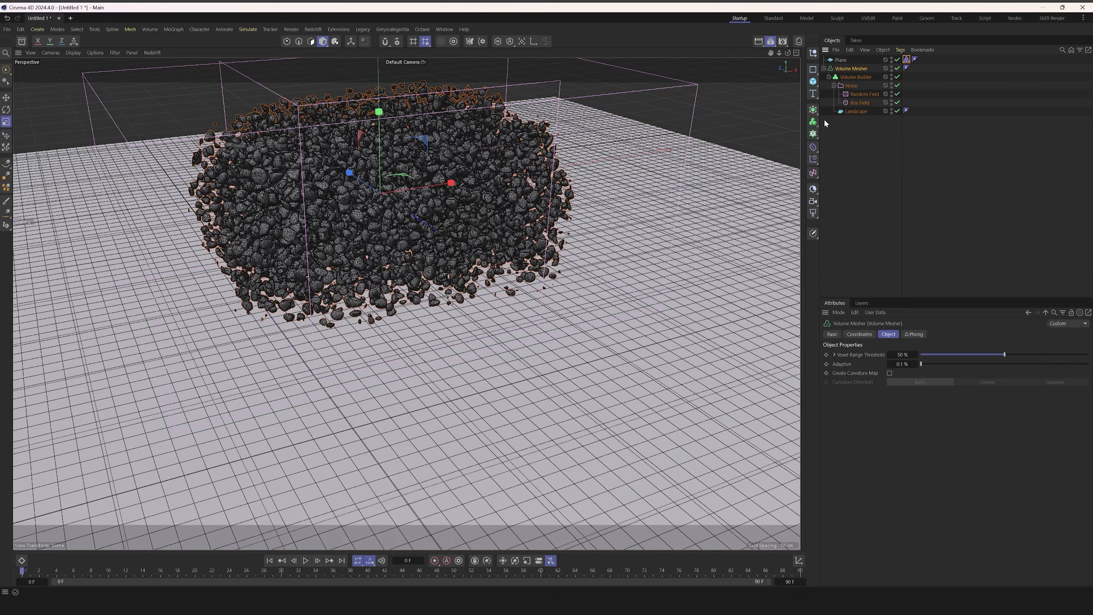
click(813, 122)
click(814, 135)
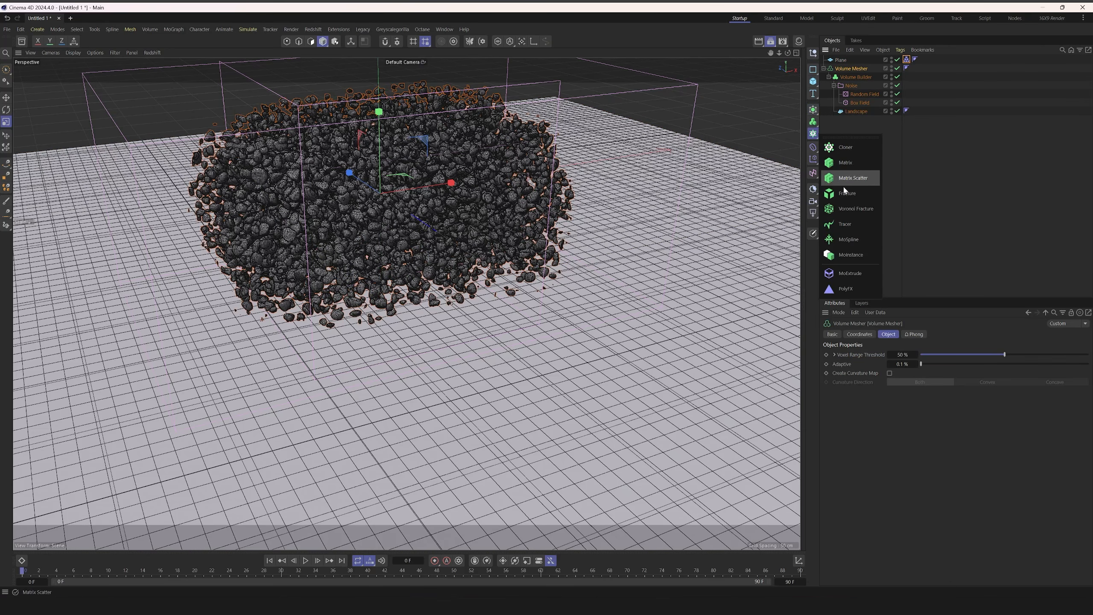
alt+click(853, 192)
click(871, 356)
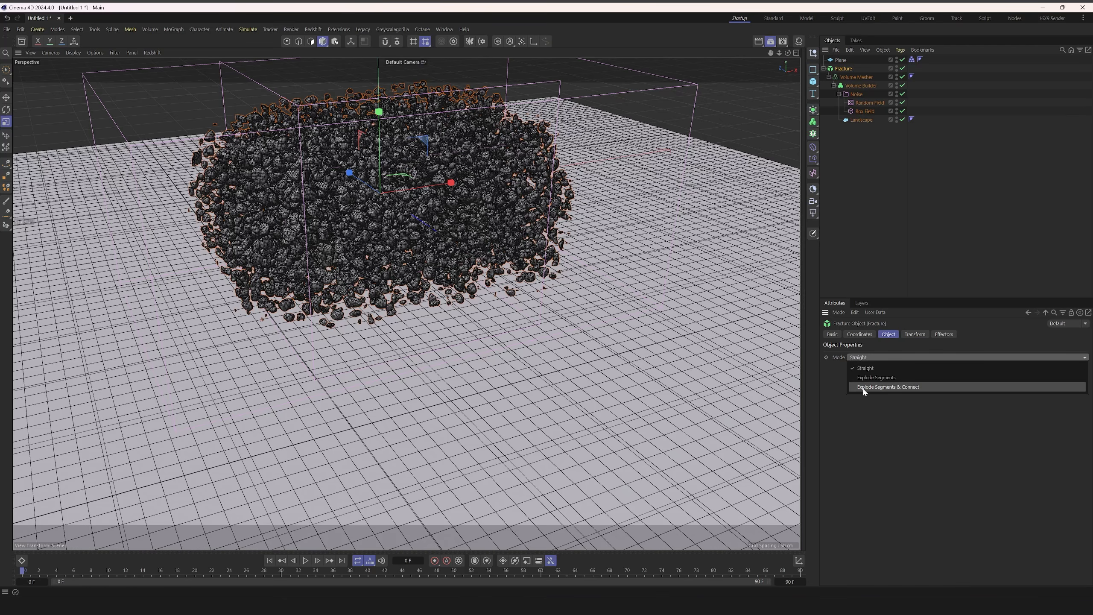
click(903, 391)
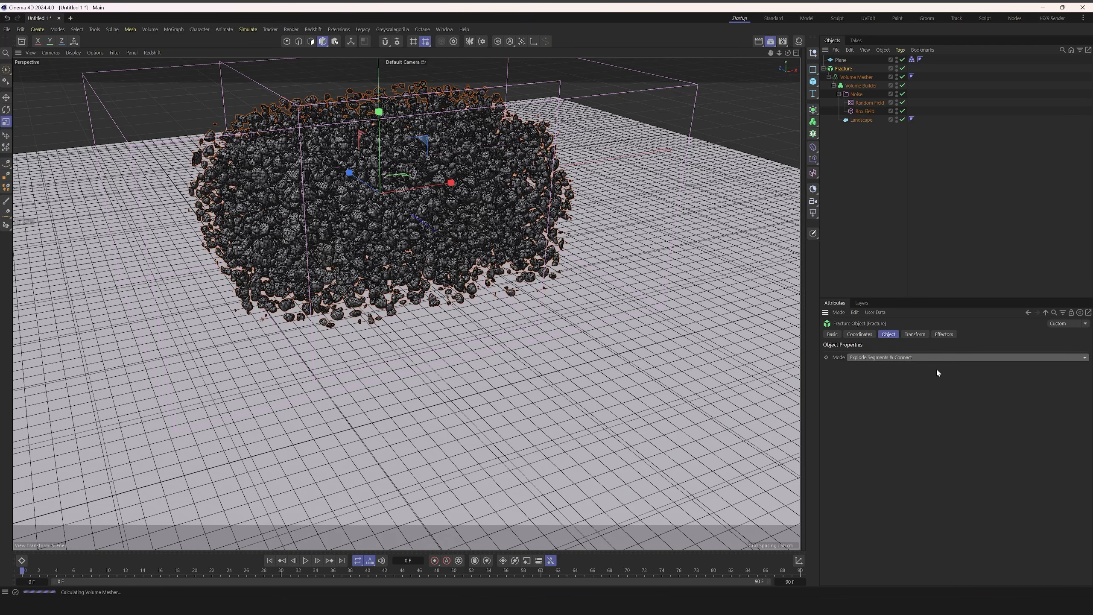
Step: Add a Rigid Body simulation tag to the Fracture object
right_click(847, 69)
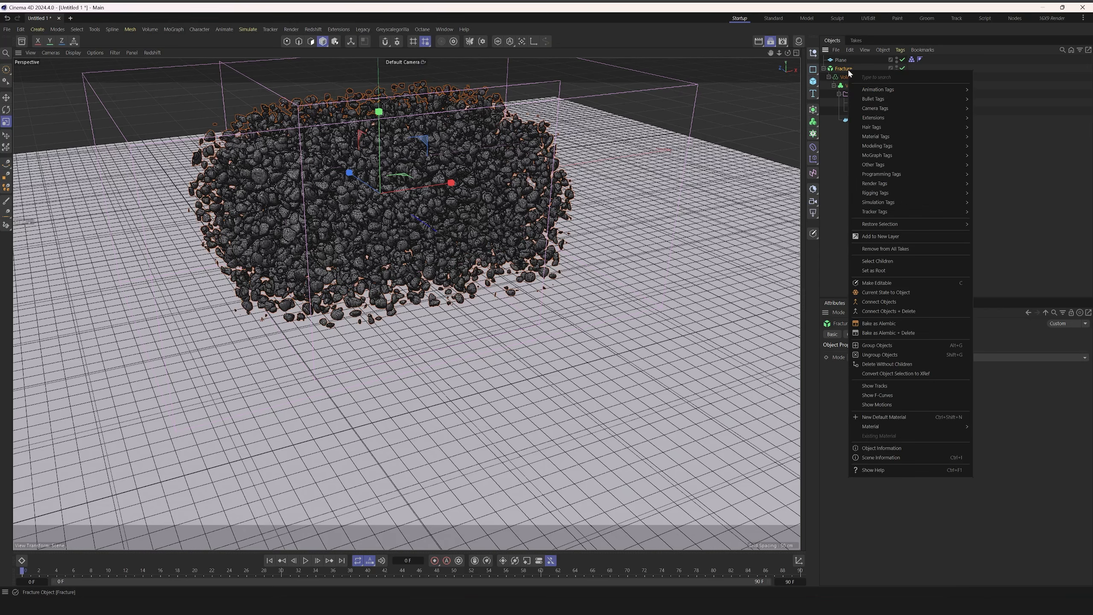
mouse_move(913, 201)
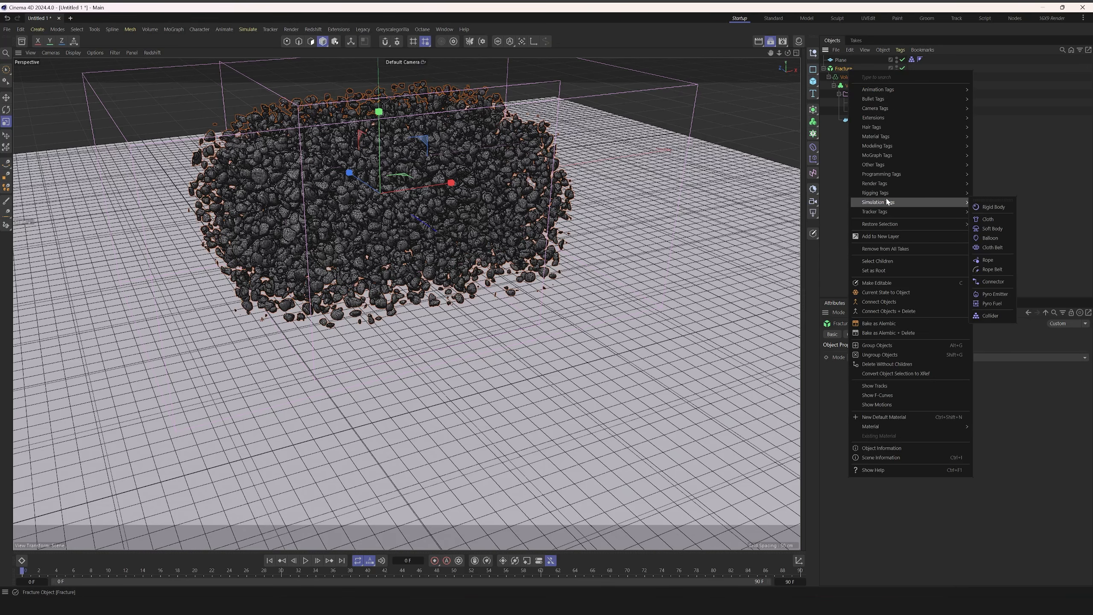
click(987, 207)
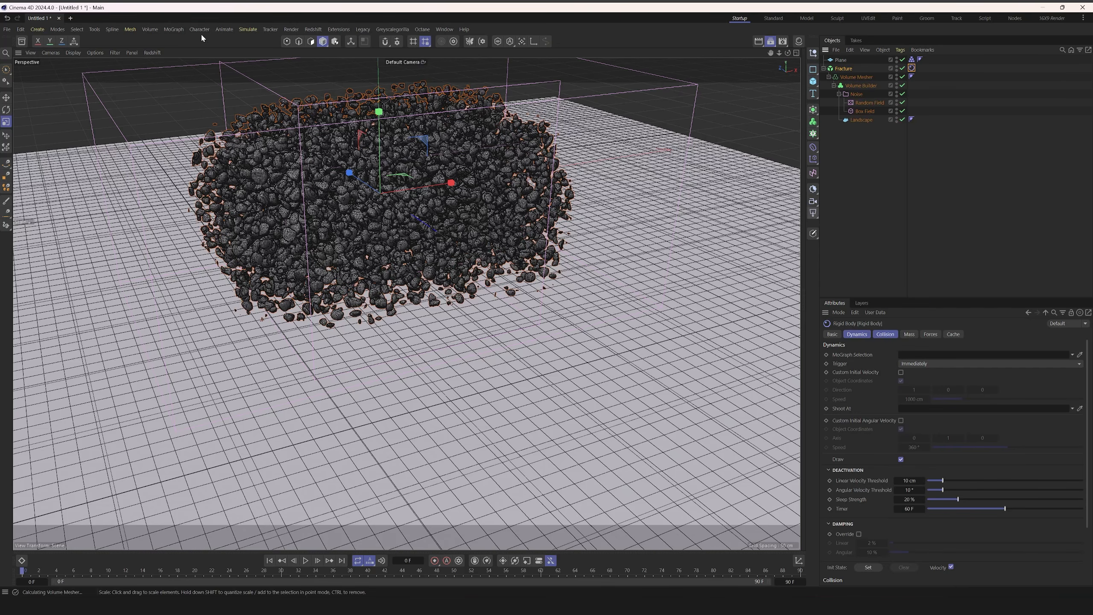
Step: Switch the viewport display to shading without wireframe lines
click(74, 53)
click(86, 80)
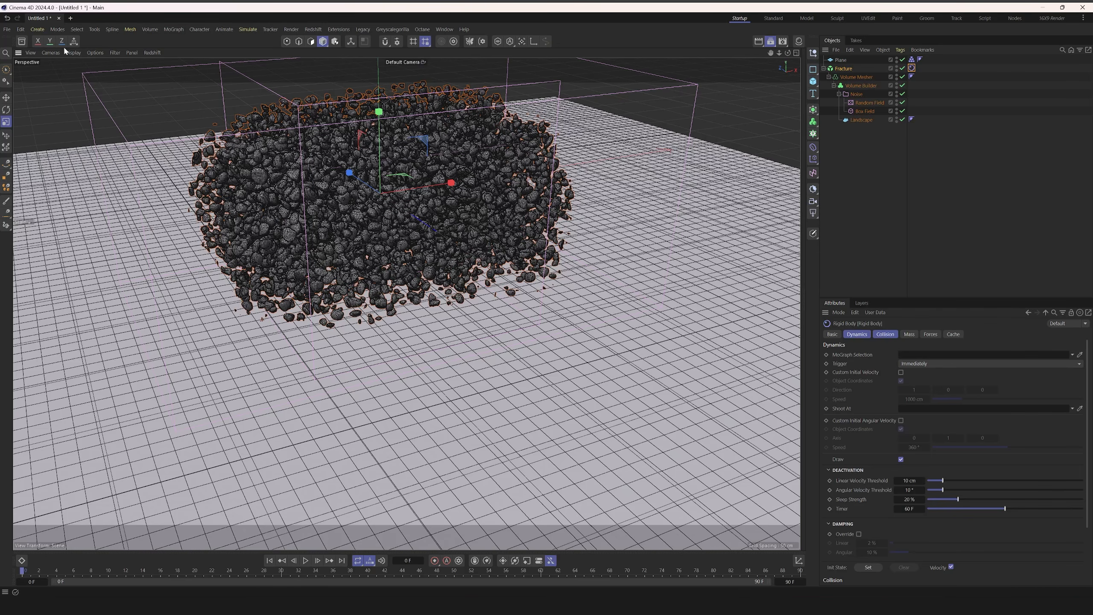
click(73, 53)
click(86, 82)
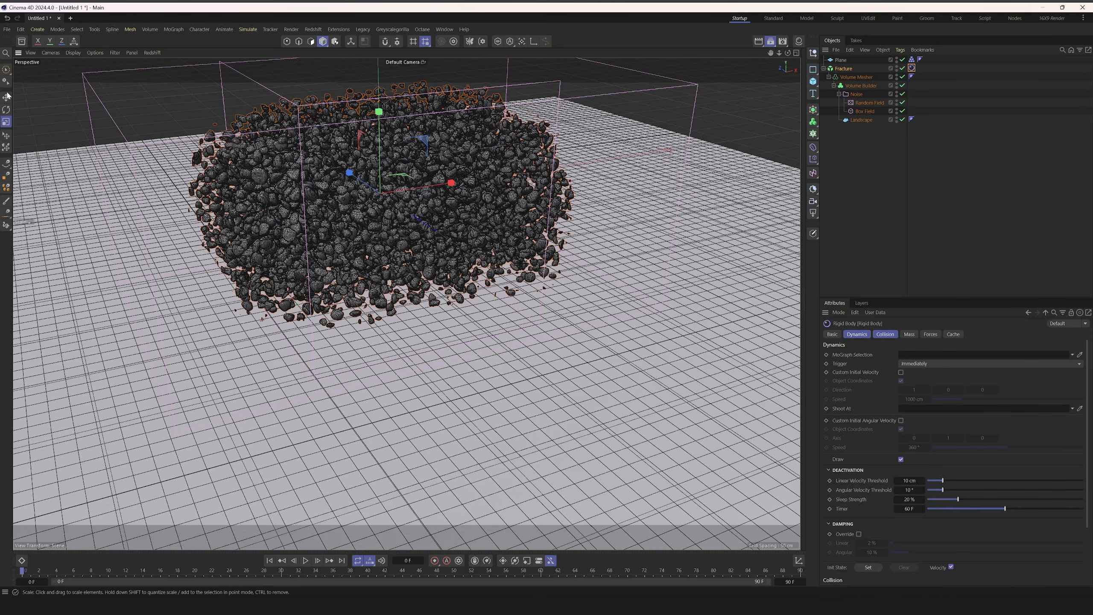
key(e)
click(845, 69)
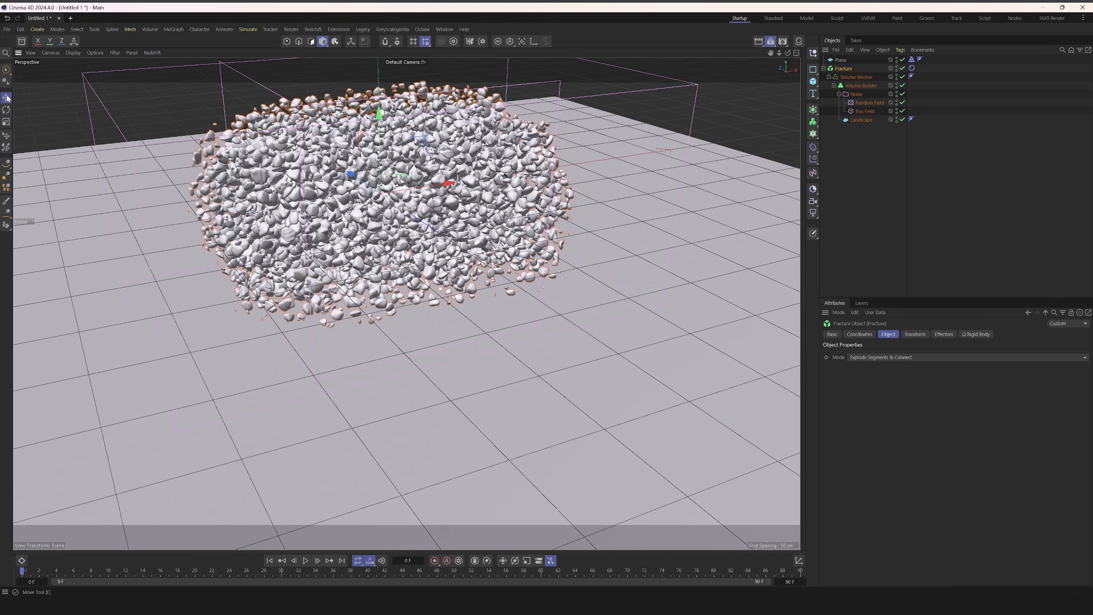
click(6, 97)
key(9)
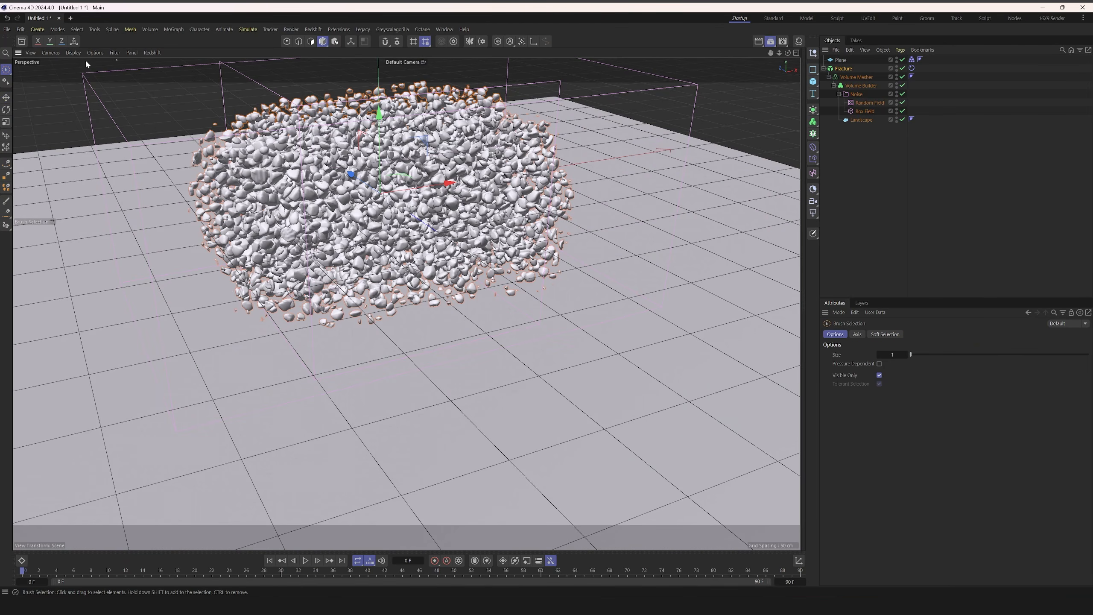
click(6, 98)
key(space)
click(843, 69)
click(6, 98)
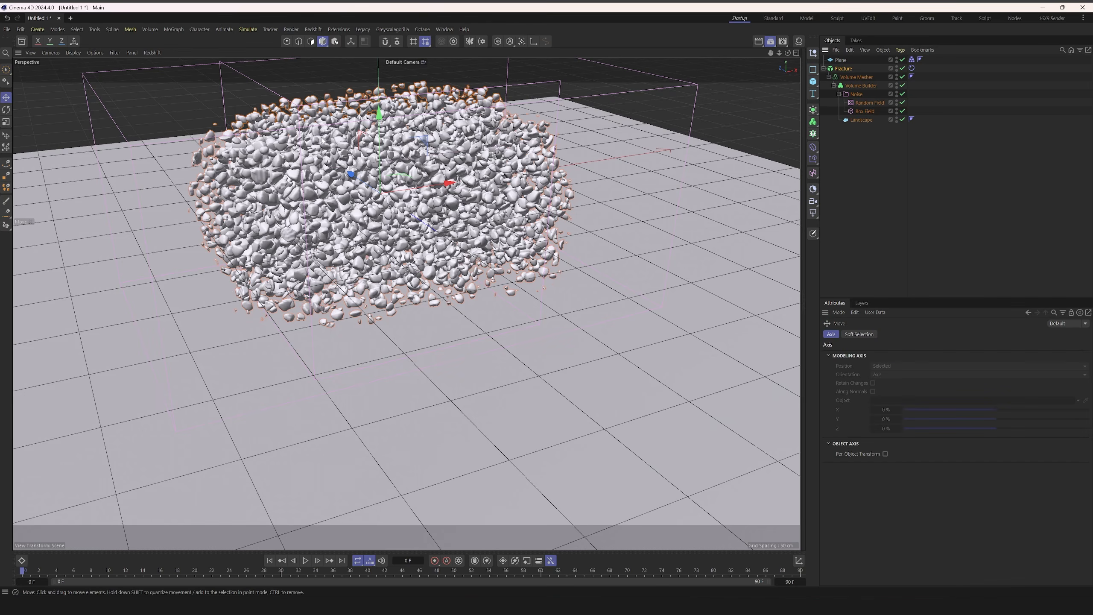
click(837, 69)
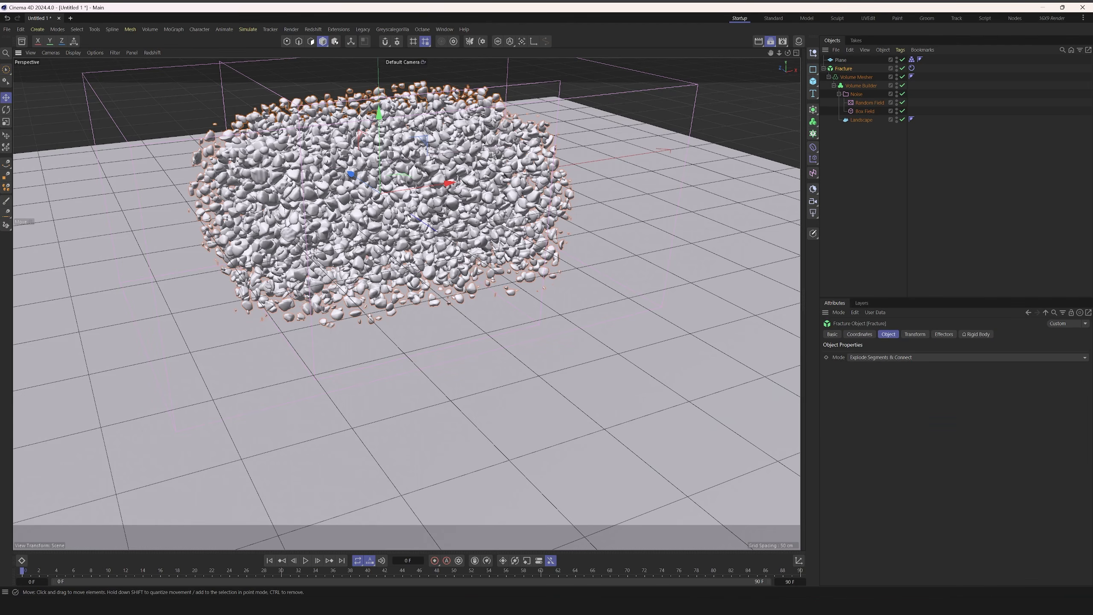
Step: Disable the Fracture object while setting the Box Field's Y size to 20 cm, and re-enable it with the new size
alt+middle_drag(397, 218, 392, 281)
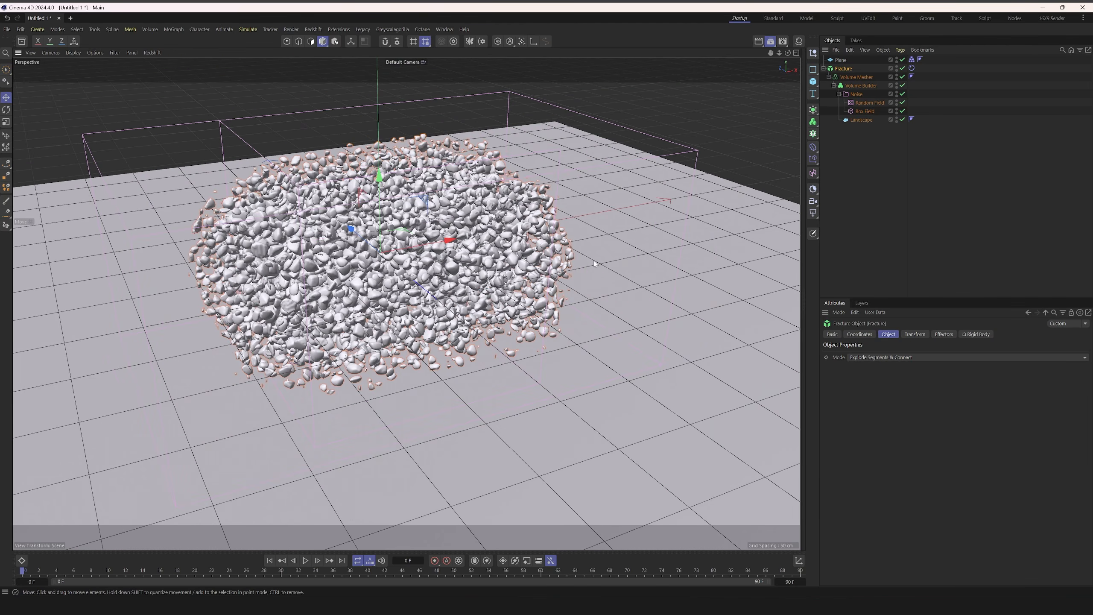
click(903, 69)
click(862, 112)
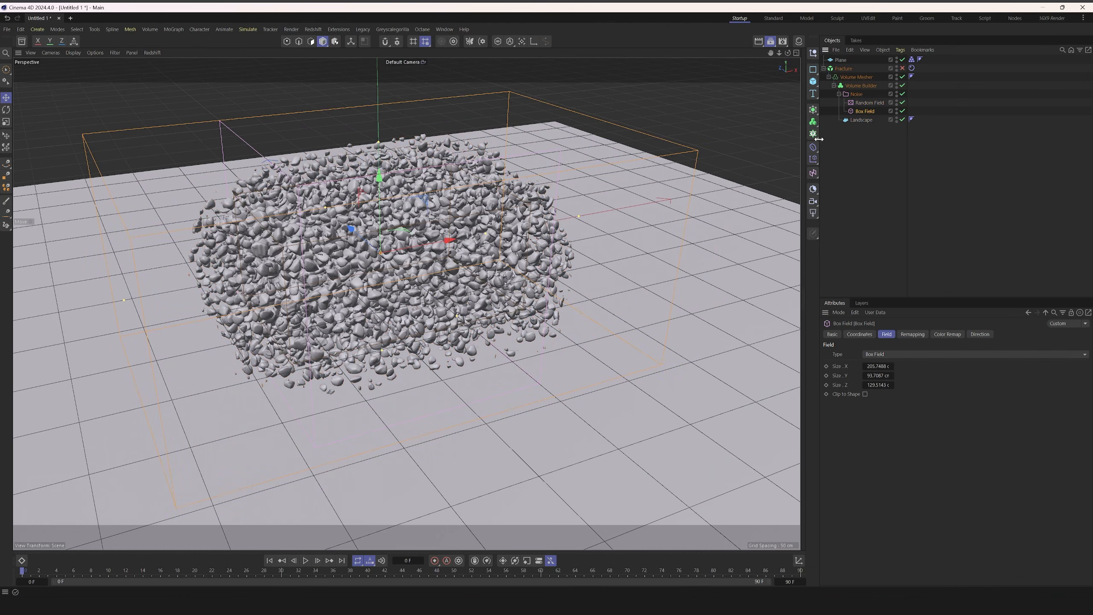
click(876, 376)
text(20)
key(Return)
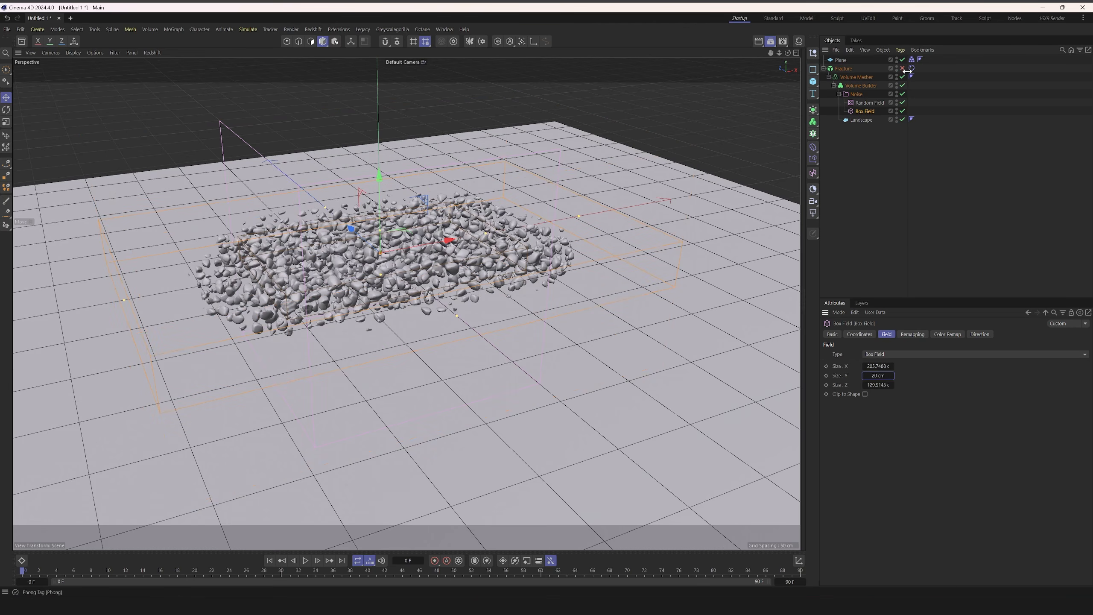
click(902, 68)
click(844, 69)
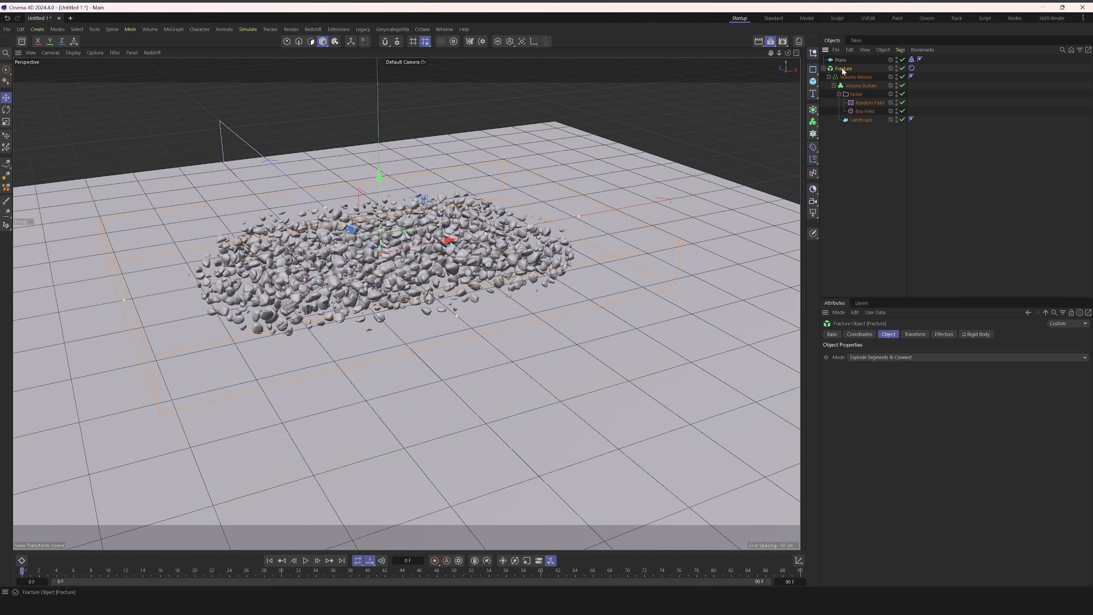
click(1005, 145)
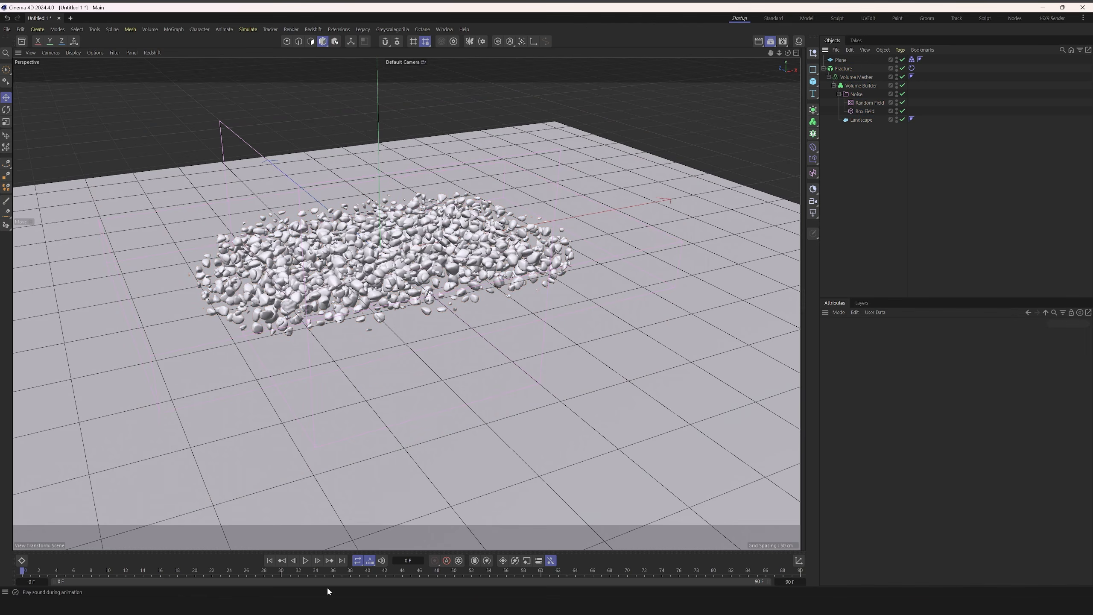
Step: Play the rigid body simulation, inspect the fallen pebbles on the plane up close and rewind to the first frame
click(307, 560)
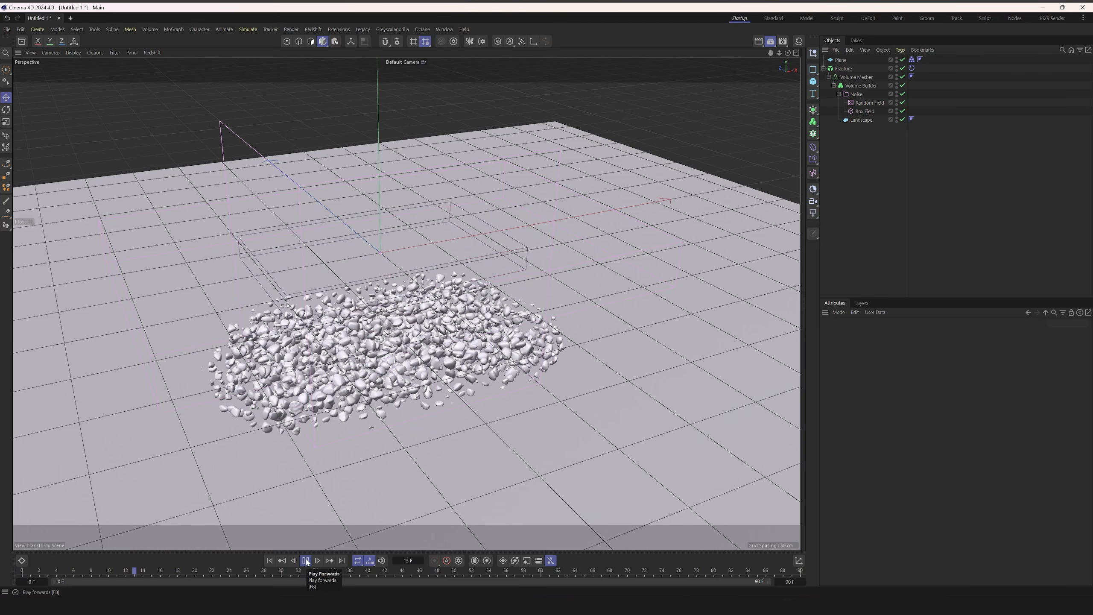
click(306, 560)
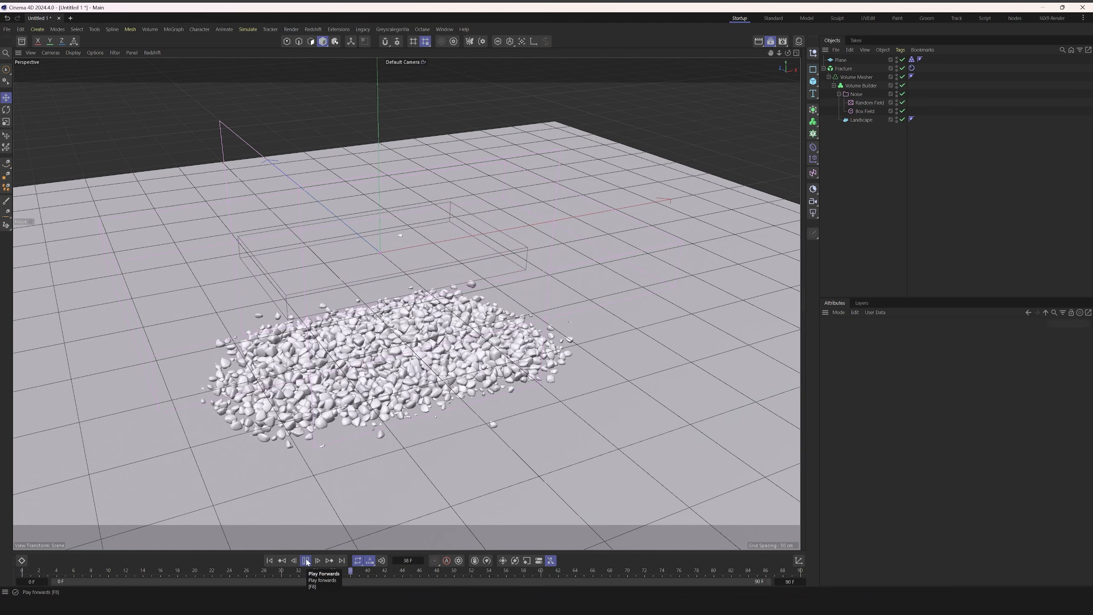
alt+drag(402, 392, 394, 418)
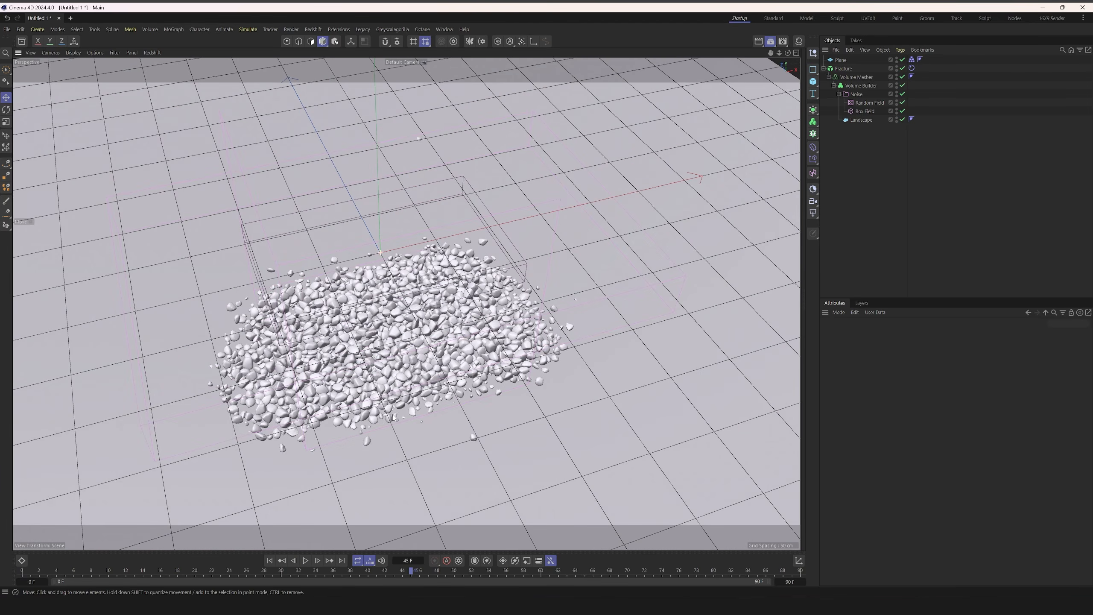
alt+right_drag(365, 356, 584, 285)
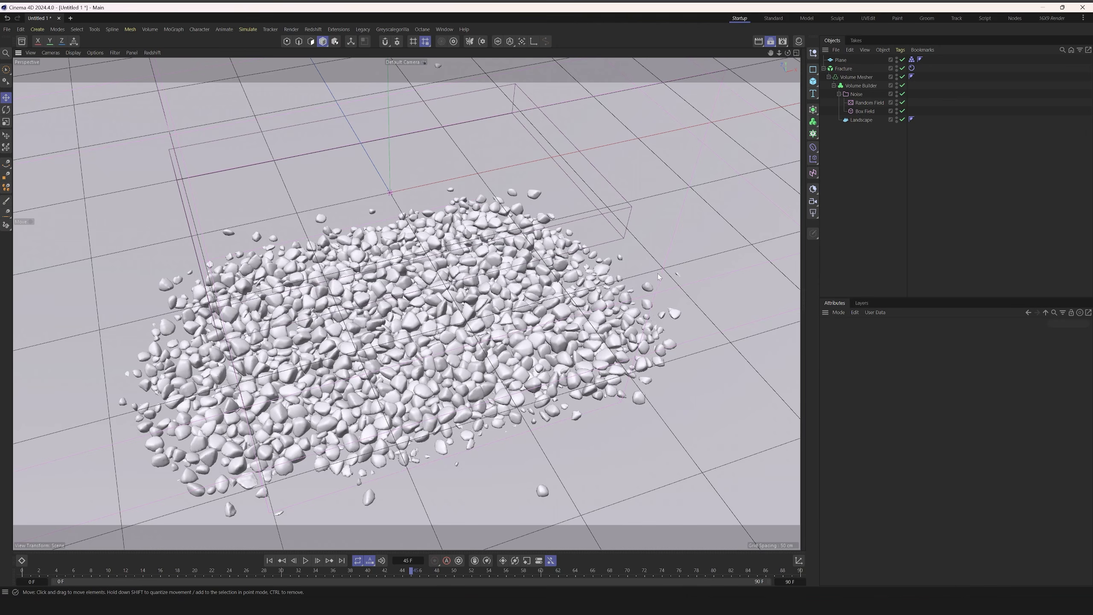
scroll(406, 339, down, 2)
alt+drag(406, 339, 433, 331)
click(269, 560)
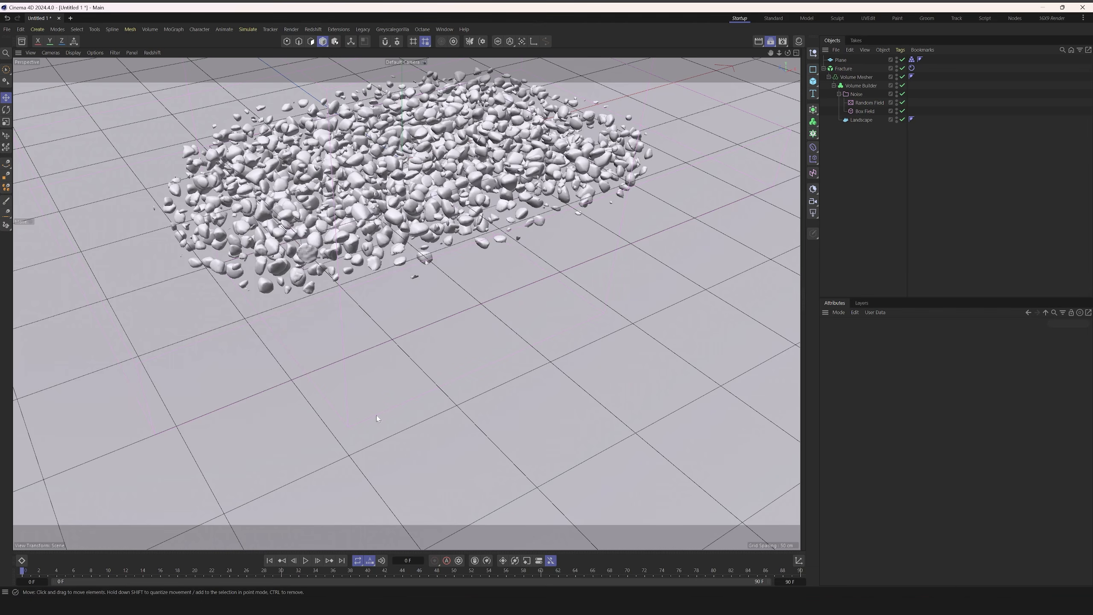
Step: Disable the Fracture object and set the Box Field's Y size to 80 cm
click(903, 69)
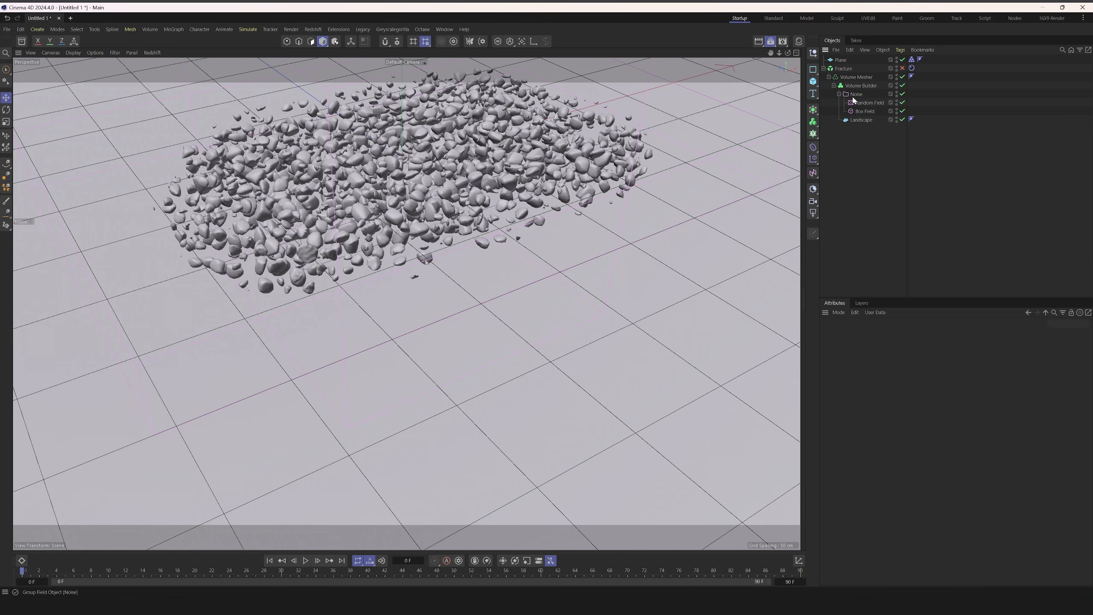
click(859, 113)
click(878, 375)
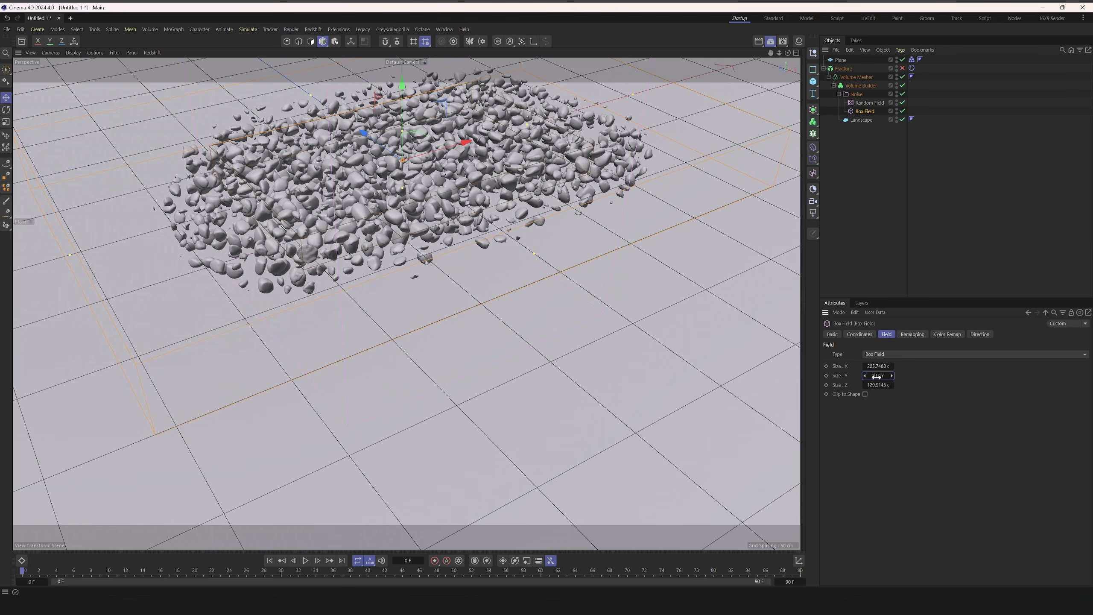
text(60)
key(Return)
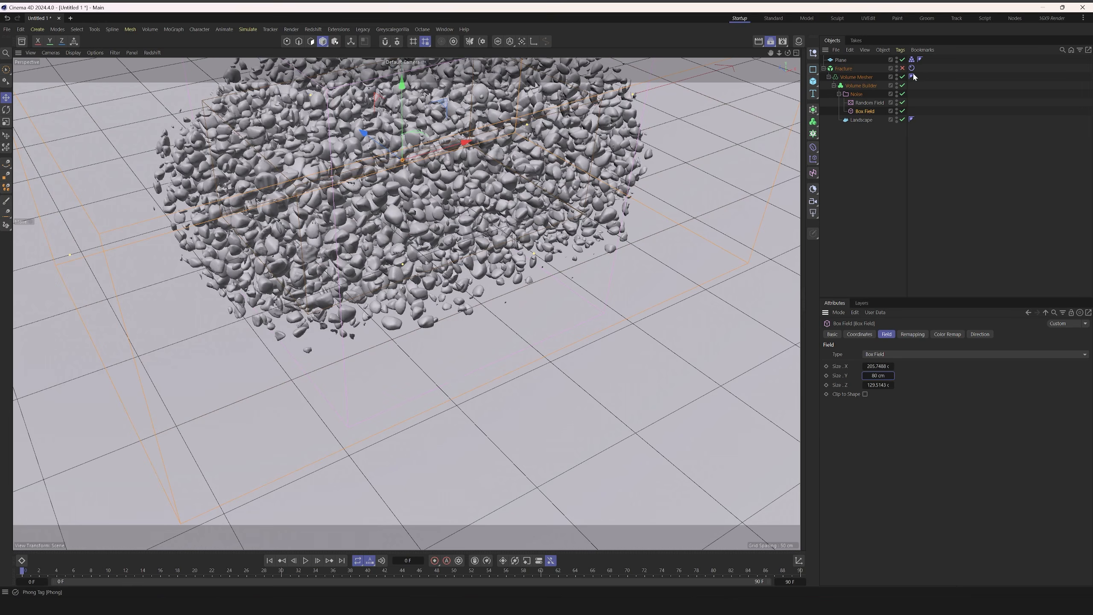
alt+middle_drag(465, 241, 436, 334)
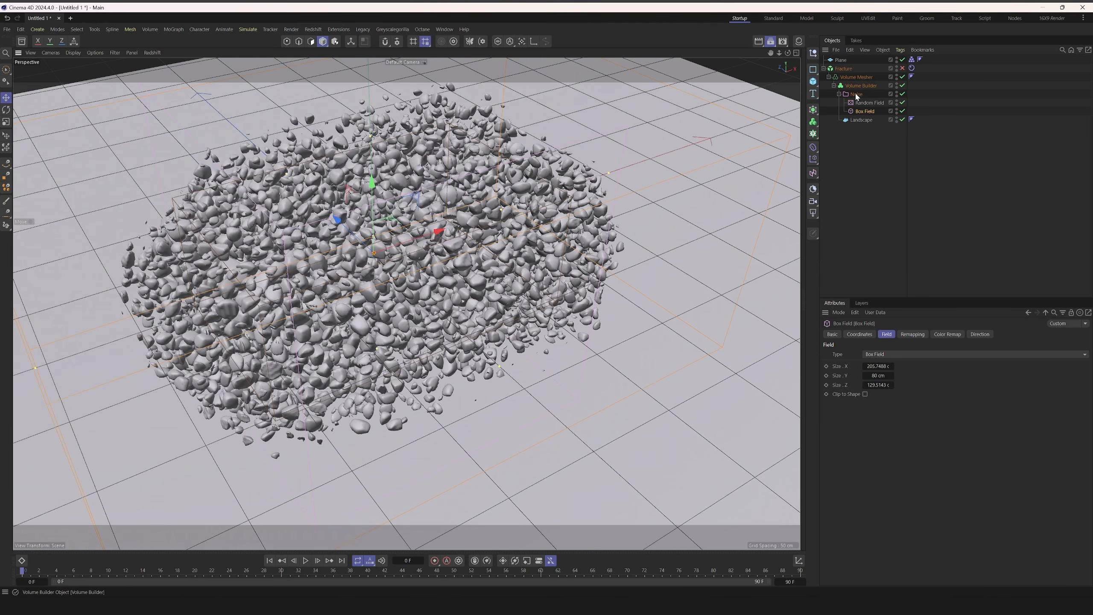
Step: Set the Random Field's noise scale to 500% in the Noise group and re-enable the Fracture object
click(857, 94)
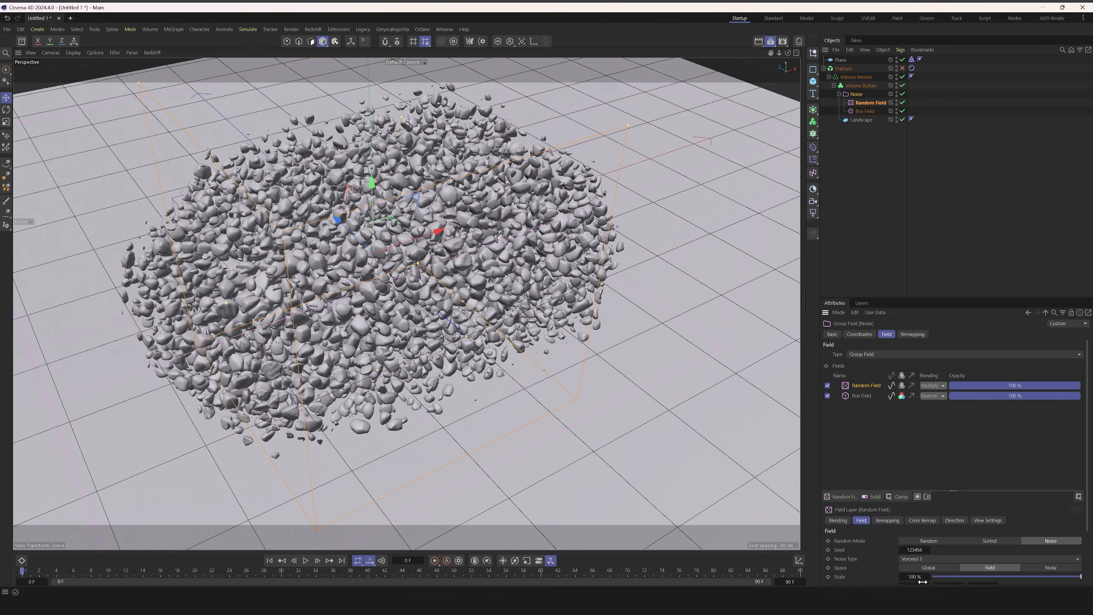
scroll(863, 557, down, 2)
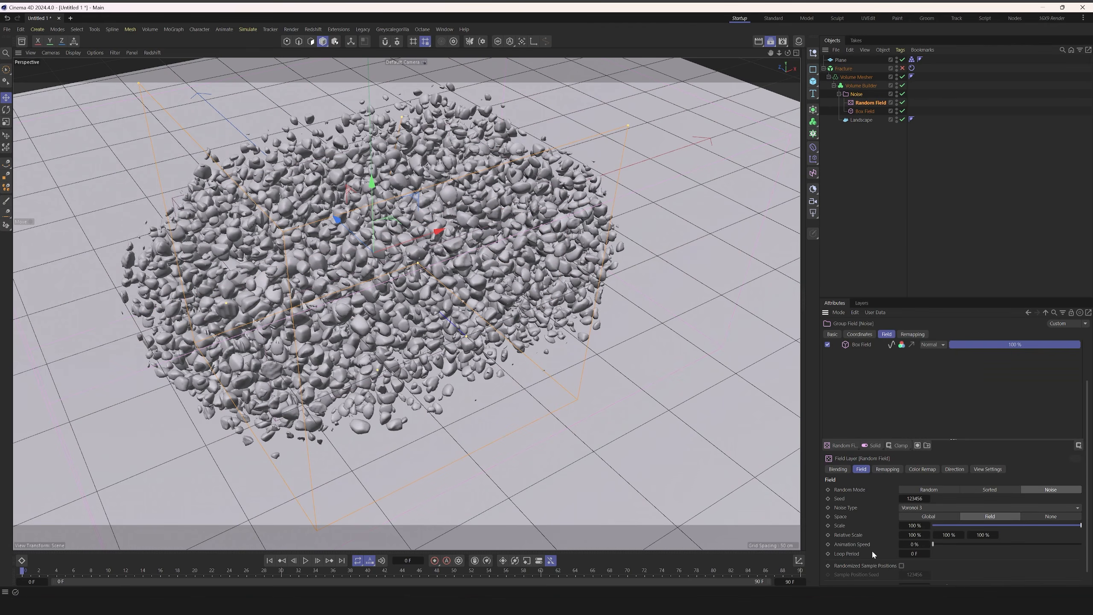
click(914, 526)
text(500)
key(Return)
scroll(937, 370, up, 2)
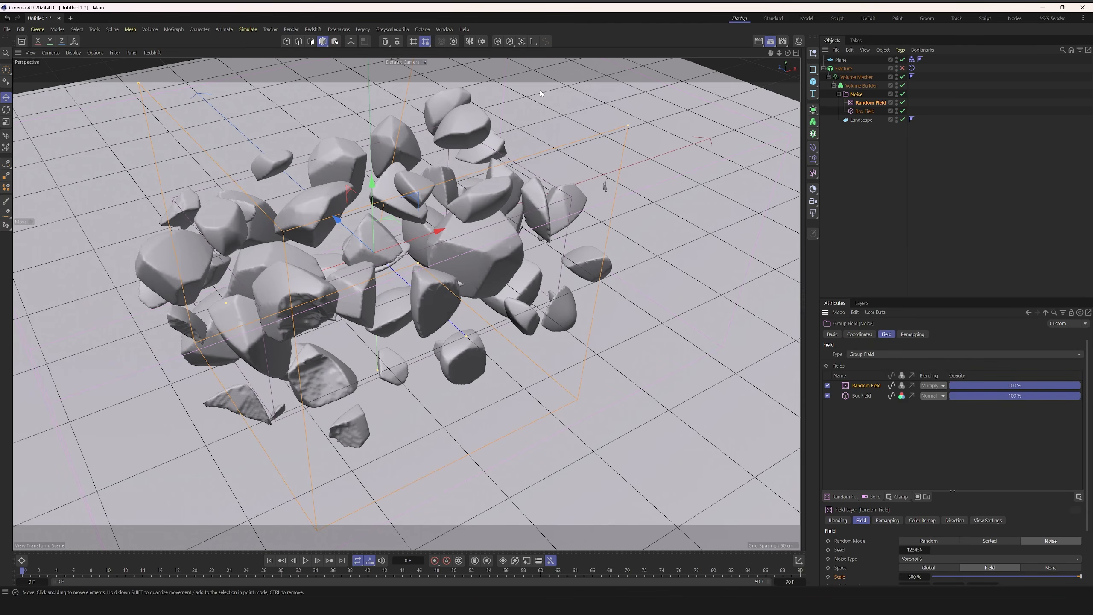
click(903, 68)
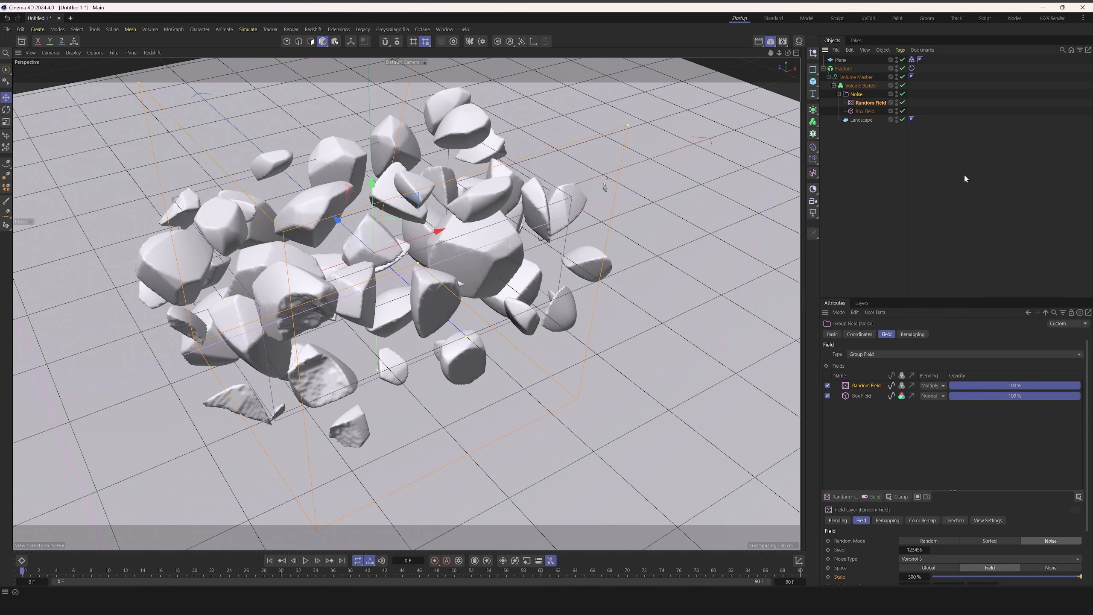
Step: Play the rigid body simulation with the large rock chunks, stop it and rewind to the first frame
click(849, 68)
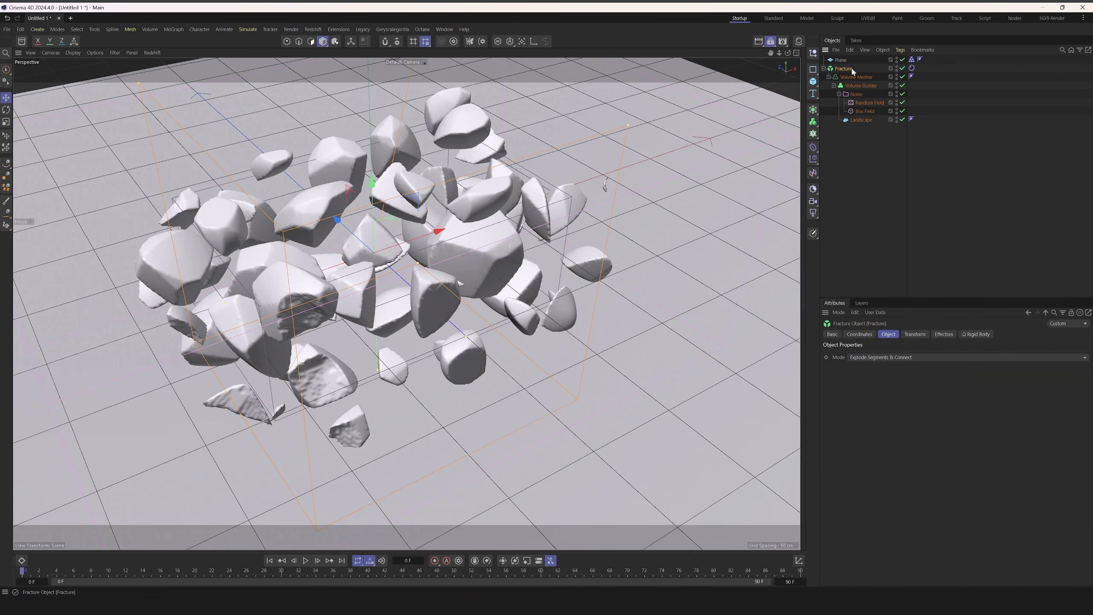
click(306, 561)
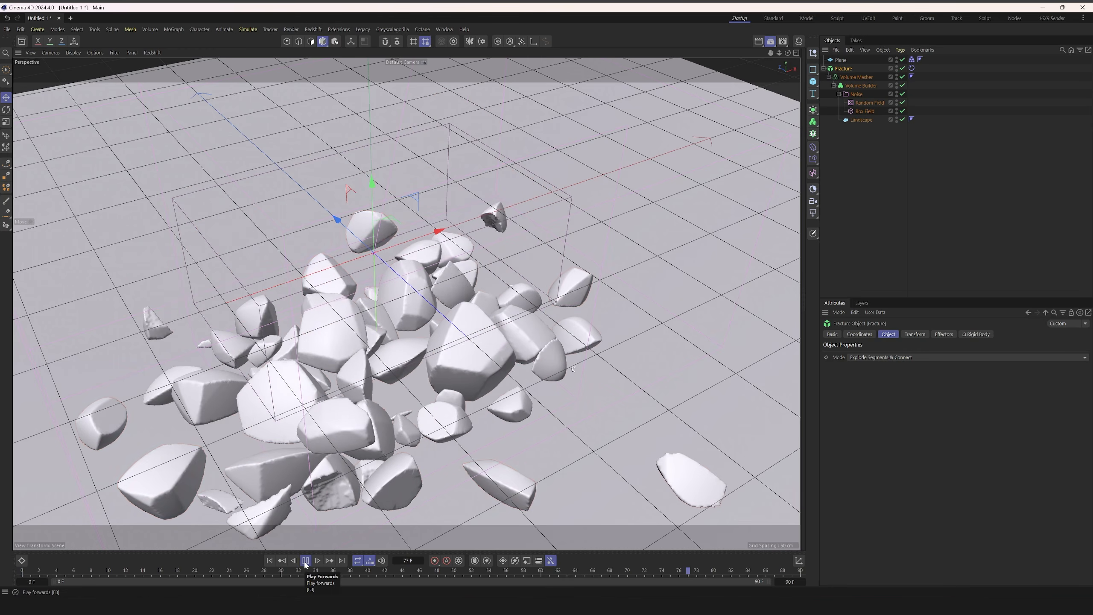
click(306, 561)
click(269, 561)
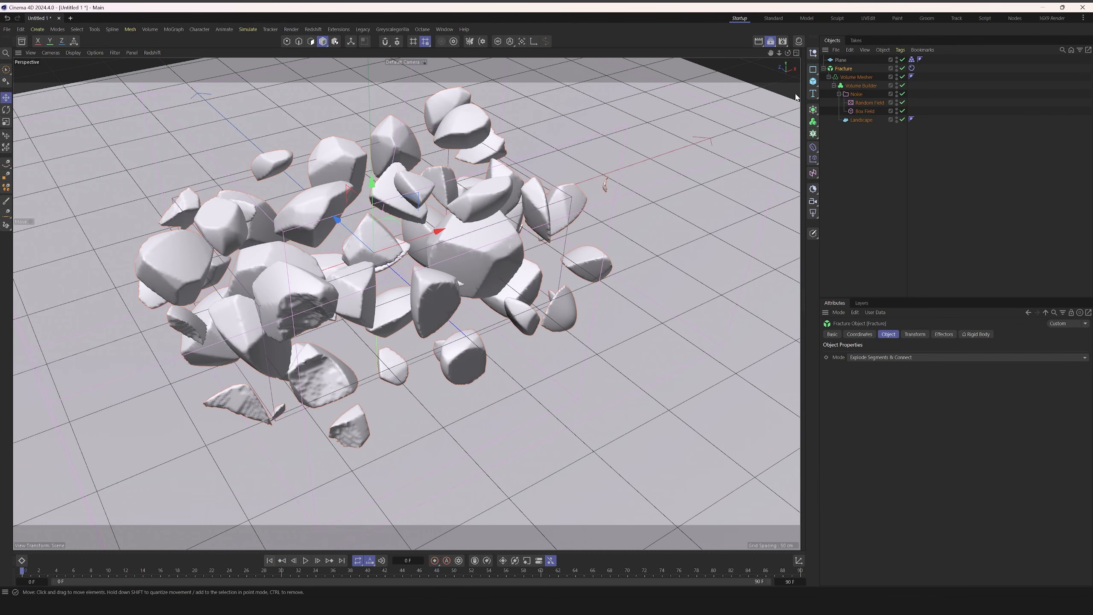
click(926, 82)
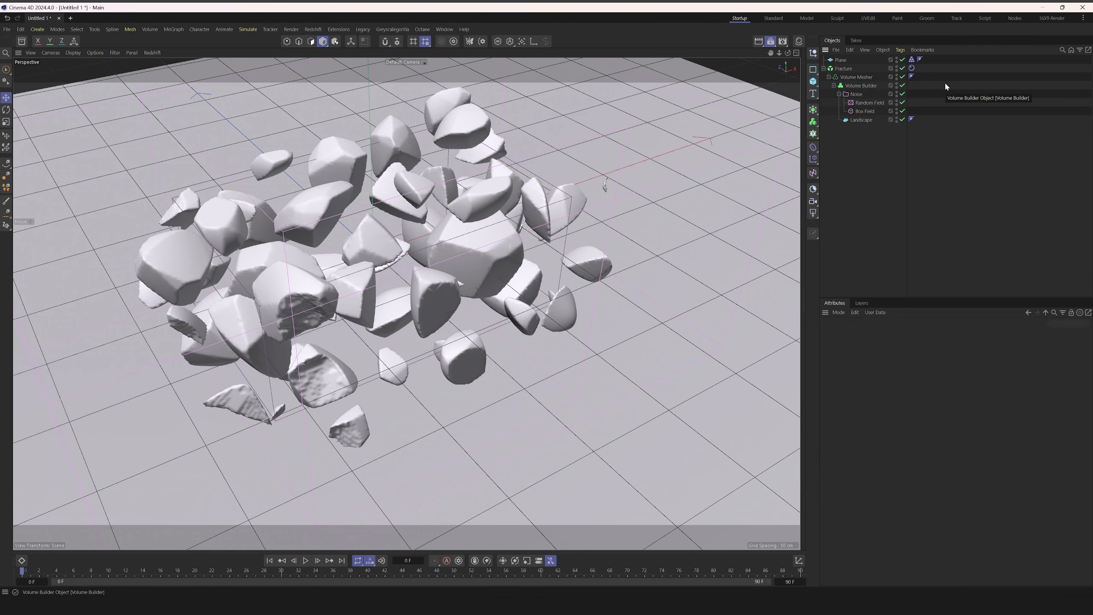
Step: In the Volume Builder's Noise group, set the Random Field's blending to Normal and lower its opacity to 9.1%
click(878, 69)
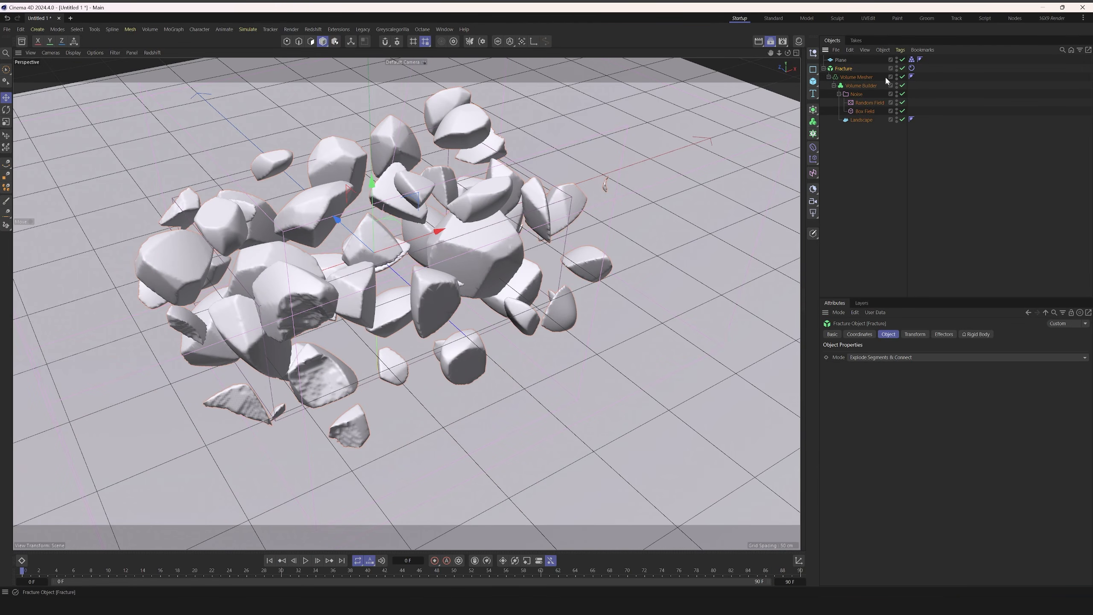
click(858, 86)
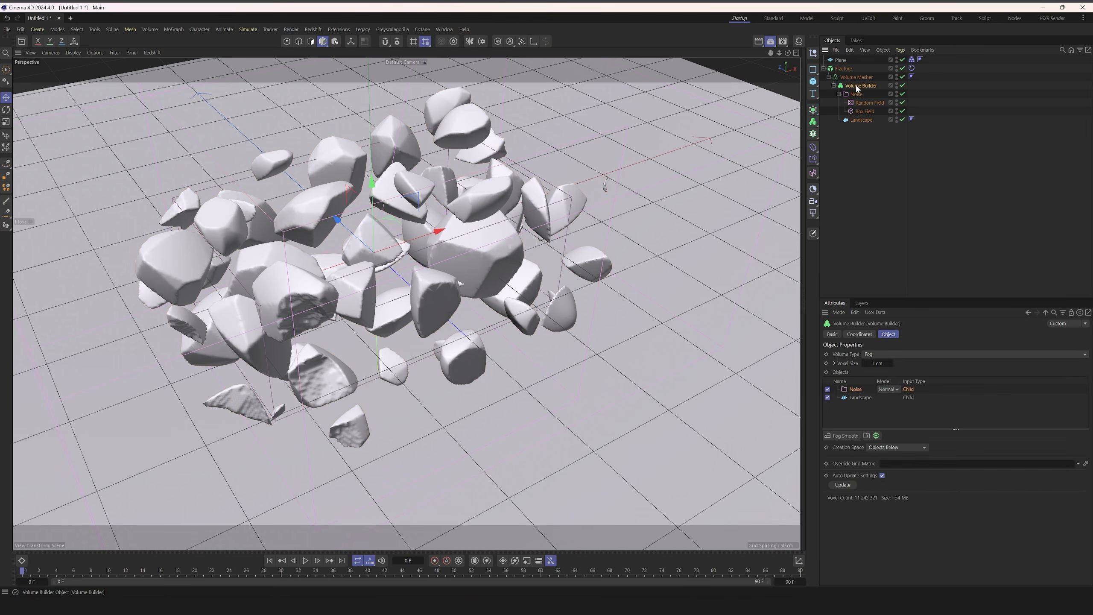
double_click(856, 389)
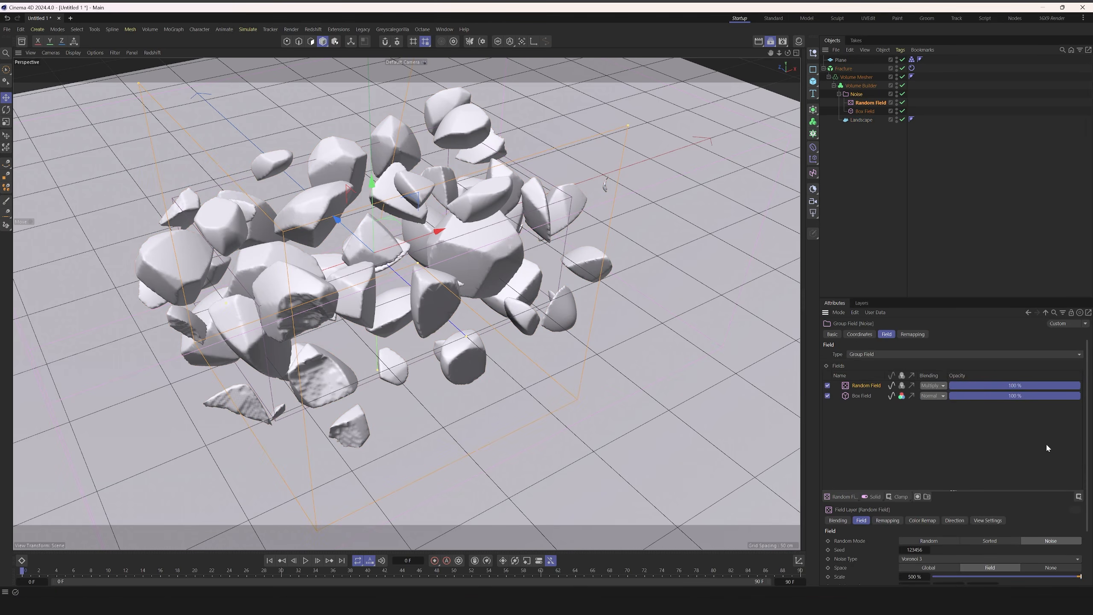
click(938, 384)
click(938, 409)
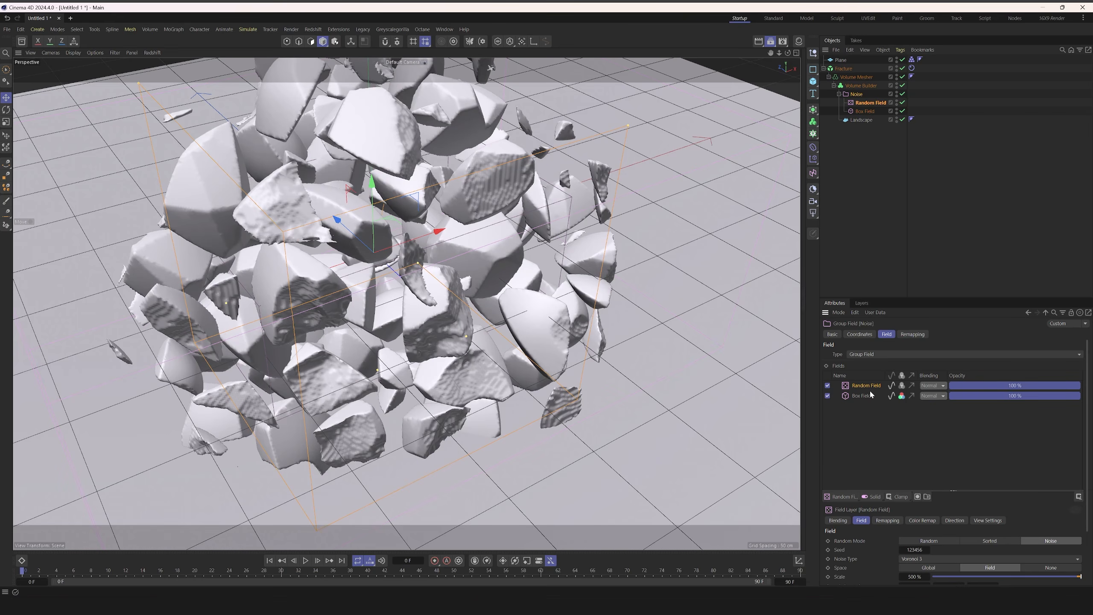
drag(966, 389, 968, 390)
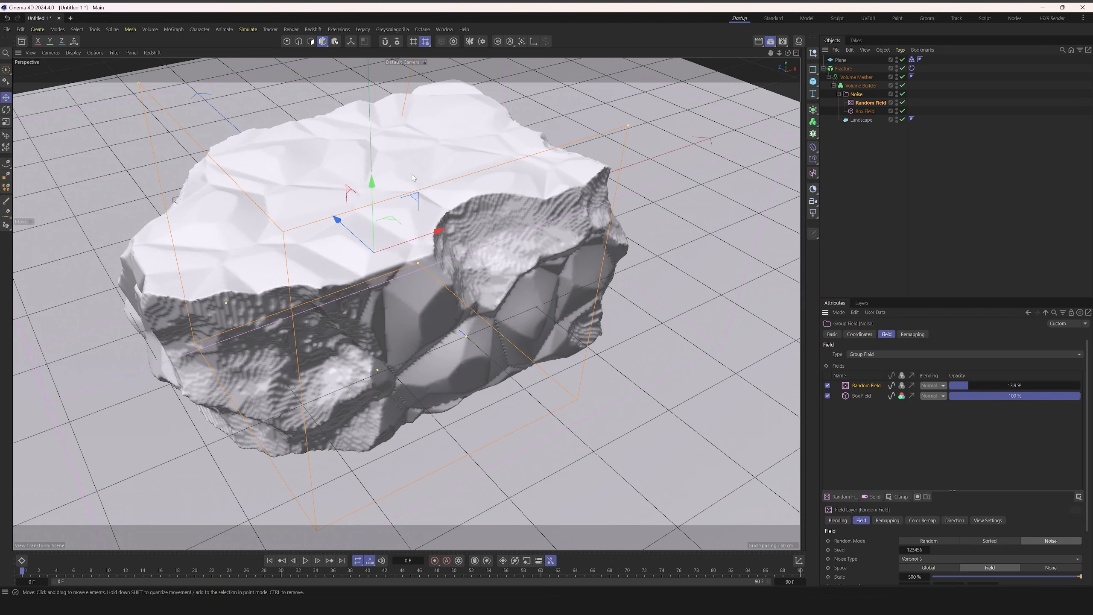
click(1013, 390)
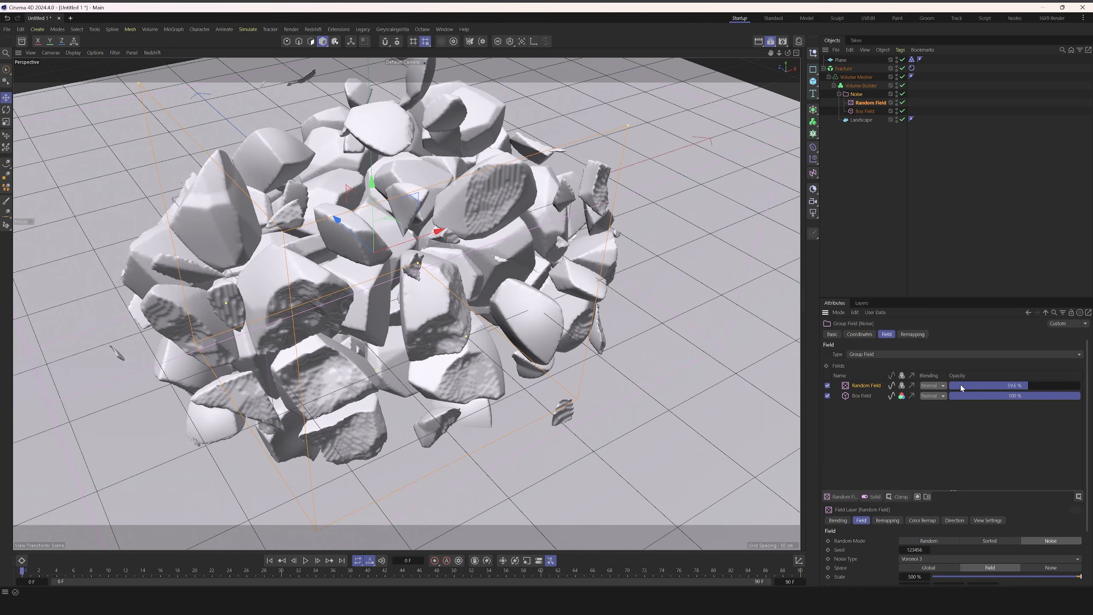
click(962, 385)
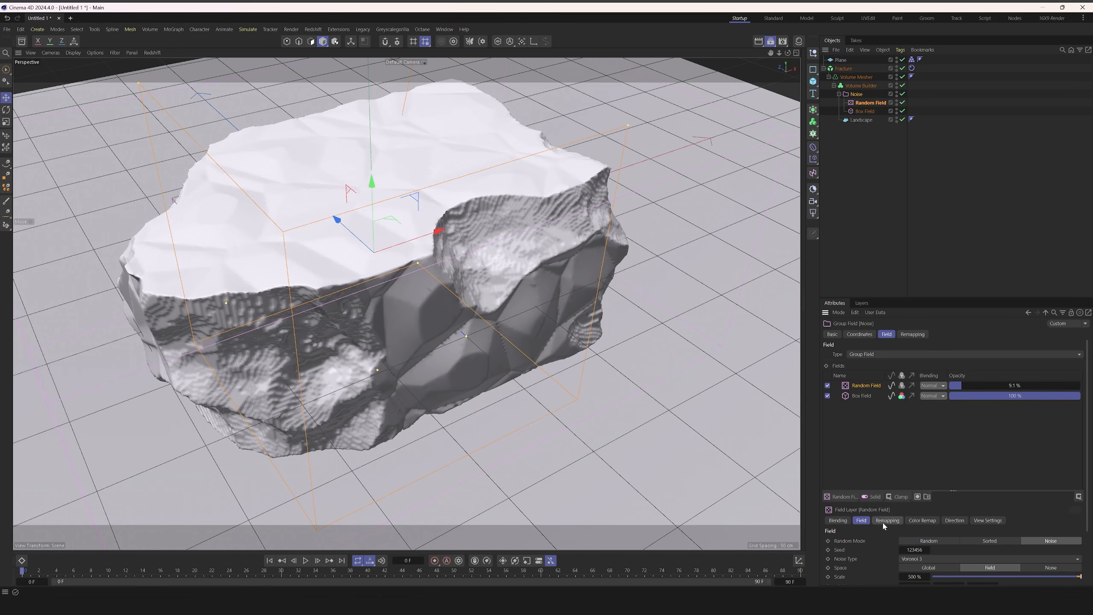
Step: Change the Random Field's noise type to Perlin
scroll(909, 576, down, 3)
click(919, 510)
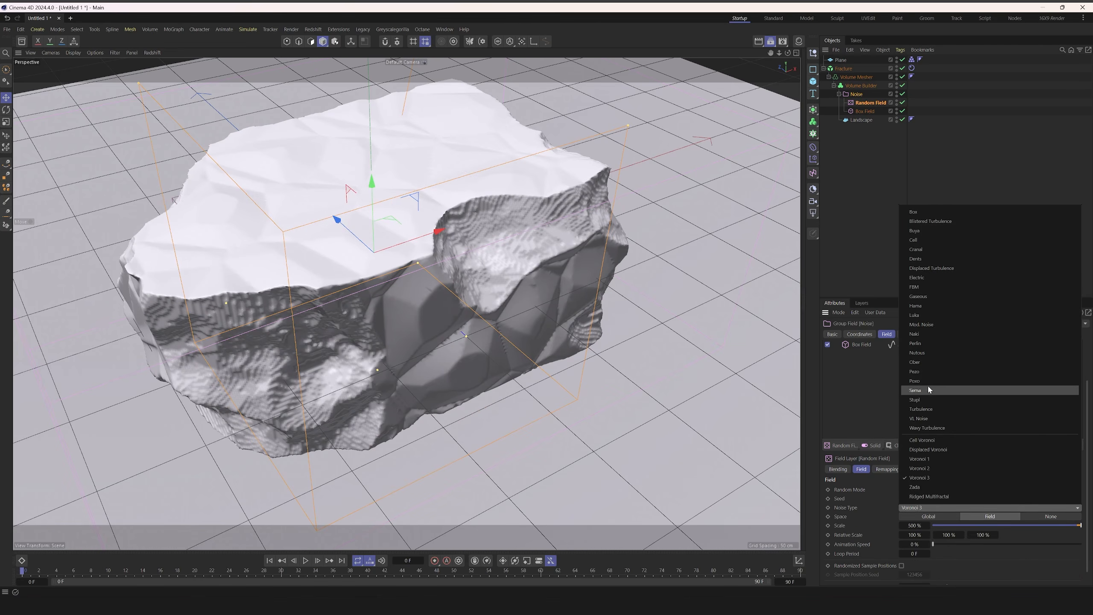
click(931, 345)
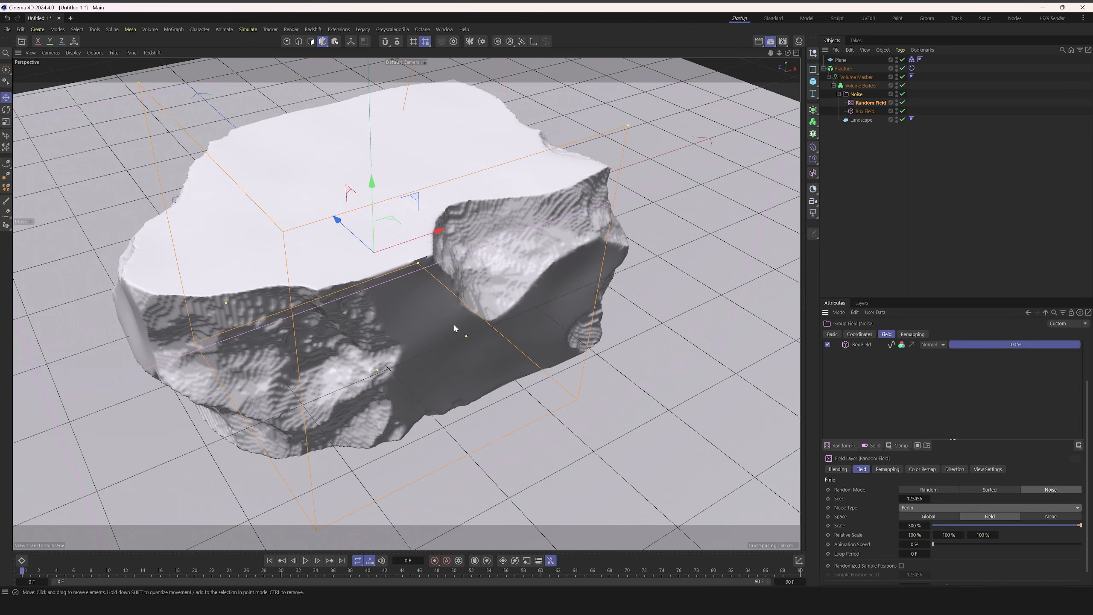
Step: Display the rock's shading with wireframe lines and raise the Random Field's opacity to 18.1%
key(n)
key(b)
alt+drag(452, 340, 409, 342)
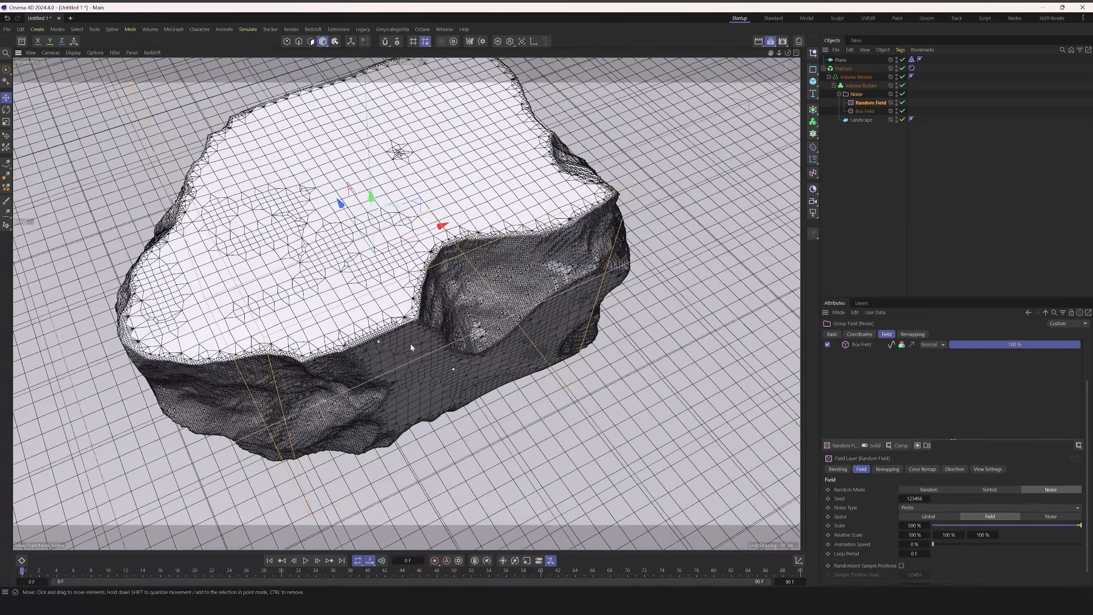
alt+drag(428, 401, 357, 200)
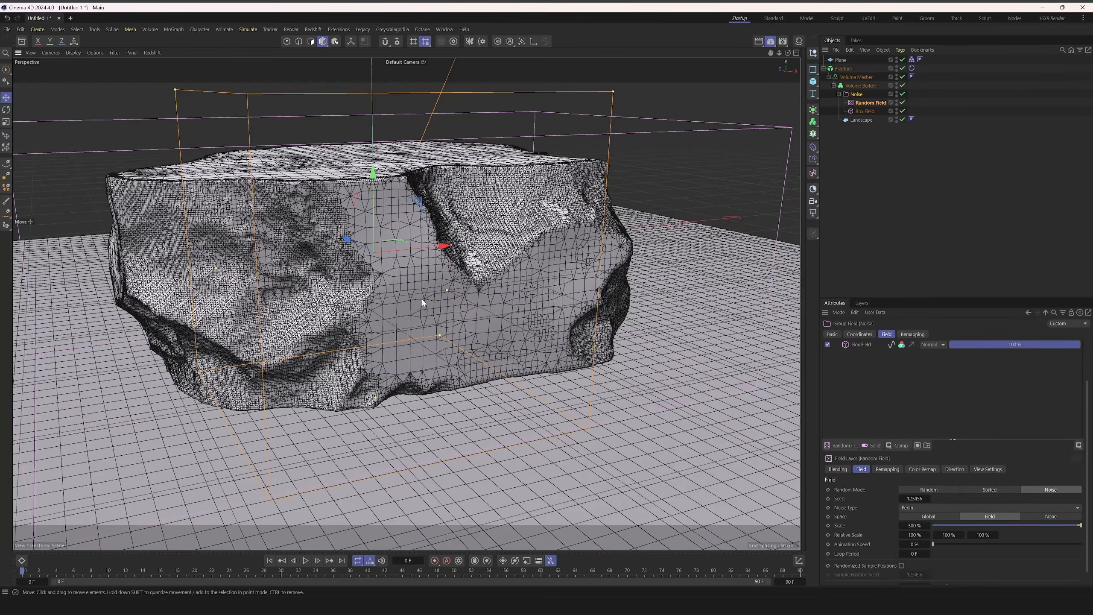
alt+drag(423, 303, 423, 285)
scroll(885, 389, up, 3)
click(974, 386)
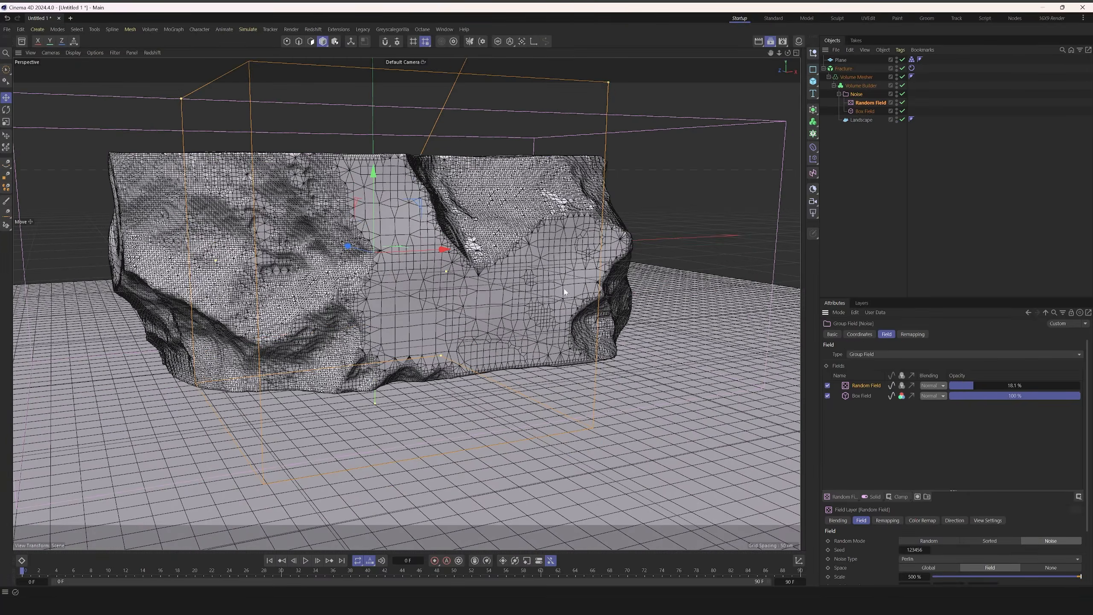
Step: Add a Redshift camera, look through it, set its focal length to 100 mm and frame the rock
alt+drag(481, 297, 399, 299)
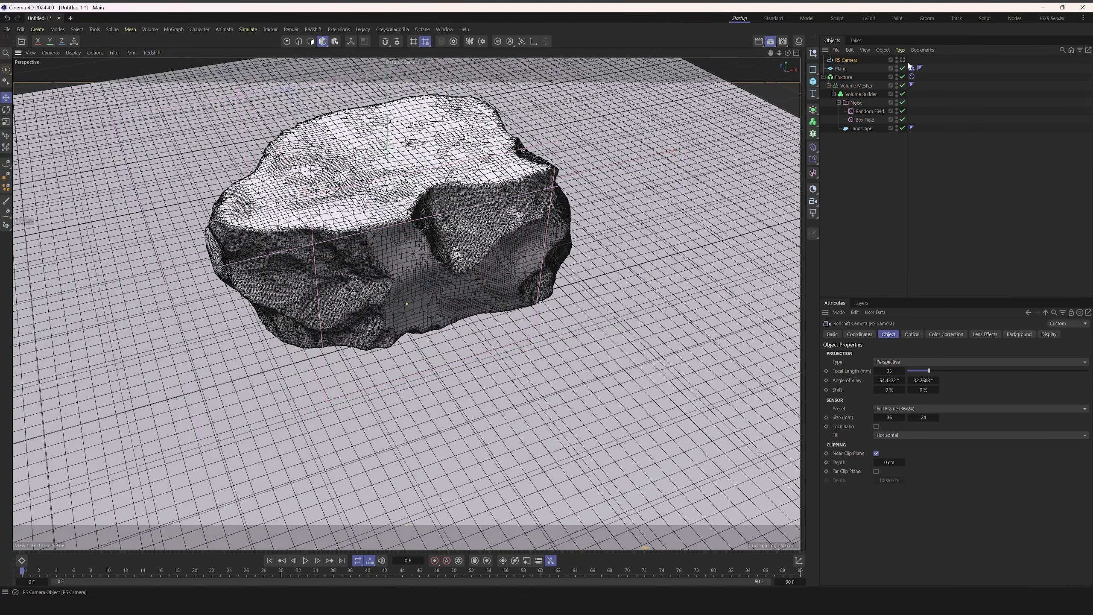
click(903, 60)
click(889, 371)
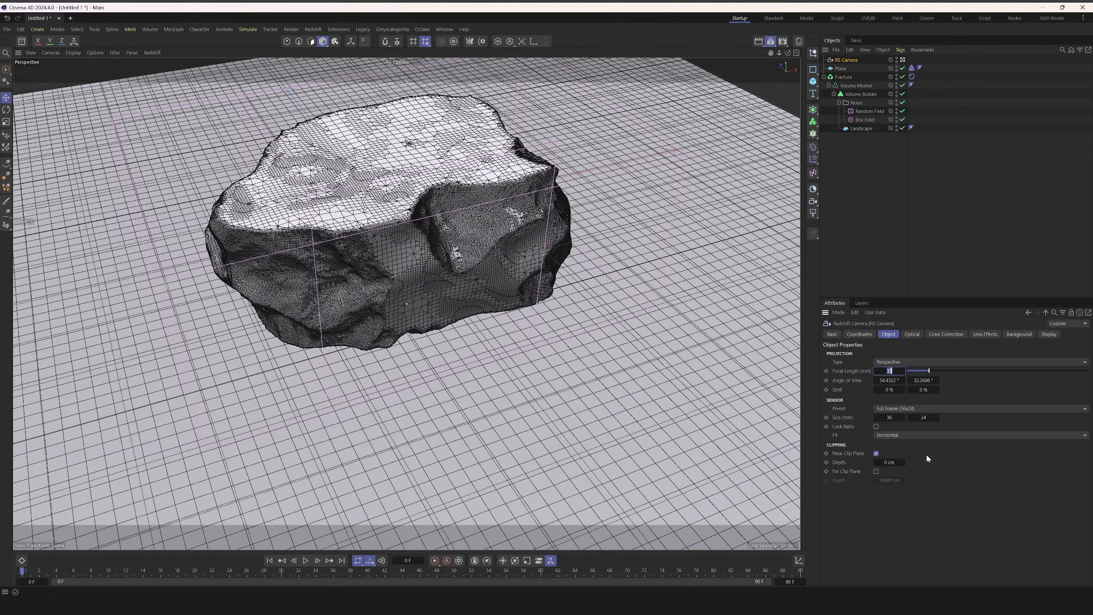
text(100)
key(Return)
click(513, 281)
alt+right_drag(519, 280, 407, 304)
alt+middle_drag(406, 303, 378, 418)
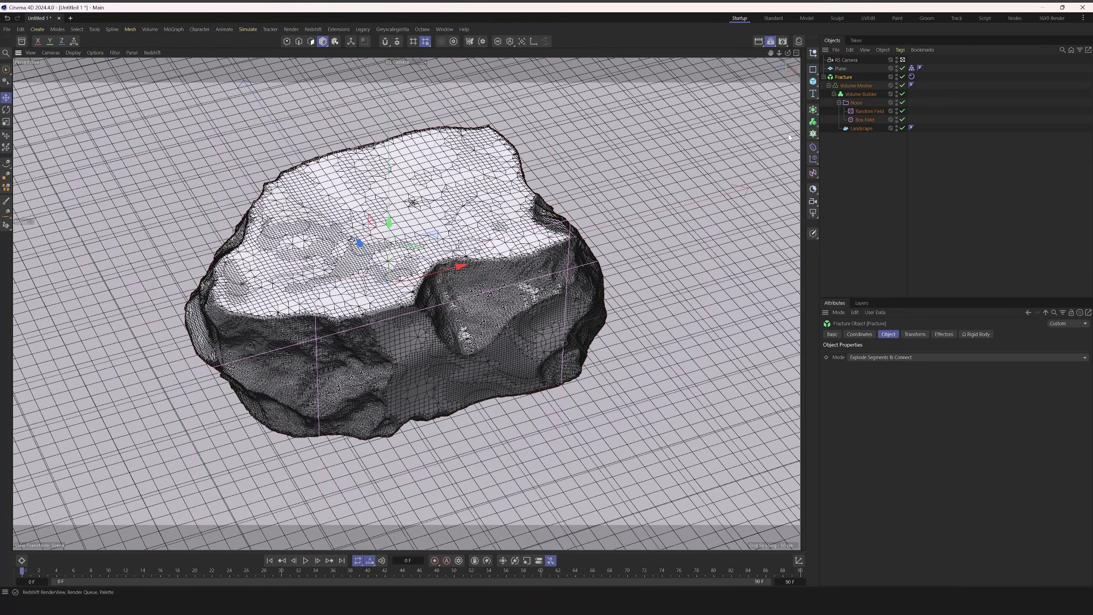
Step: Open the Redshift RenderView beside the viewport and add a Redshift area light
click(801, 92)
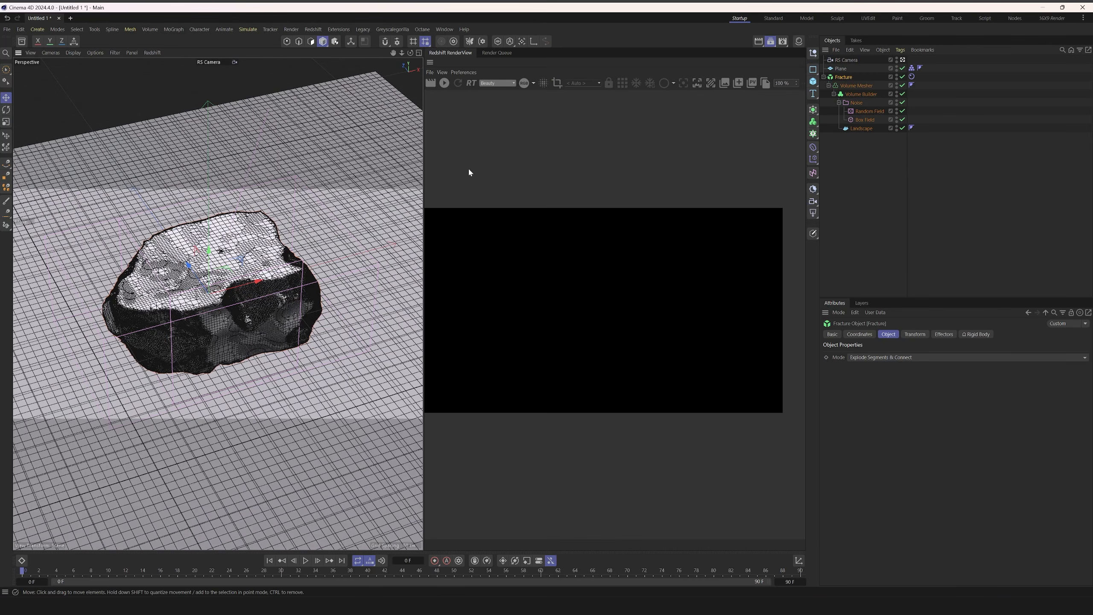
click(813, 213)
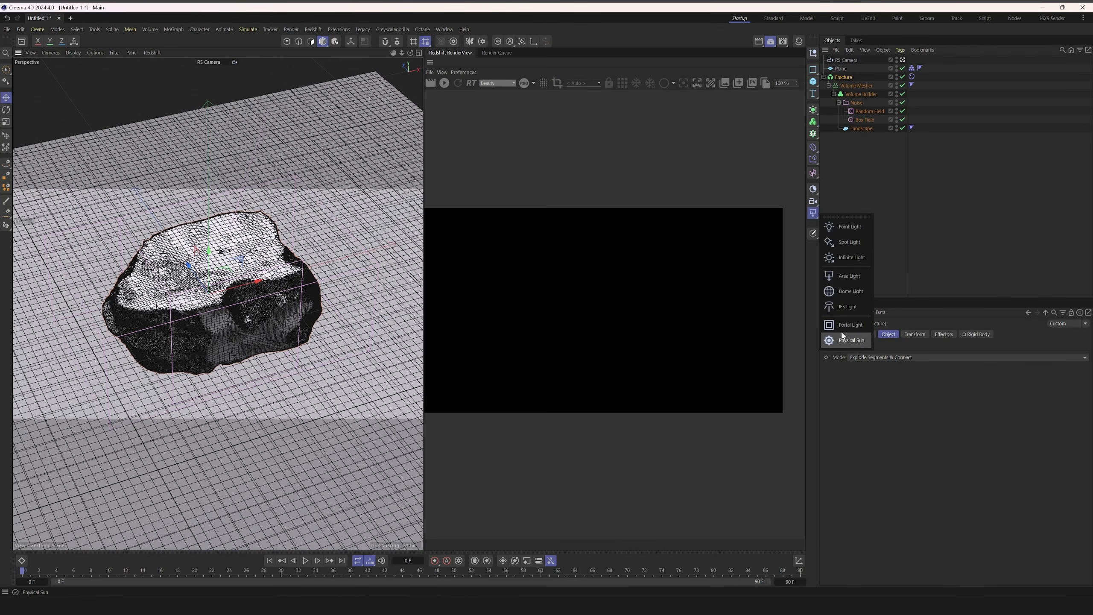
click(846, 277)
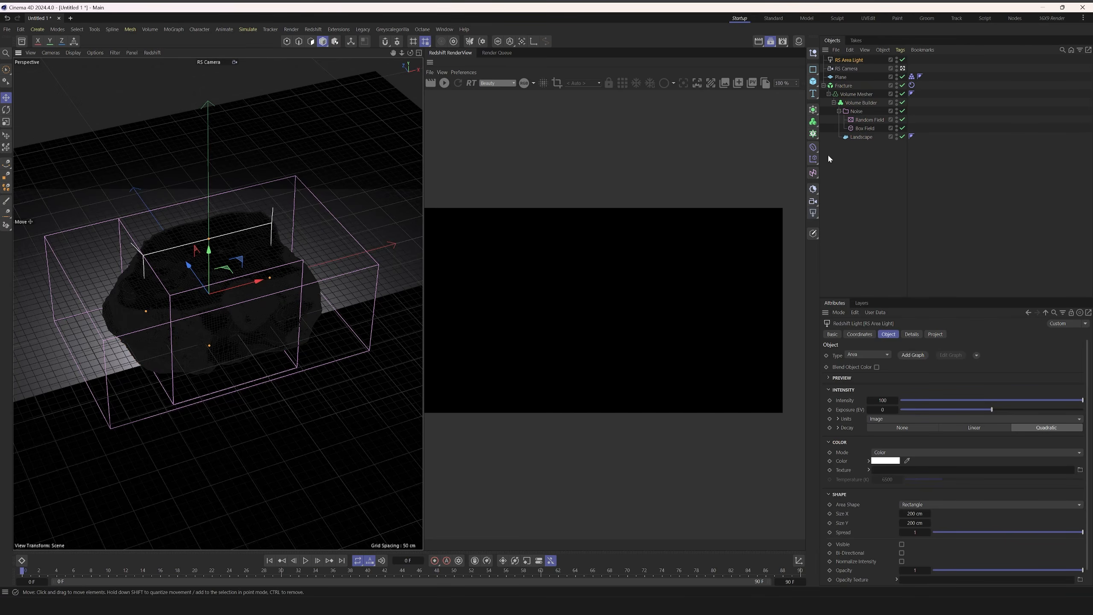
Step: Add a Target tag to the area light with the Volume Mesher as its target object
right_click(855, 63)
mouse_move(906, 81)
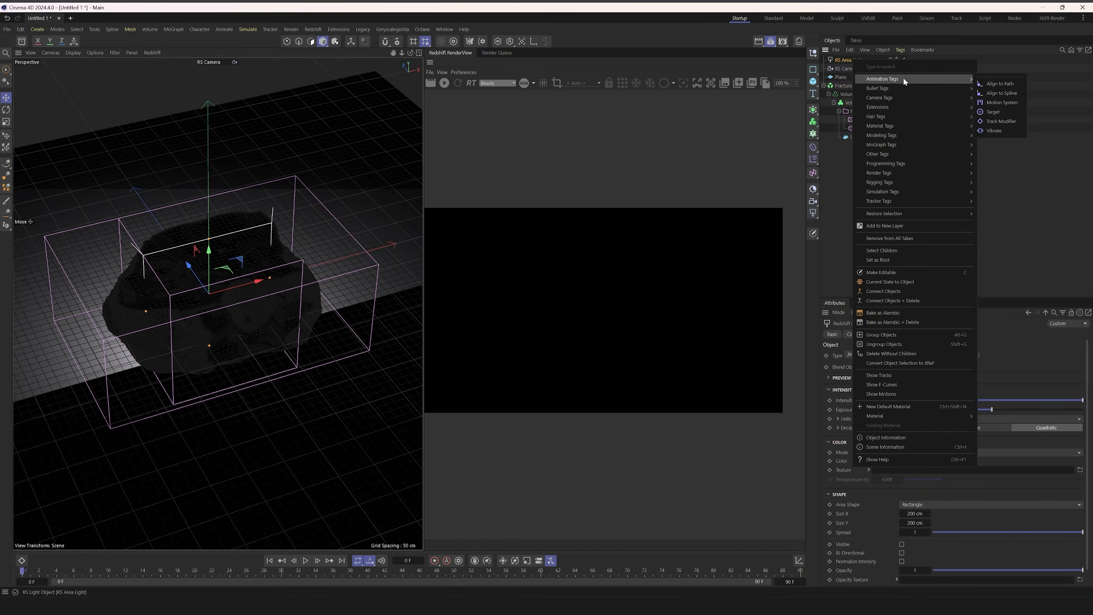
click(998, 113)
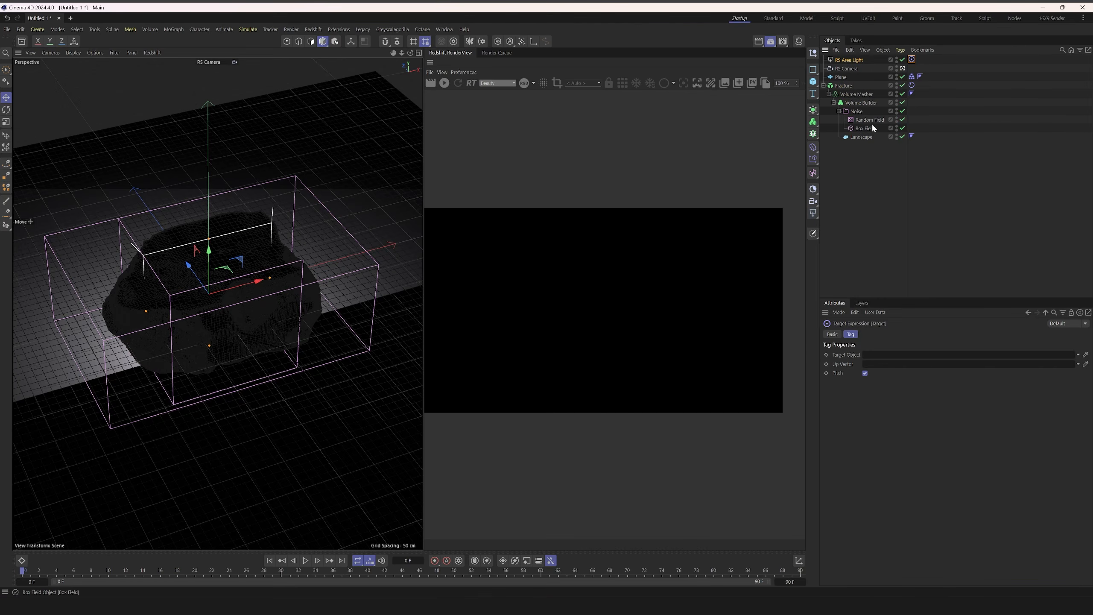
drag(843, 98, 890, 355)
Step: Move the area light out to one side of the rock, raise it and enlarge it to about 370 × 330 cm
drag(253, 295, 76, 409)
drag(34, 283, 32, 252)
middle_click(101, 201)
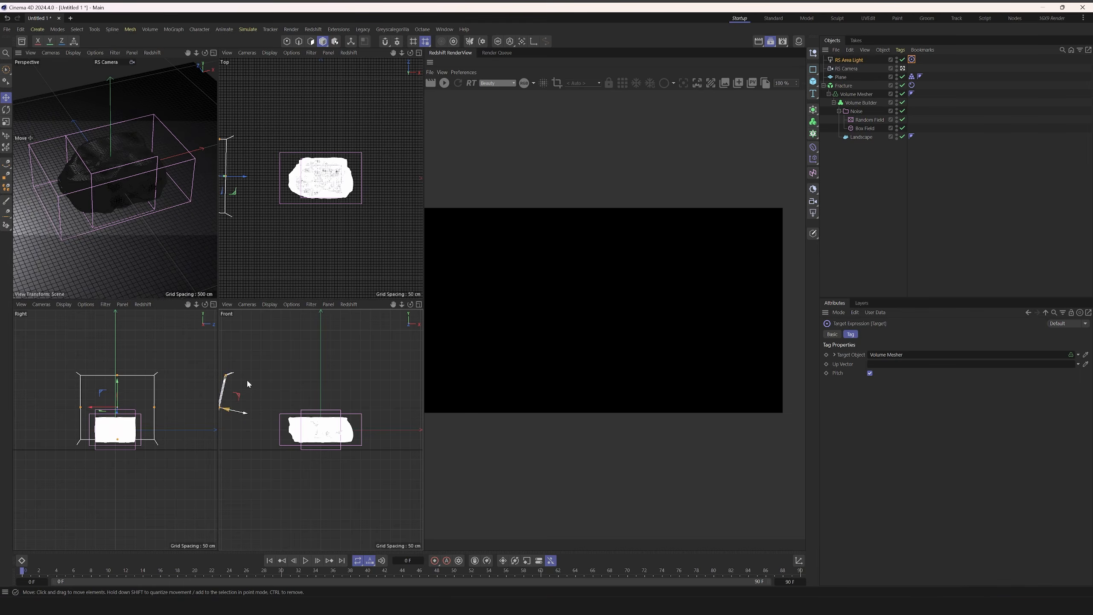
middle_click(133, 149)
Step: Set the area light's intensity to 20 and its spread to 0.6
click(856, 60)
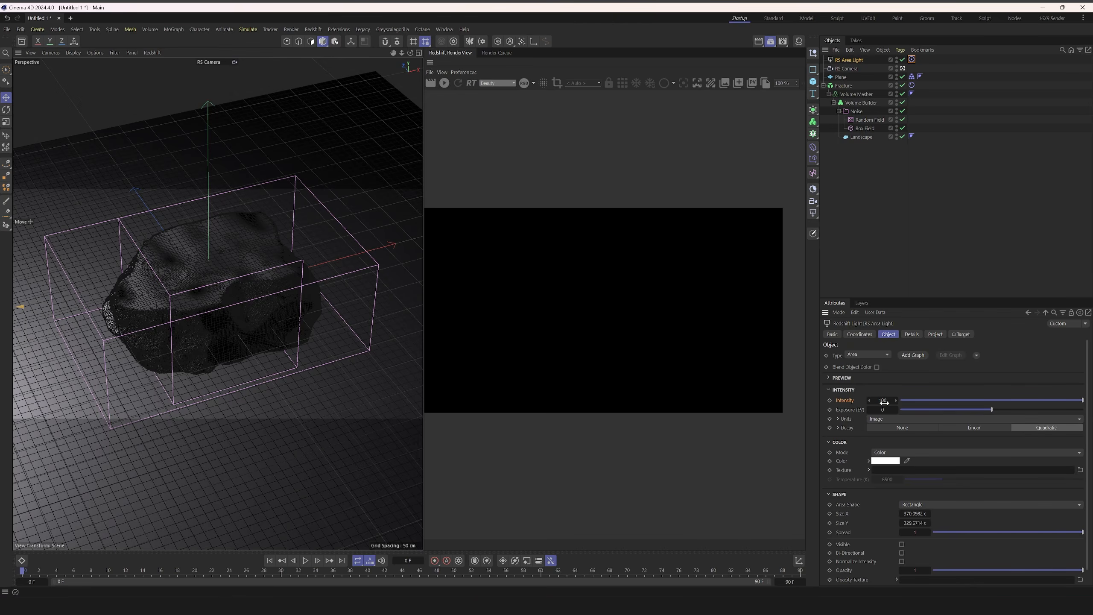
key(Return)
double_click(881, 401)
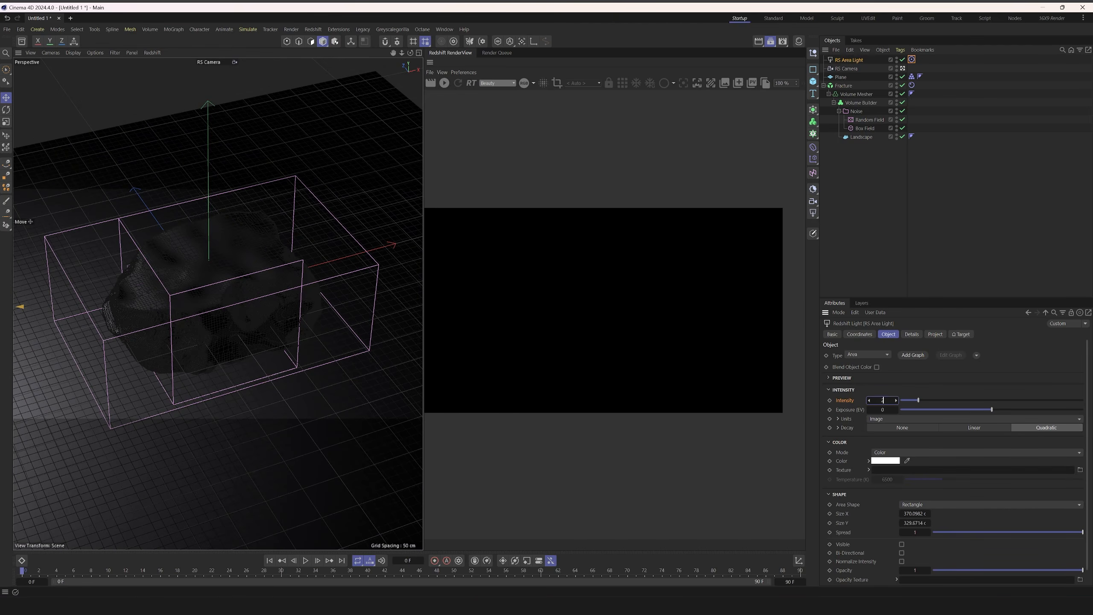
text(20)
key(Return)
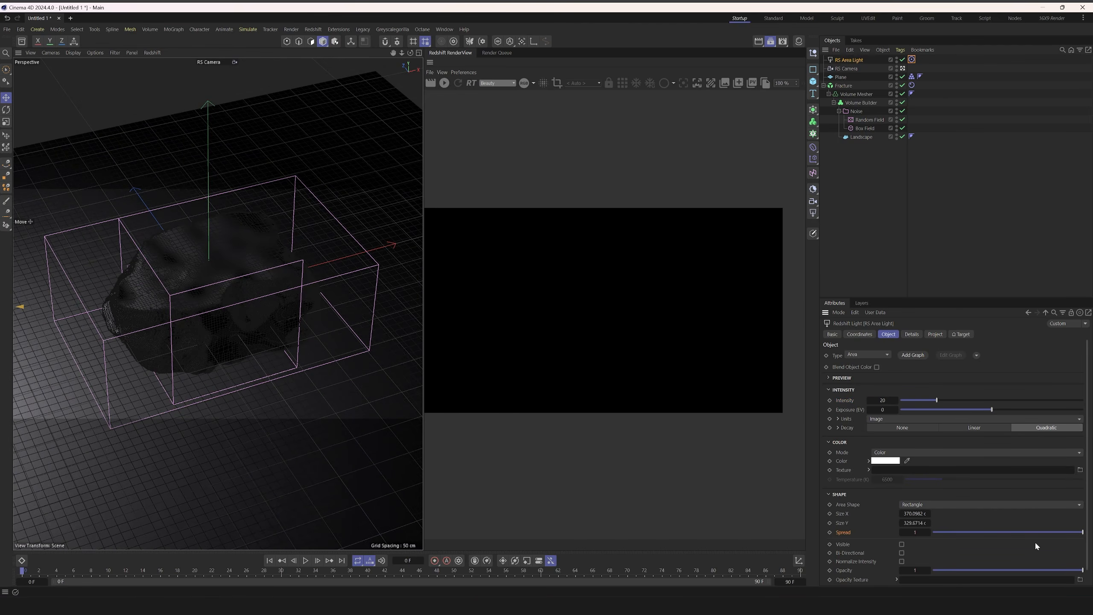
text(0.6)
key(Return)
Step: Start the interactive Redshift render and scale its image with Fit Window
click(445, 86)
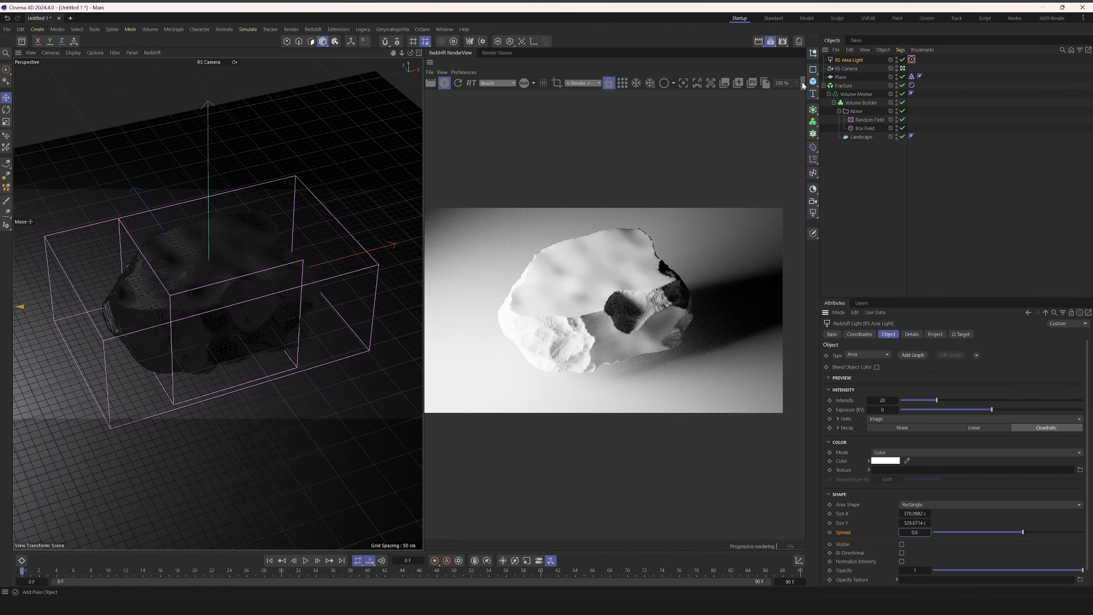
click(803, 84)
click(461, 98)
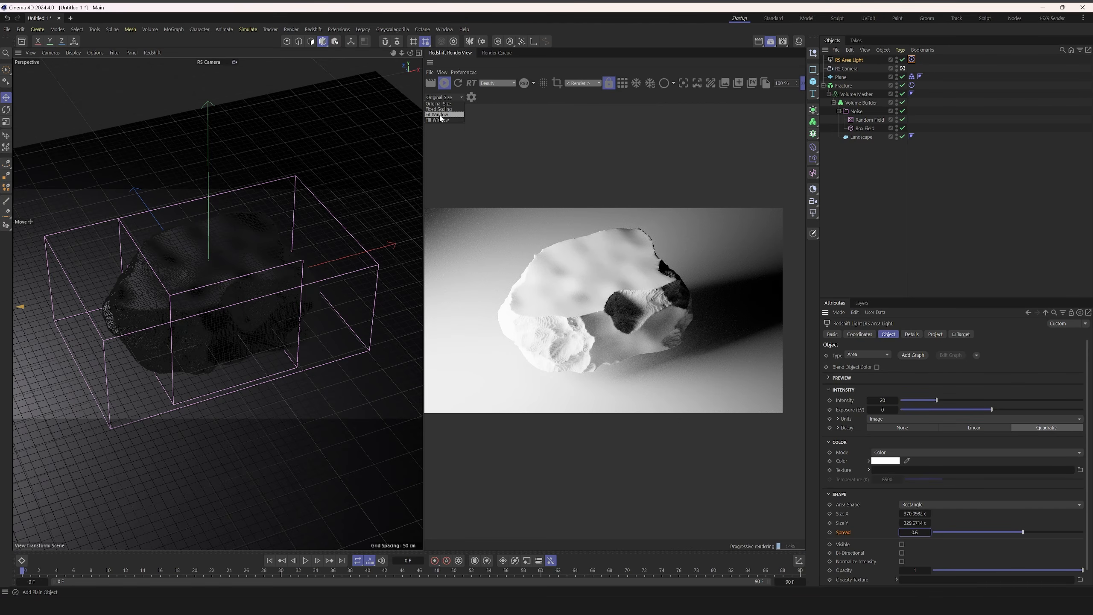
click(440, 115)
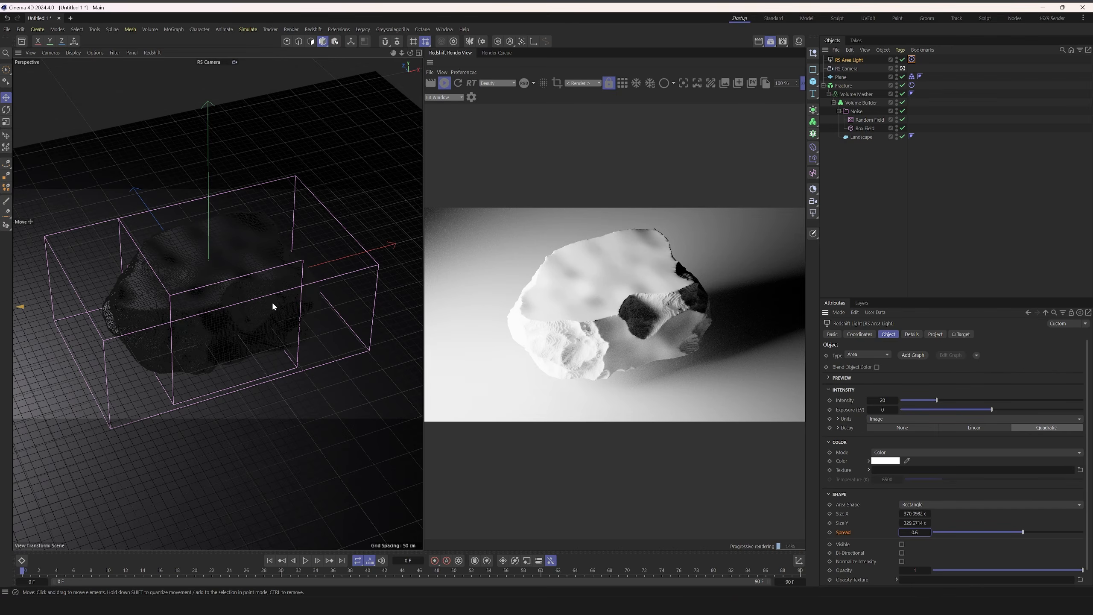
Step: Set the render output resolution to 1200 × 1200 pixels
scroll(272, 305, up, 2)
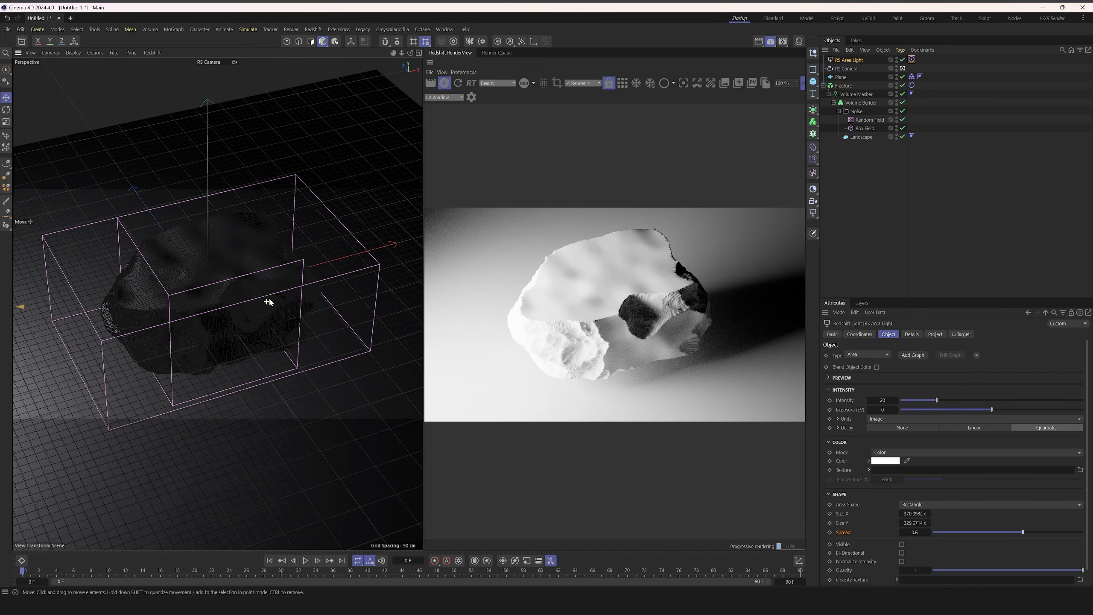
click(783, 43)
click(835, 79)
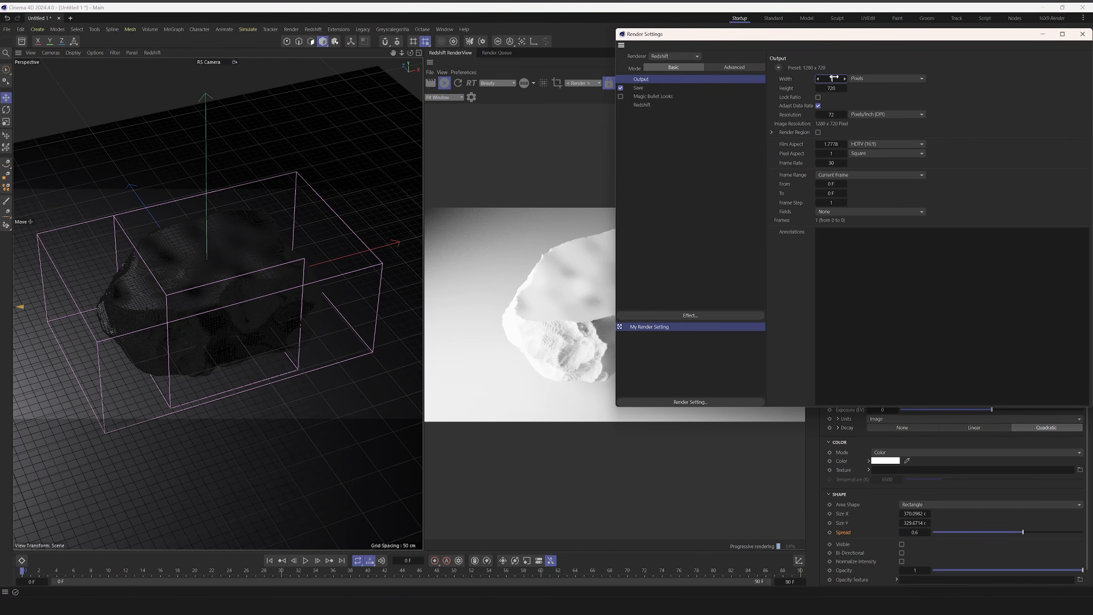
text(1200)
click(837, 89)
text(1200)
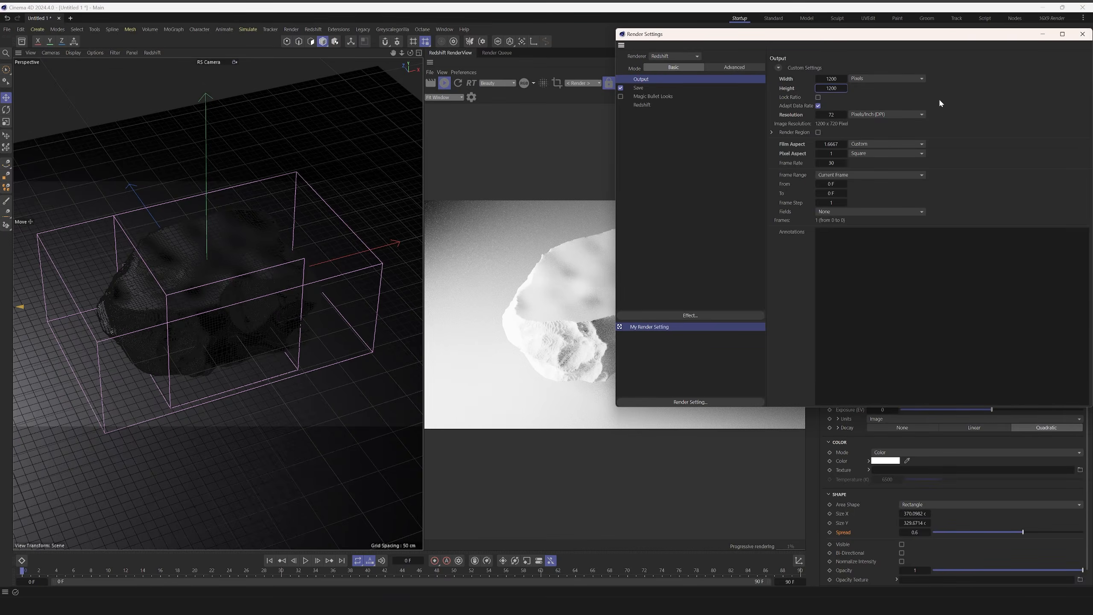
key(Return)
click(1083, 34)
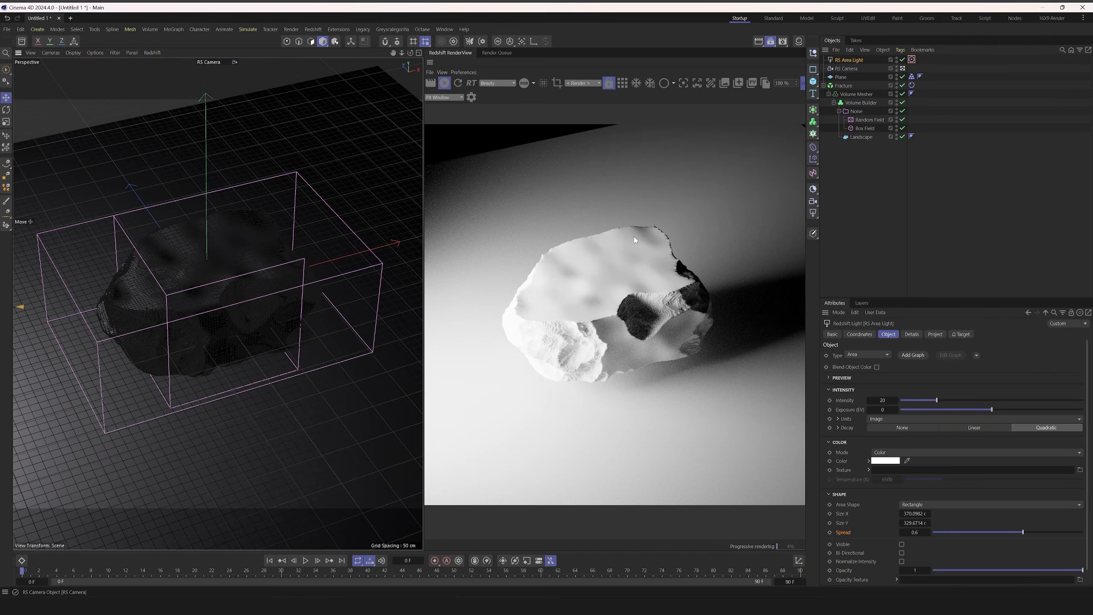
Step: Reframe the camera closer on the rock so it fills more of the square image
click(343, 233)
key(t)
drag(343, 389, 279, 400)
click(241, 332)
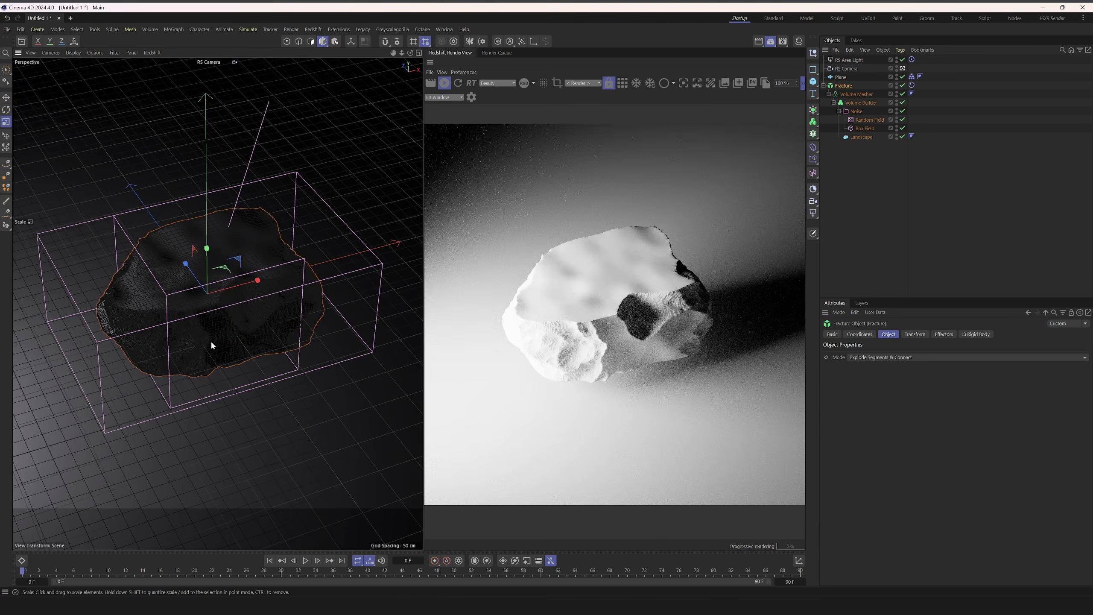
alt+right_drag(210, 341, 251, 332)
alt+middle_drag(252, 332, 259, 322)
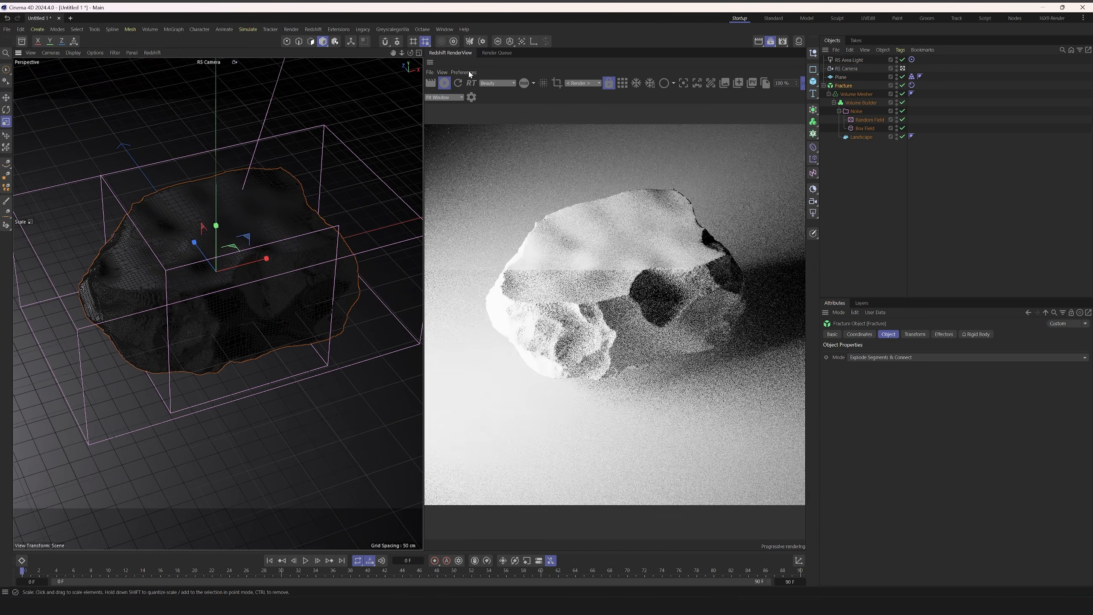
mouse_move(203, 311)
alt+mouse_down()
mouse_move(211, 318)
mouse_move(203, 320)
alt+mouse_up()
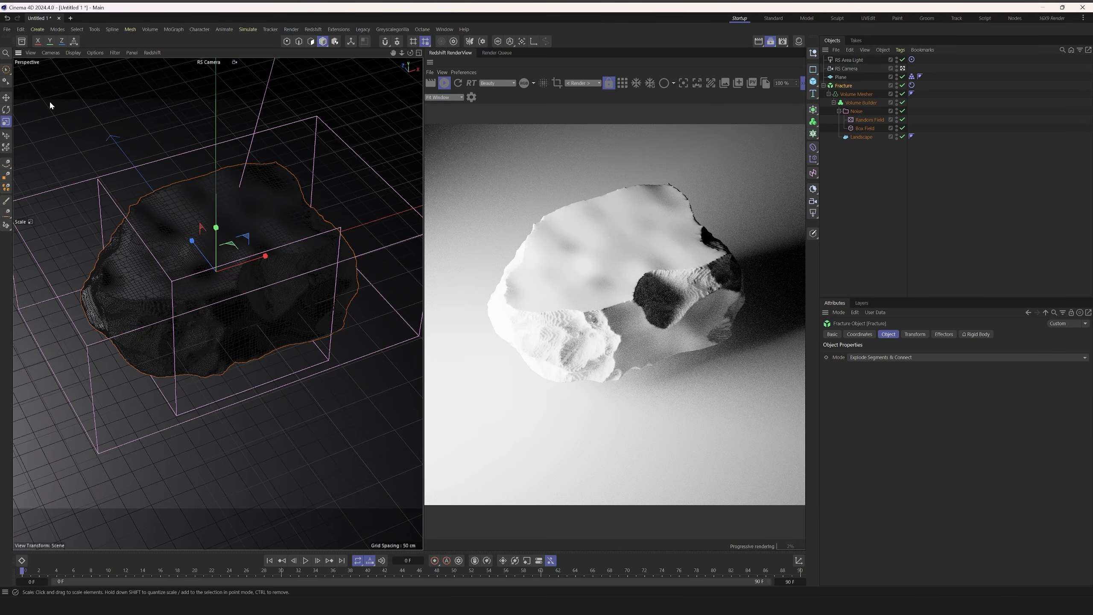
Step: Shift the area light towards the back of the rock in the top view and narrow it to about 143 cm
click(6, 98)
click(850, 60)
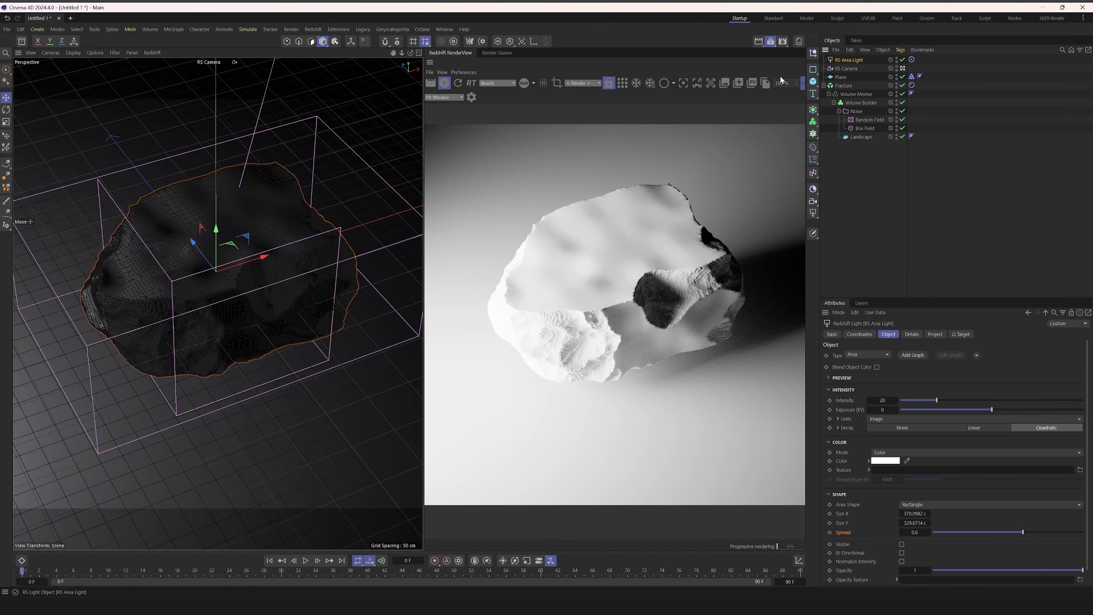
middle_click(166, 154)
mouse_move(236, 154)
mouse_down()
mouse_move(243, 122)
mouse_move(237, 138)
mouse_up()
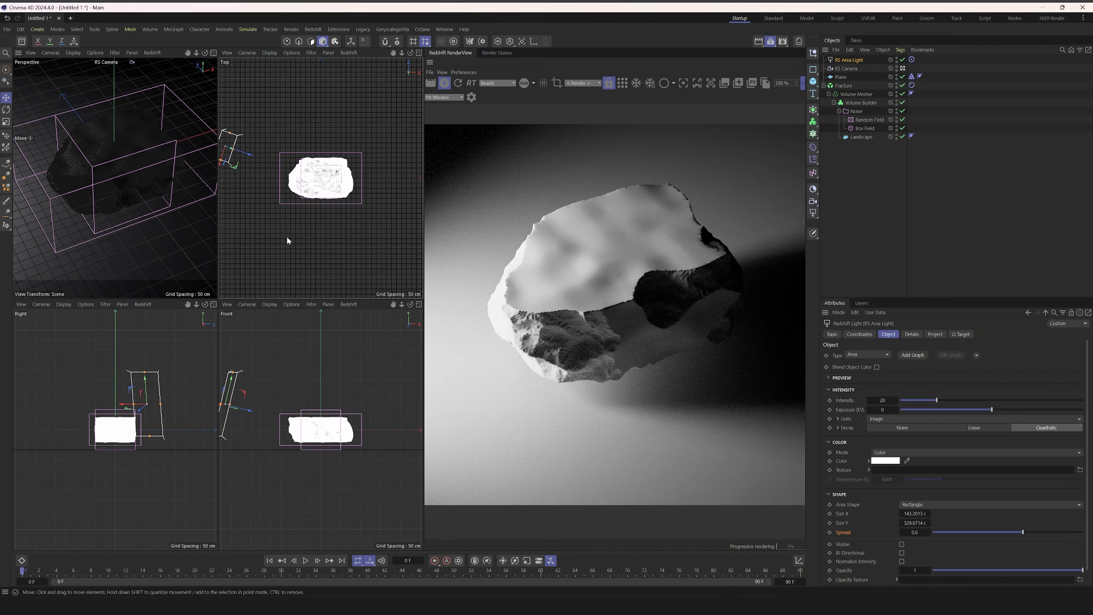
middle_click(196, 159)
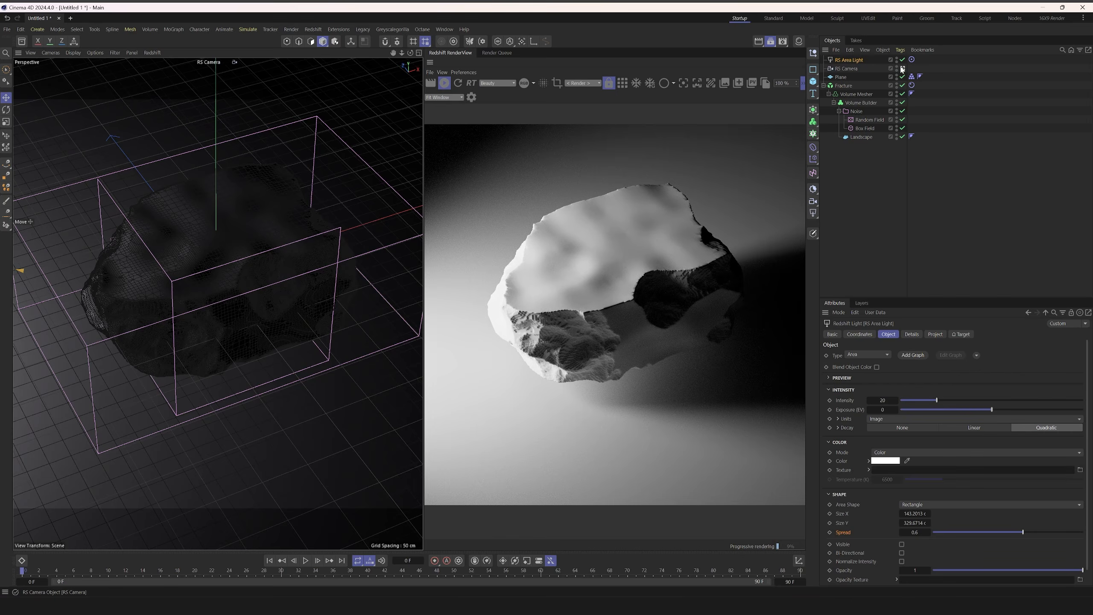
Step: Hide the area light in the editor only and stop the interactive render
click(896, 58)
click(897, 59)
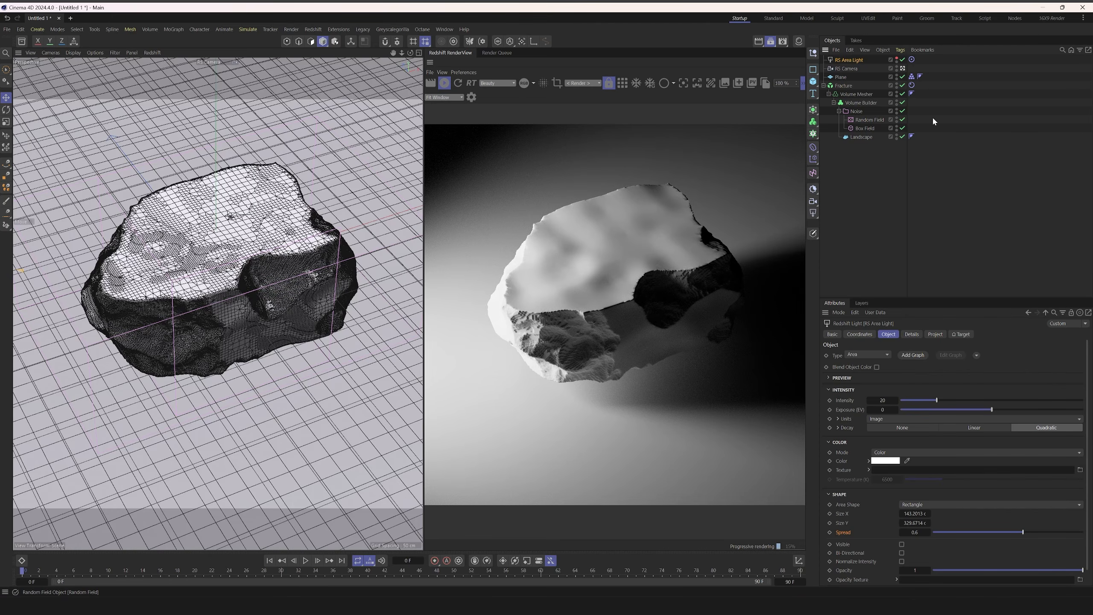
click(445, 83)
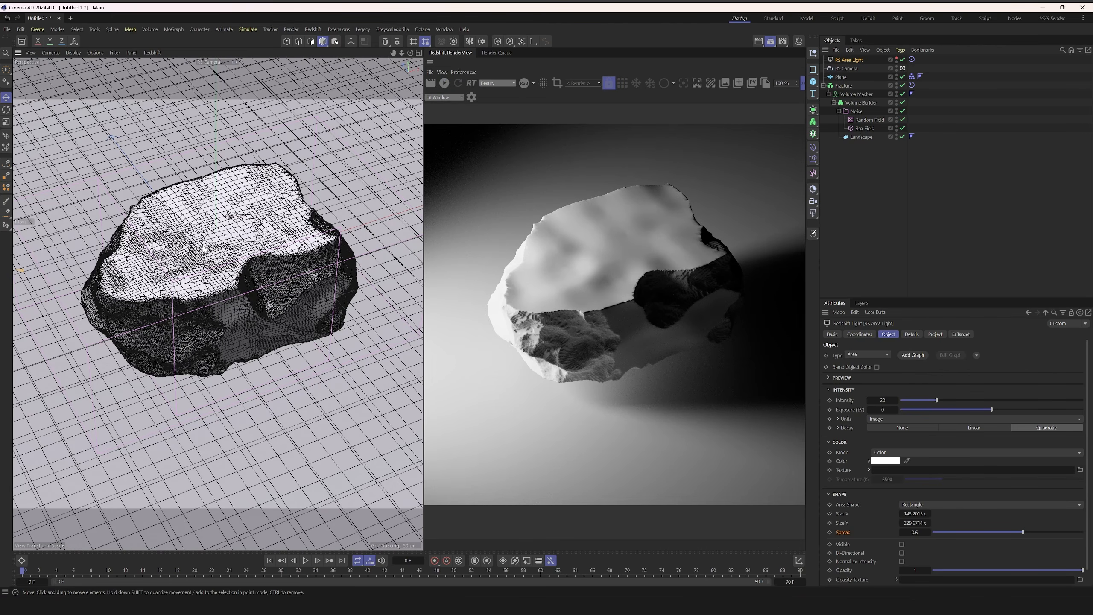
Step: Settle the Fracture rock down onto the floor plane with the Dynamic Place tool
click(842, 86)
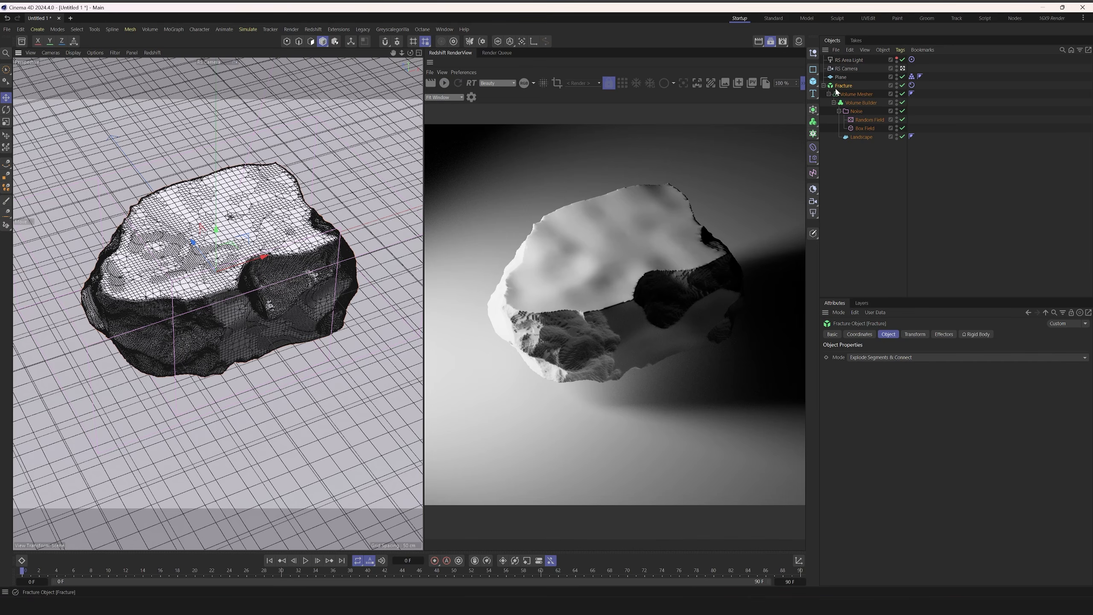
click(6, 148)
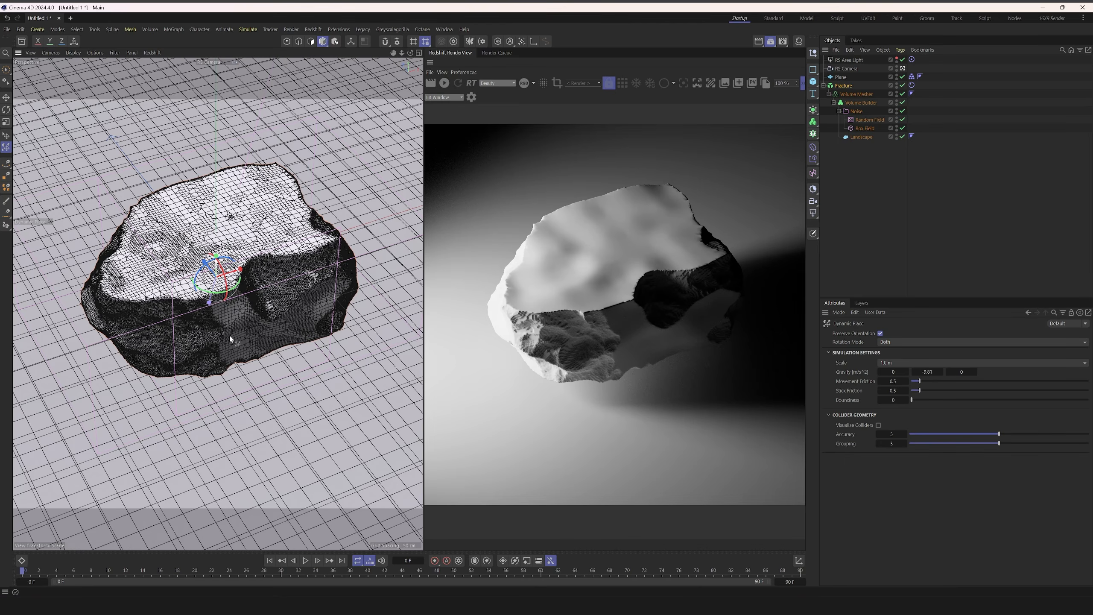
drag(230, 336, 219, 286)
drag(217, 367, 219, 374)
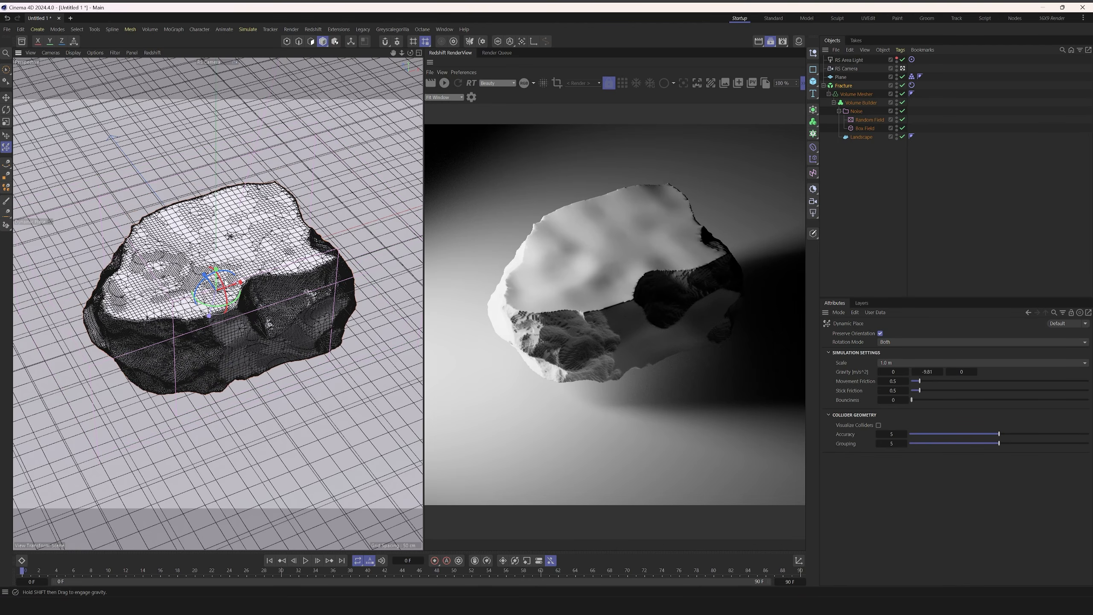
drag(217, 289, 215, 436)
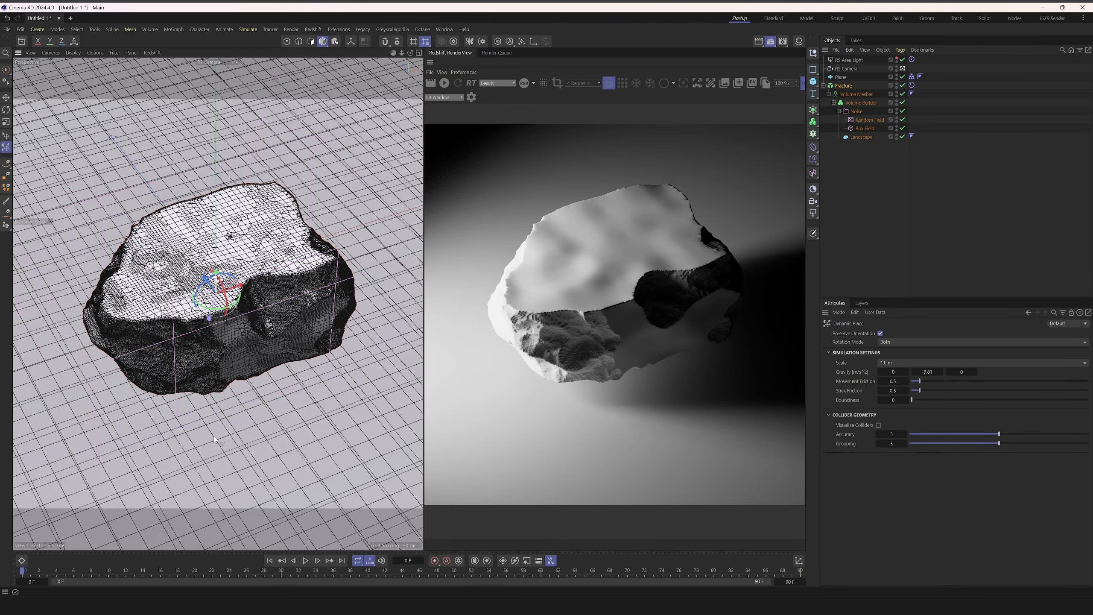
drag(212, 504, 209, 548)
drag(207, 591, 208, 605)
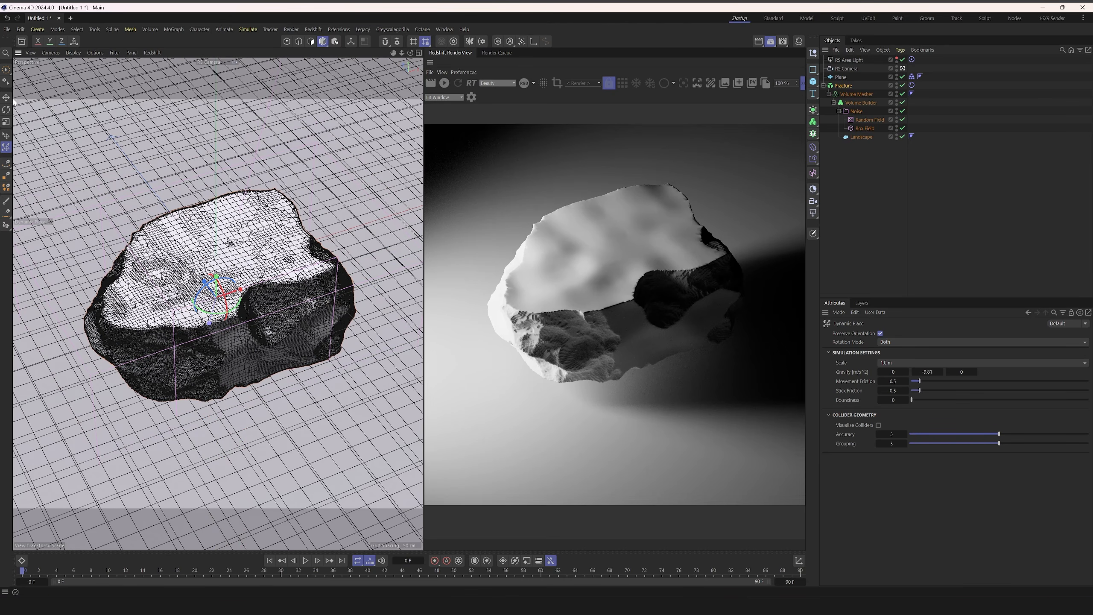
Step: Orbit the camera to a lower angle on the rock and restart the interactive render
click(6, 97)
alt+drag(225, 329, 229, 287)
click(445, 85)
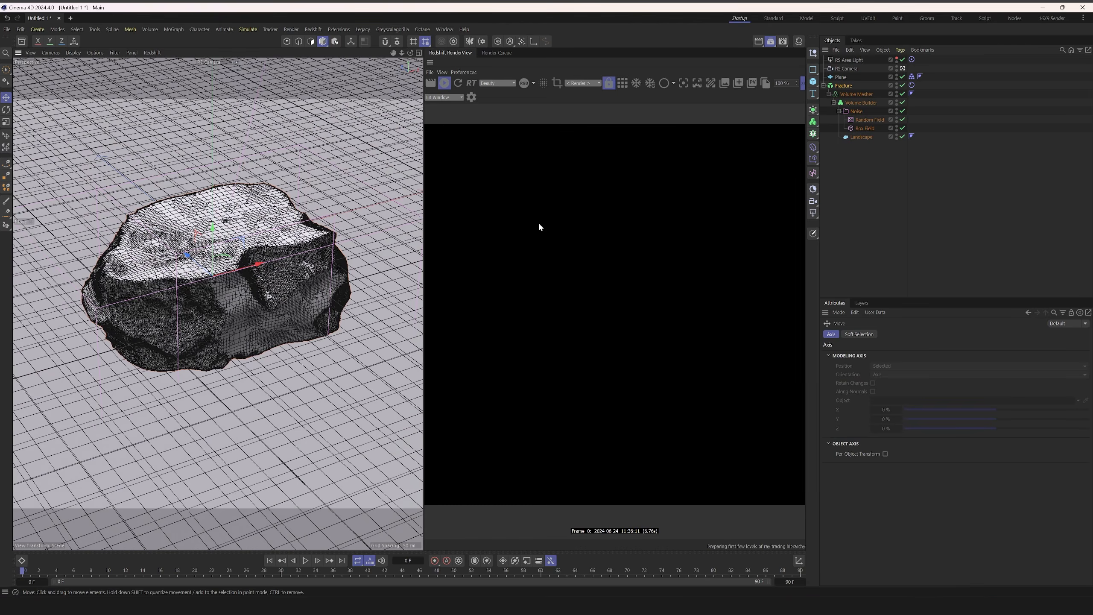
alt+drag(332, 295, 254, 288)
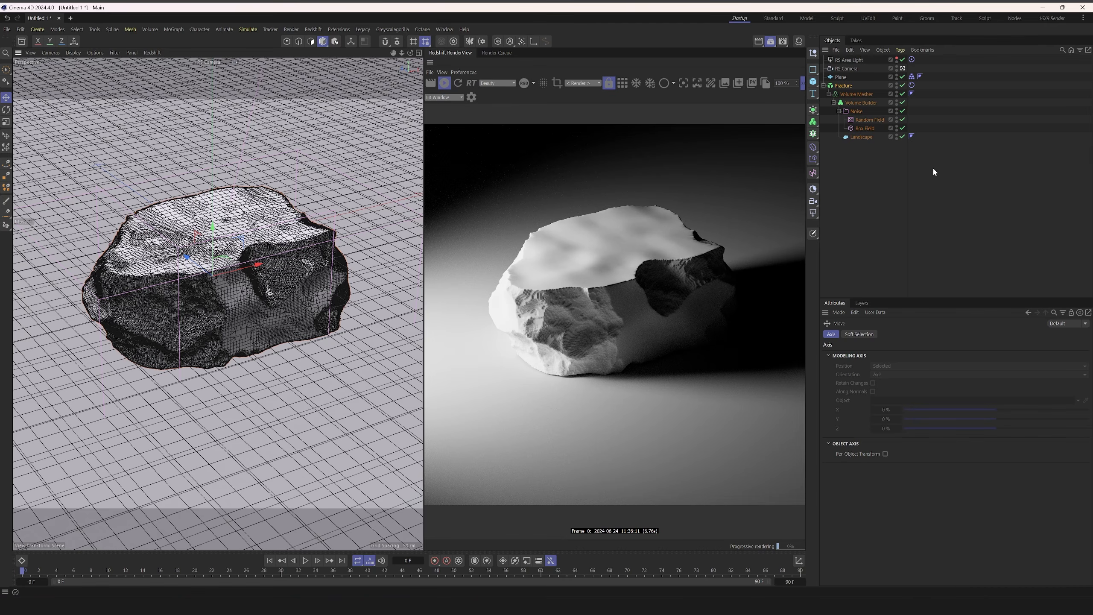
Step: Add a Fog Smooth filter above the Noise layer in the Volume Builder and restart the interactive render
click(954, 117)
click(863, 103)
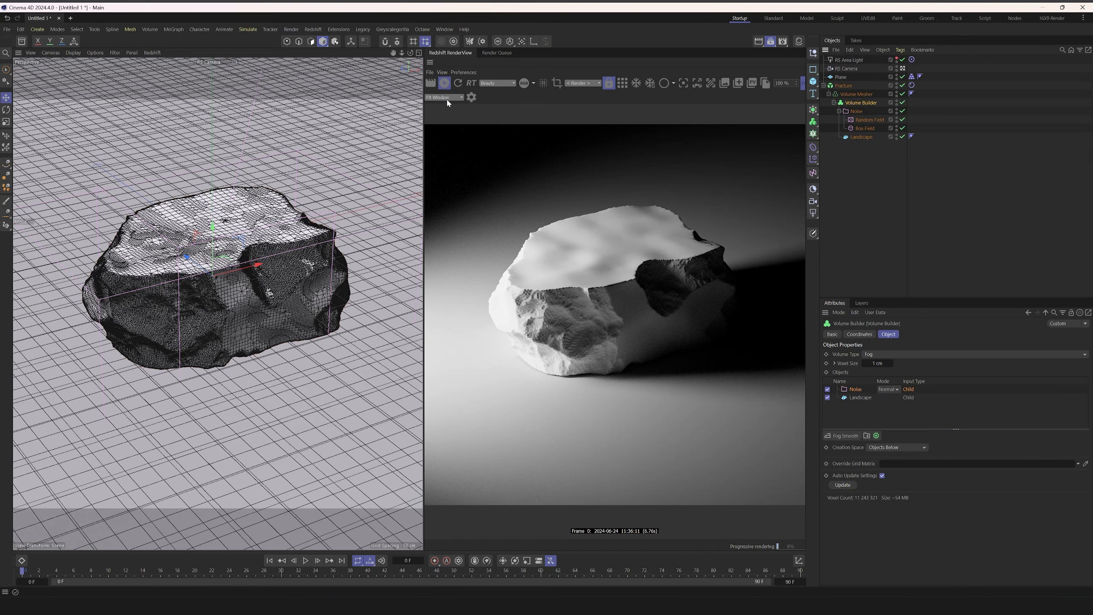
click(842, 436)
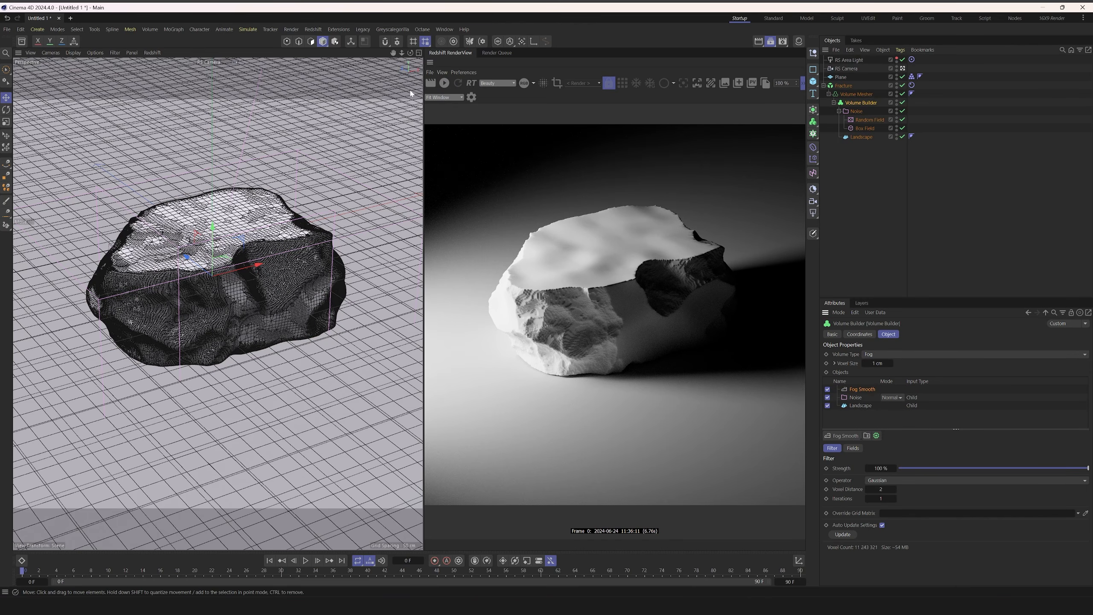
click(444, 83)
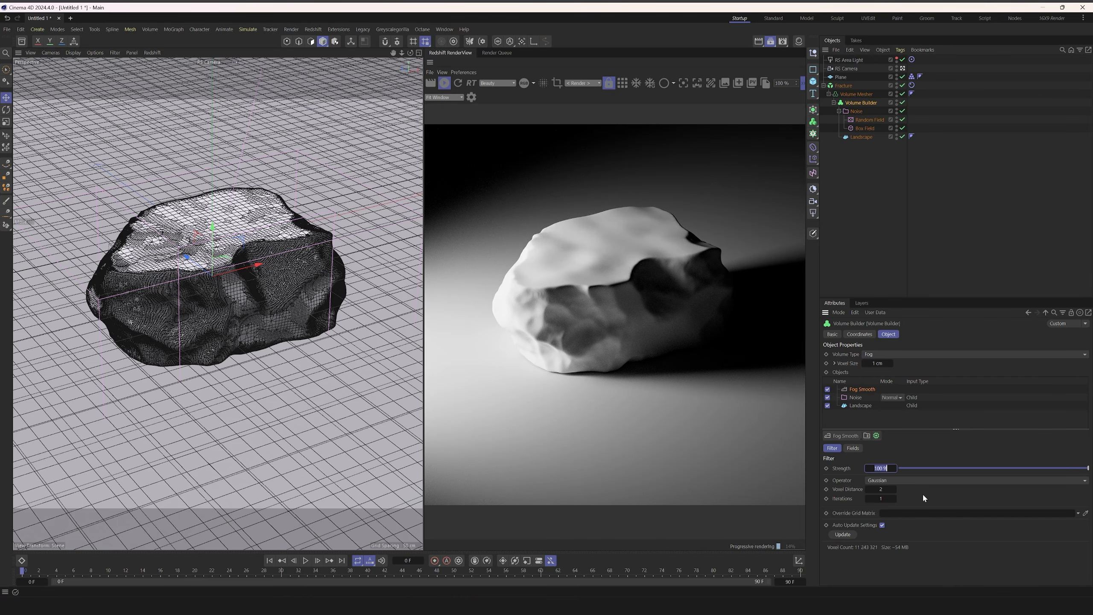
Step: Try a Fog Smooth strength of 20 % and settle on 10 %
text(20)
key(Return)
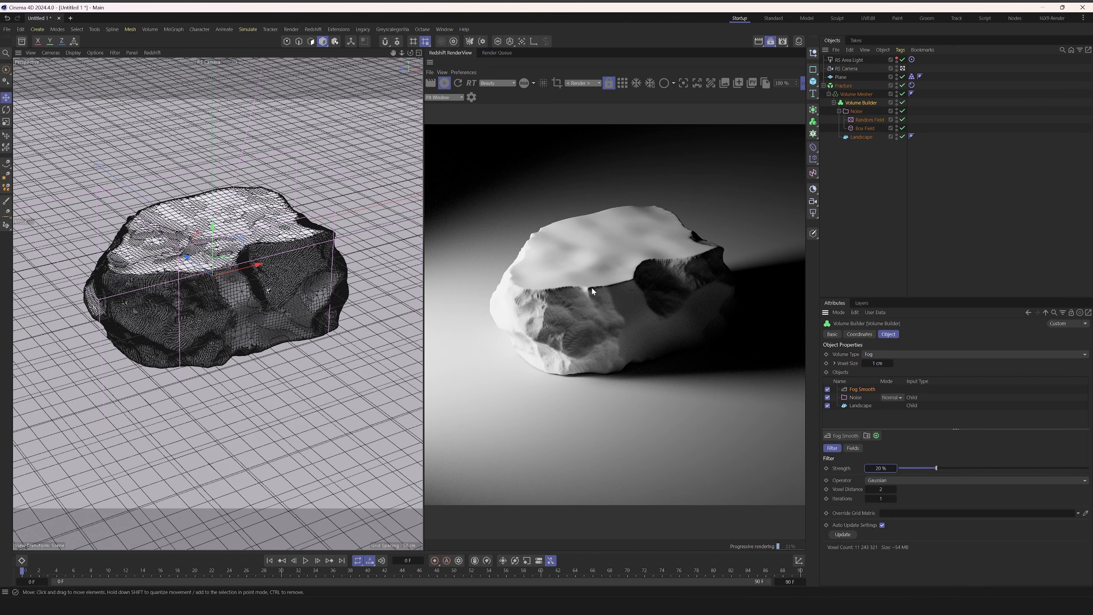
double_click(878, 469)
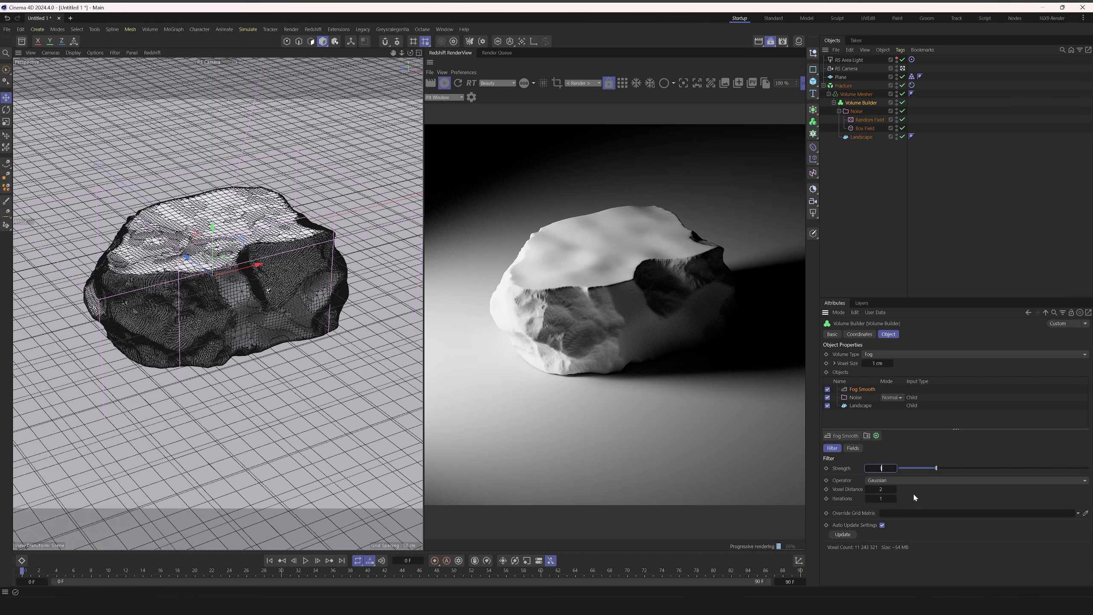
text(10)
key(Return)
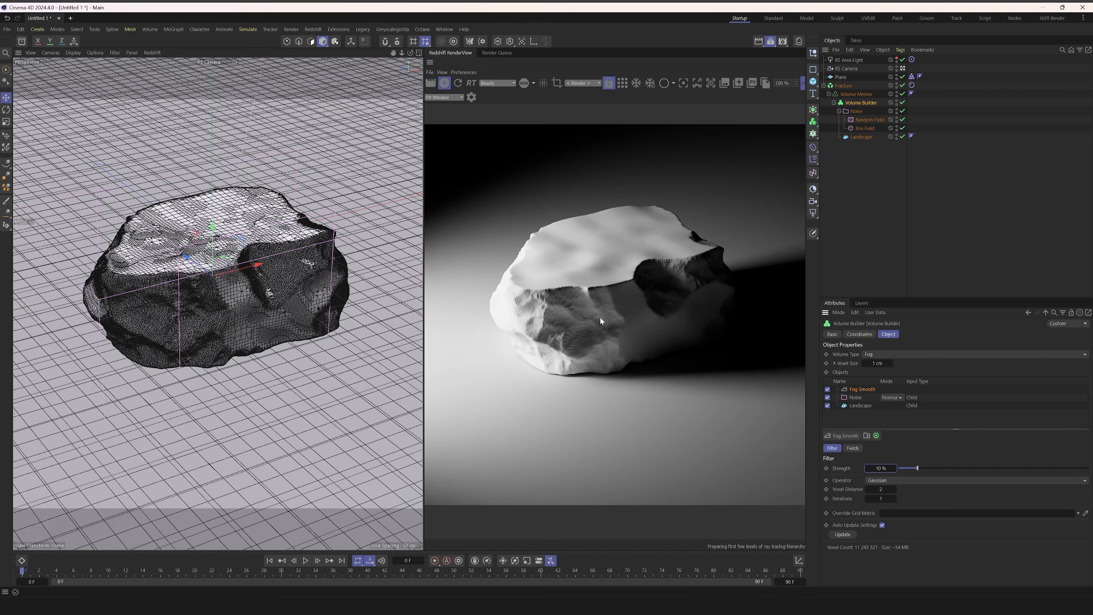
click(876, 363)
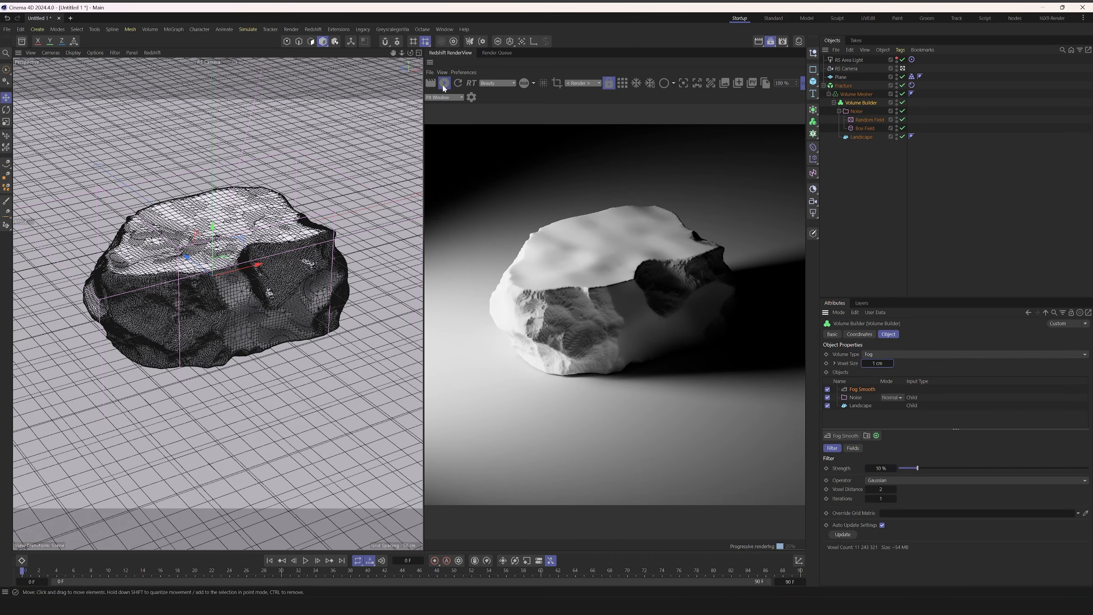
Step: Create a Redshift Standard material, assign it to the Fracture object and open it in the Node Editor
click(799, 41)
click(756, 65)
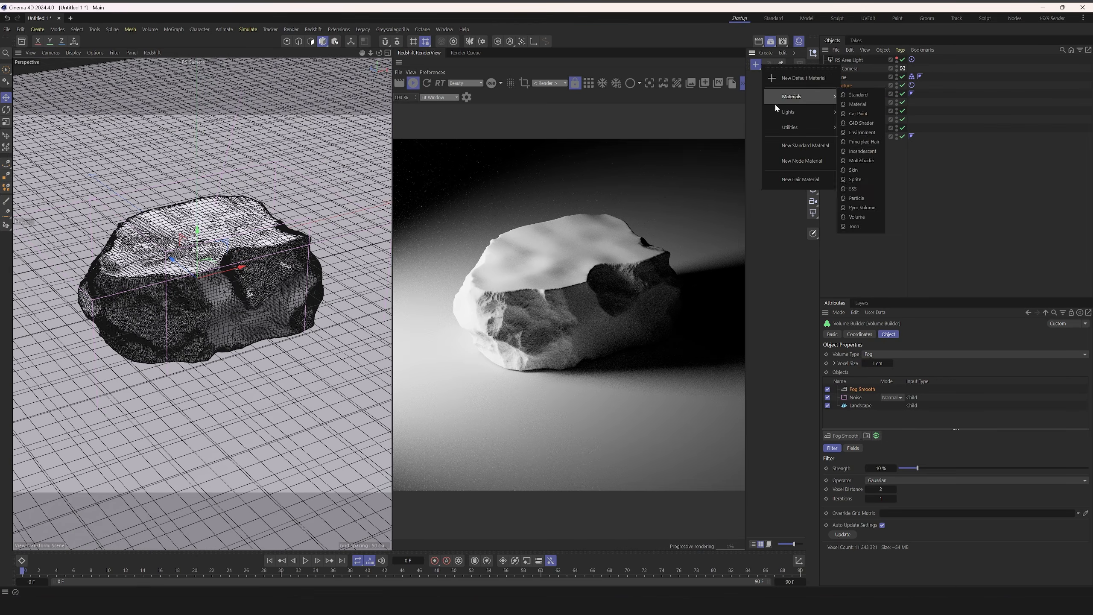
click(853, 96)
mouse_move(762, 89)
mouse_down()
mouse_move(870, 100)
mouse_move(847, 85)
mouse_up()
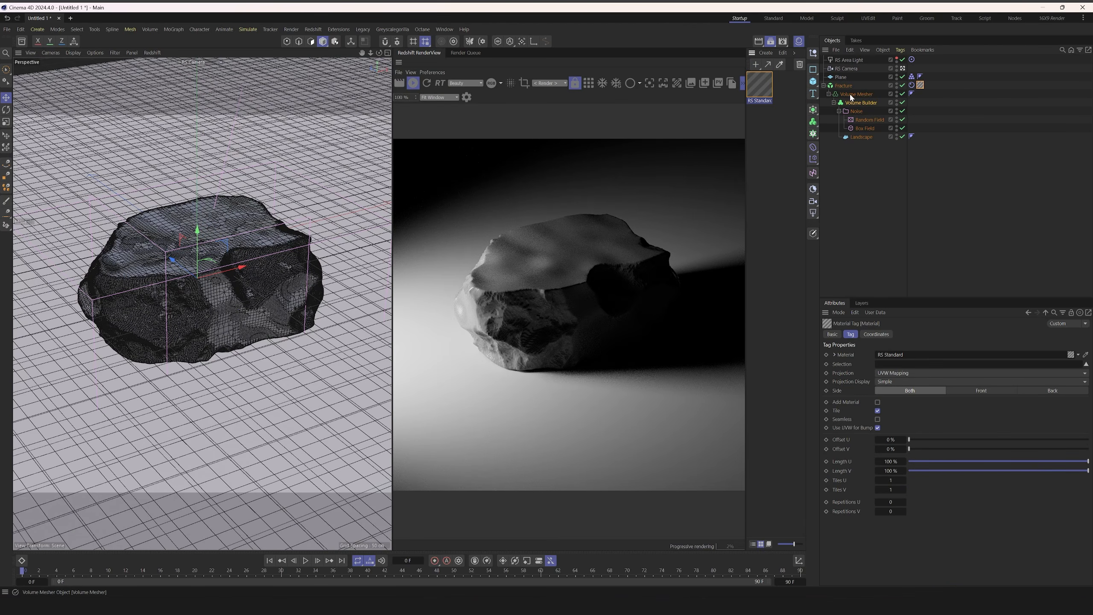
double_click(761, 88)
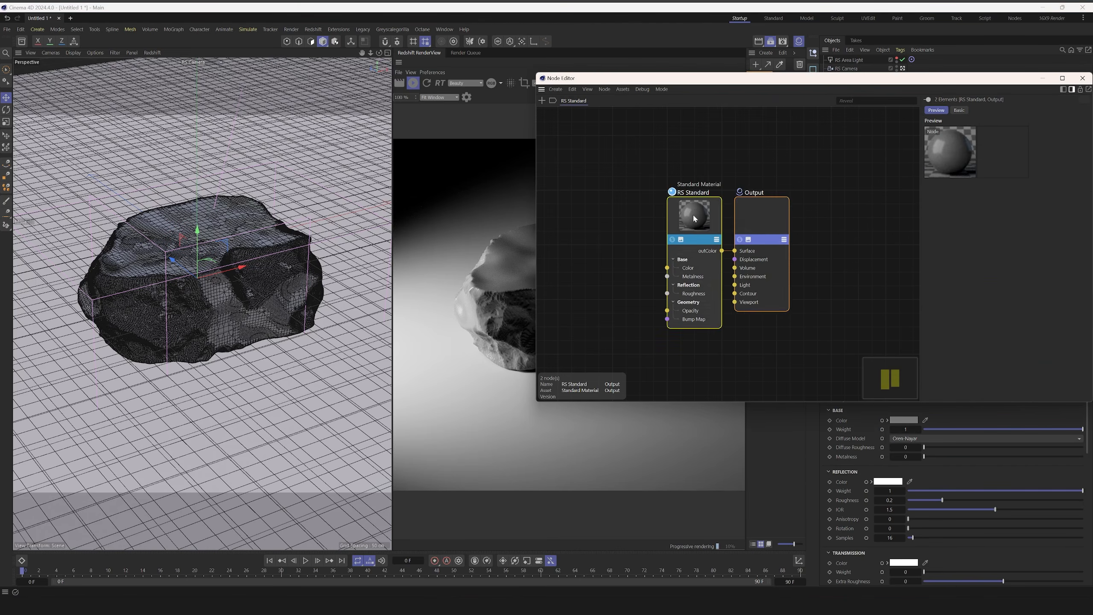
Step: Add a Maxon Noise node to the RS Standard material and preview it solo on the rock
click(615, 223)
key(Tab)
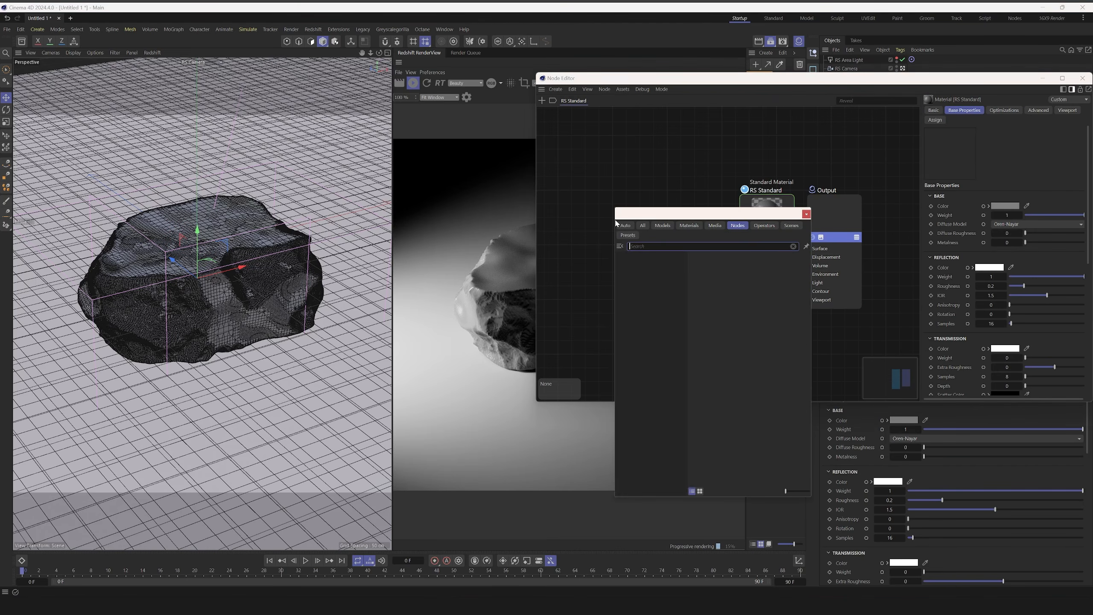
text(noise)
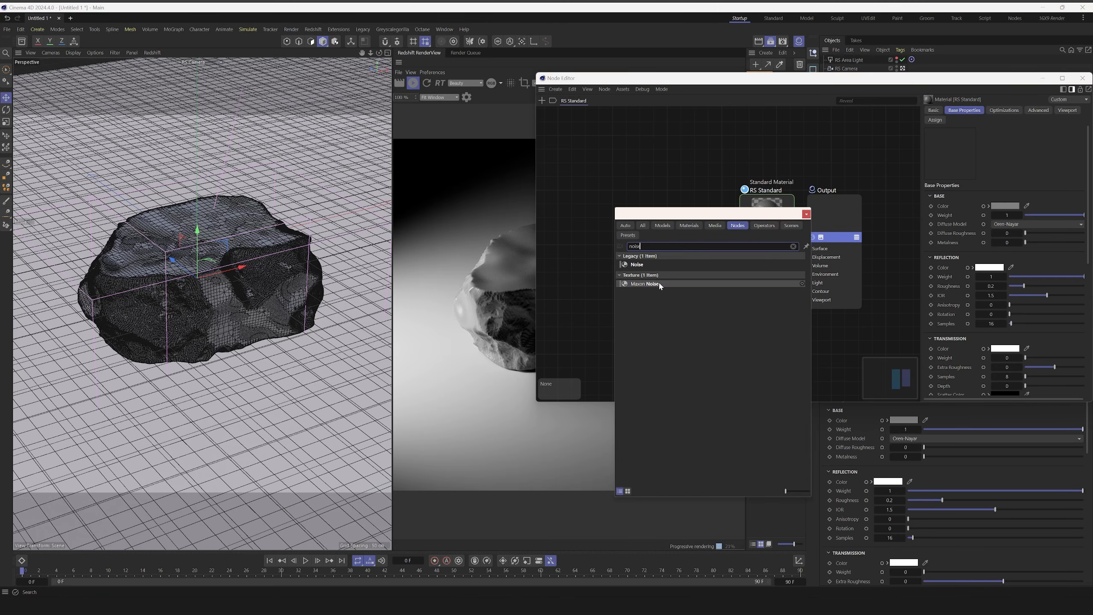
drag(658, 284, 630, 235)
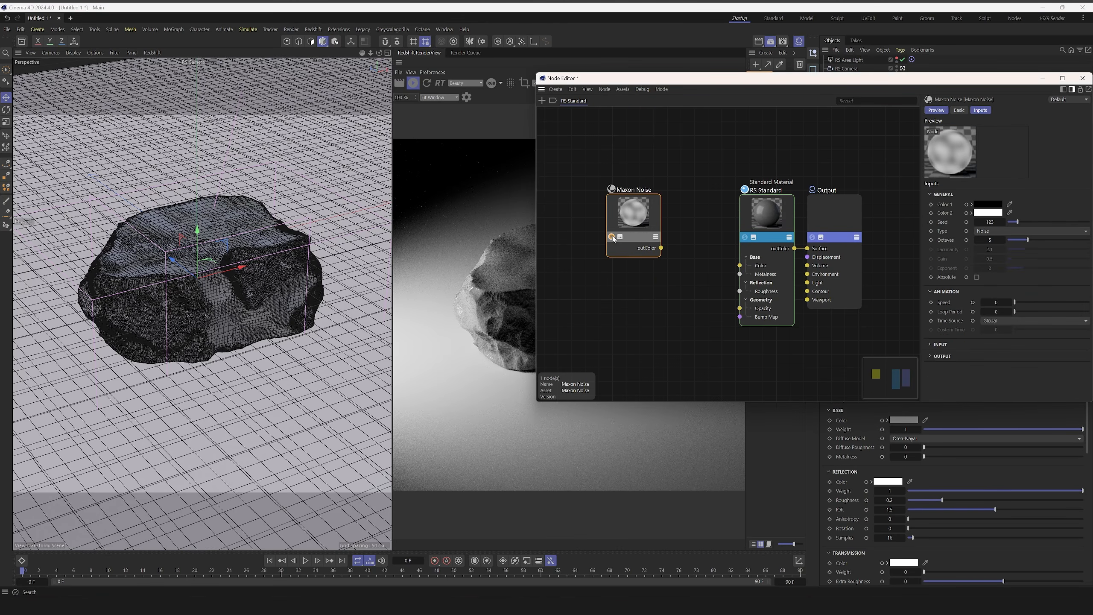
drag(784, 78, 65, 111)
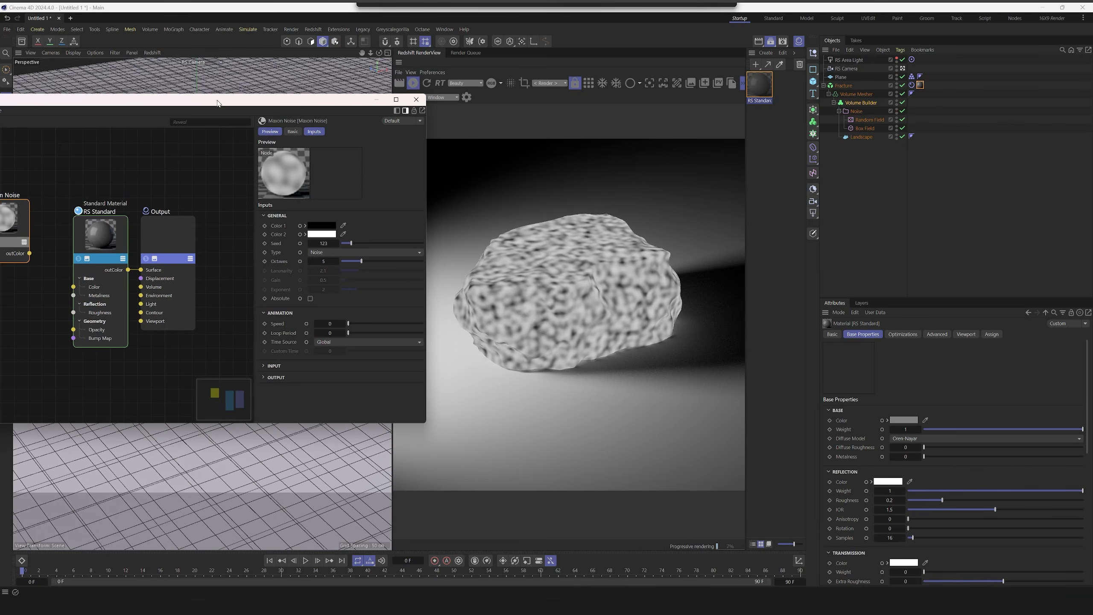
Step: Set the Maxon Noise type to FBM and its Overall Scale to 800
click(325, 253)
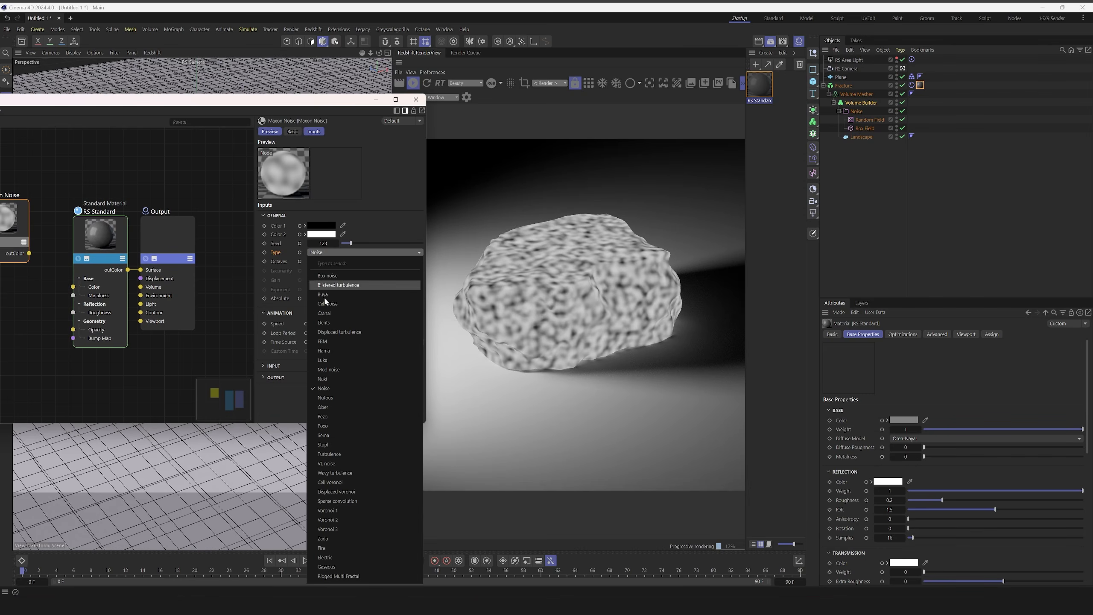
click(344, 341)
click(263, 365)
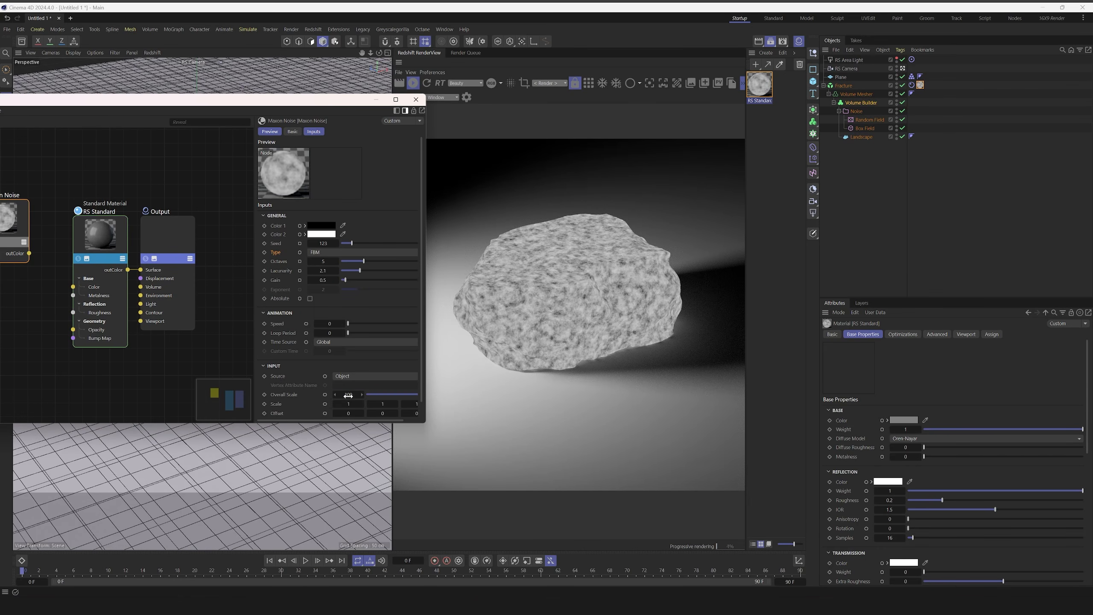
click(348, 395)
key(Return)
scroll(289, 374, down, 1)
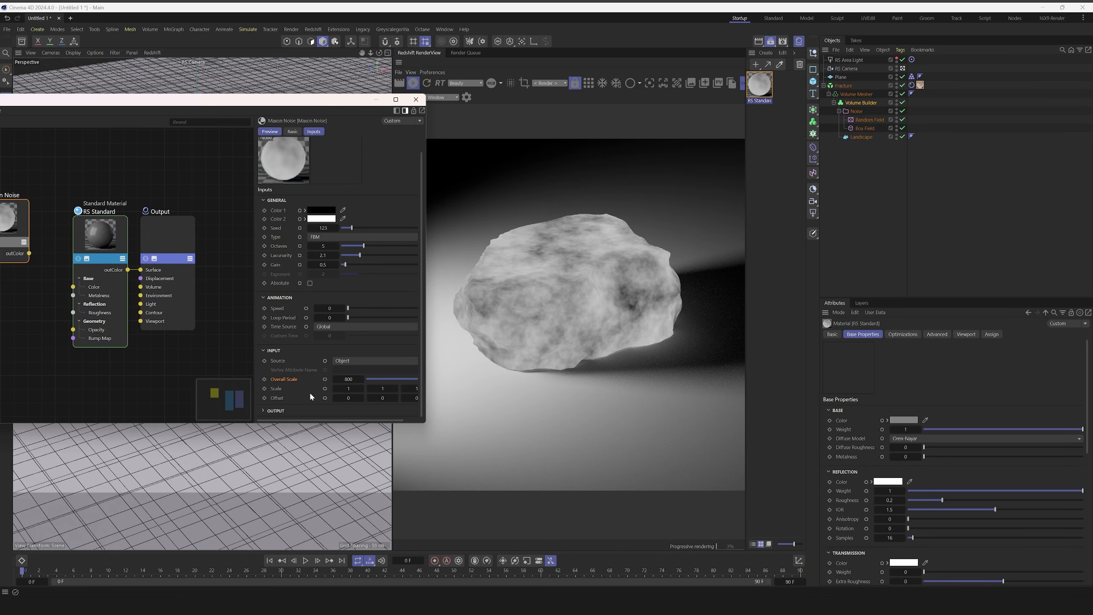
Step: Adjust the Maxon Noise output for a more contrasted pattern and set its Octaves to 20
click(263, 411)
scroll(301, 381, down, 1)
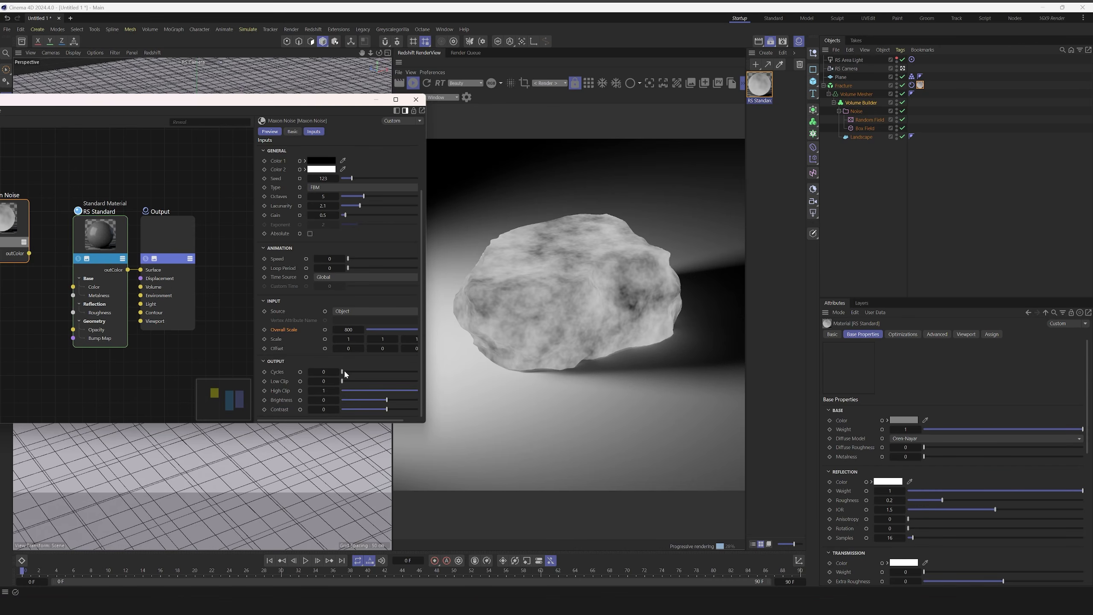
drag(343, 371, 352, 372)
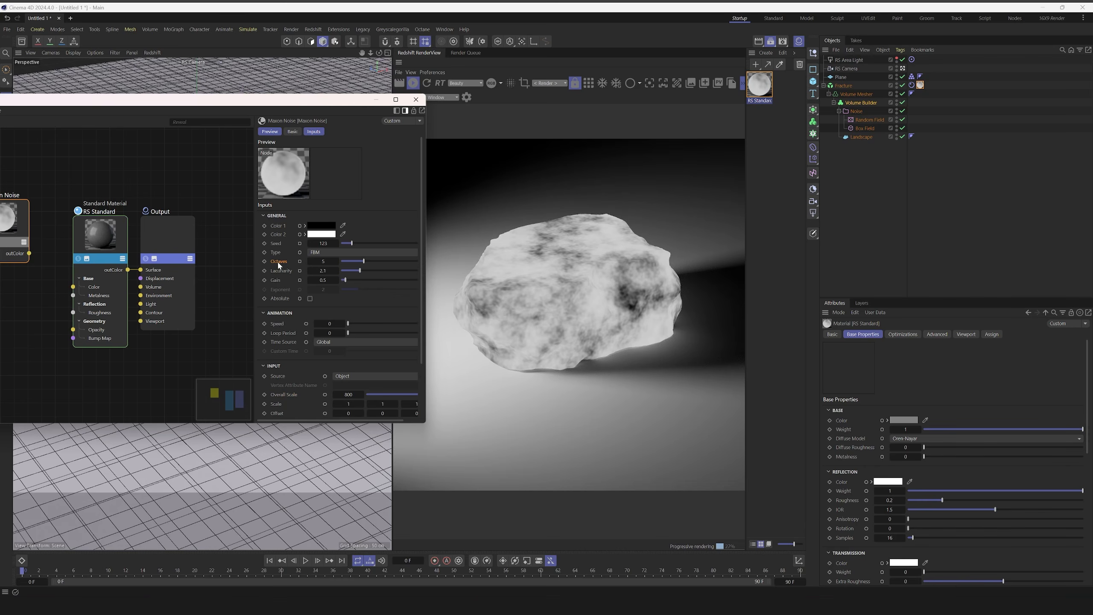
double_click(323, 262)
text(20)
key(Return)
Step: Add a Displacement node, wire the Maxon Noise into its TexMap and its output into the Output's Displacement, and end the noise preview
drag(239, 103, 413, 94)
click(273, 198)
drag(273, 198, 272, 178)
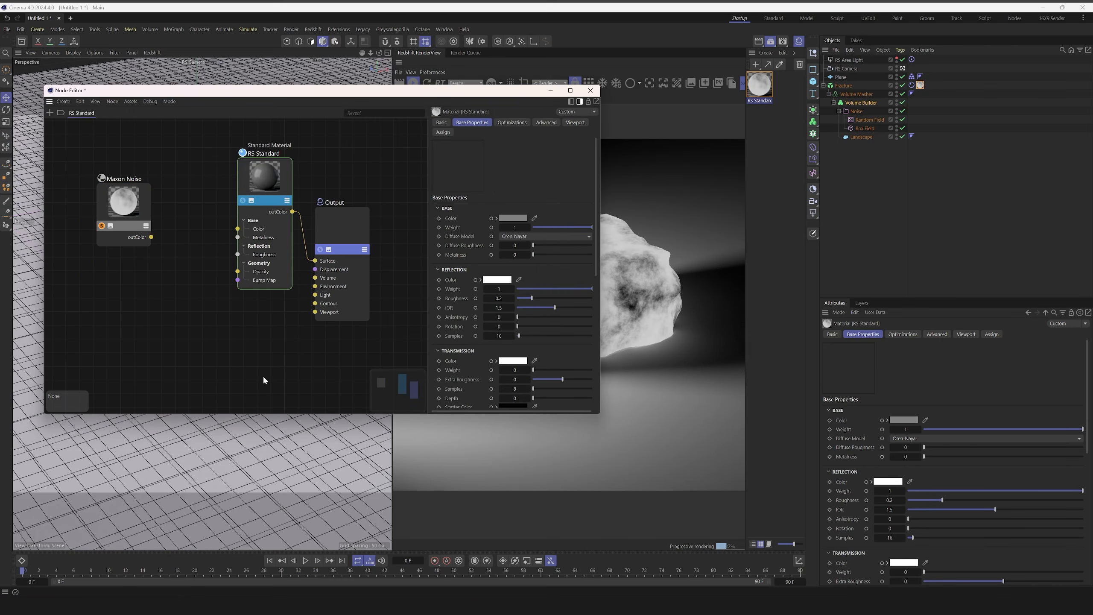
double_click(263, 375)
text(di)
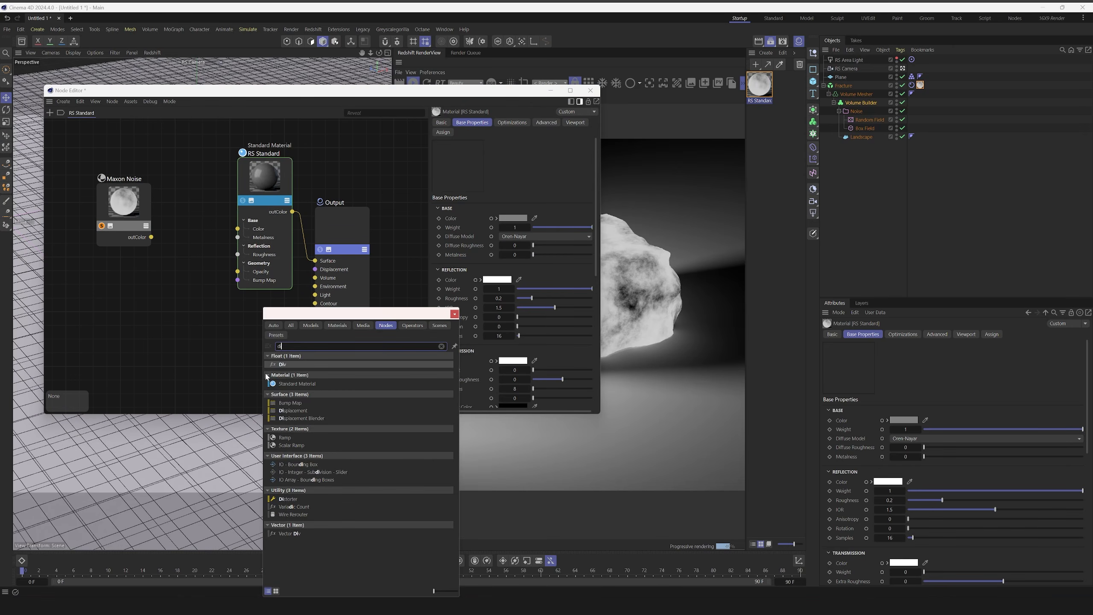
text(s)
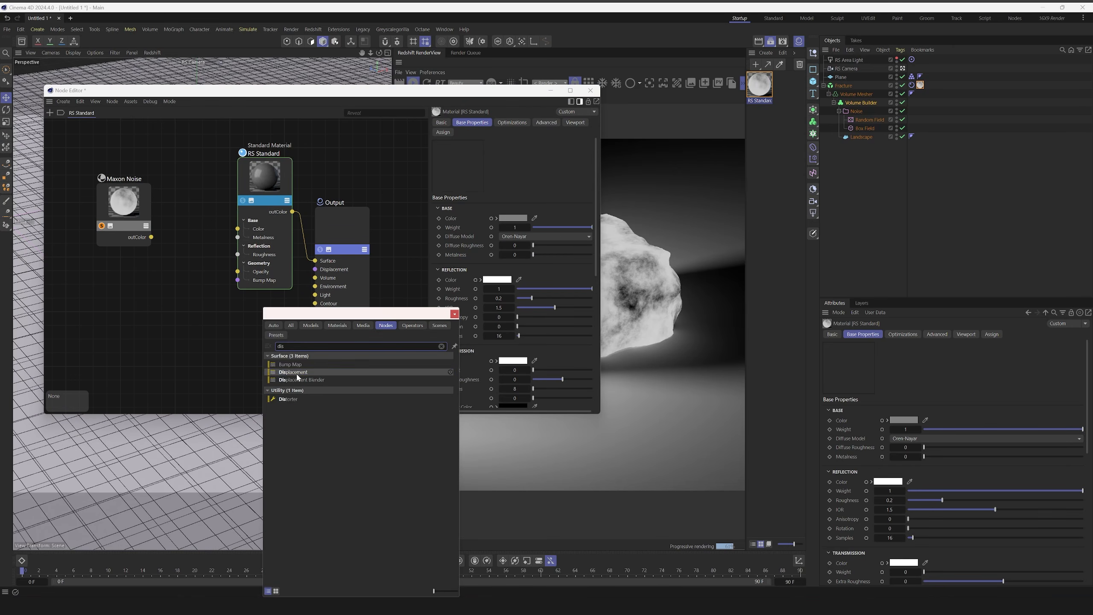
key(Return)
drag(151, 237, 316, 269)
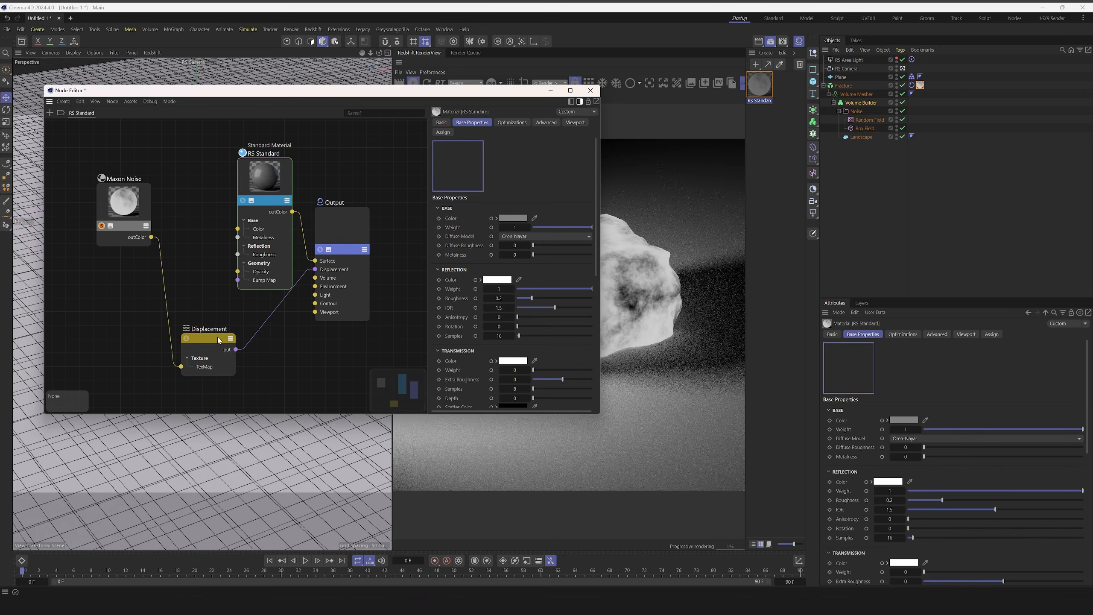
drag(216, 337, 275, 306)
drag(133, 213, 200, 232)
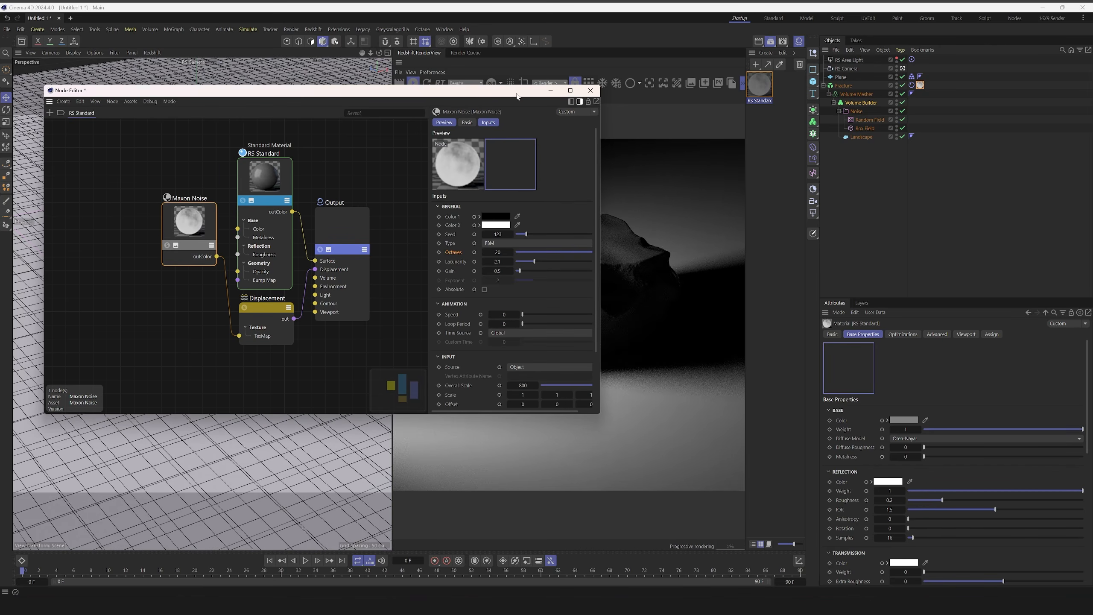
Step: Add an RS Object tag to the Fracture, override its geometry settings with tessellation and displacement enabled, and restart the render
drag(516, 94, 270, 105)
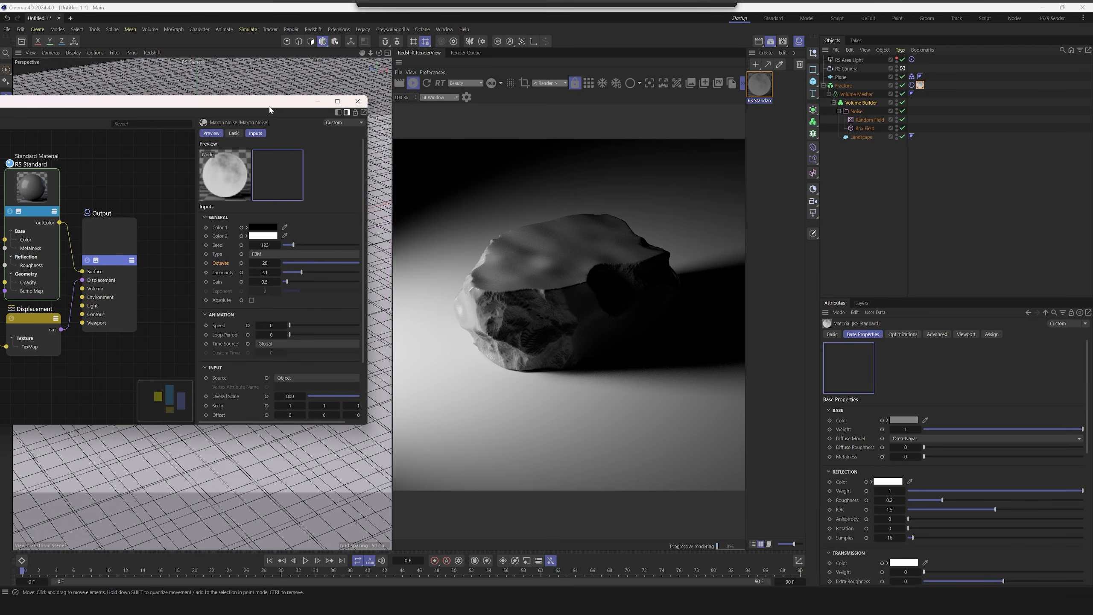
right_click(842, 85)
mouse_move(883, 208)
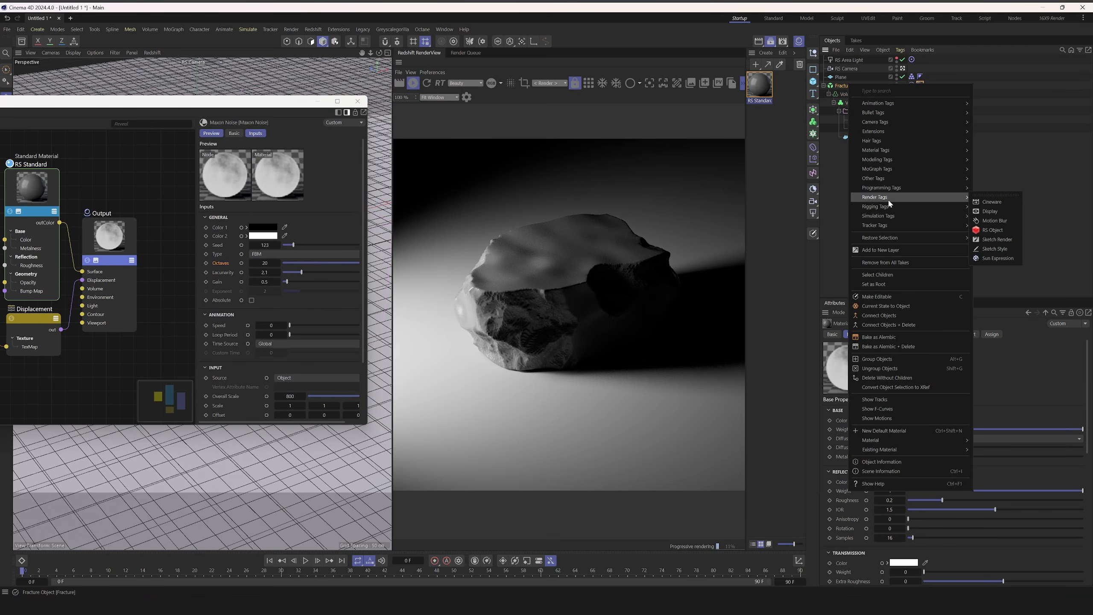
click(994, 234)
click(884, 335)
click(856, 354)
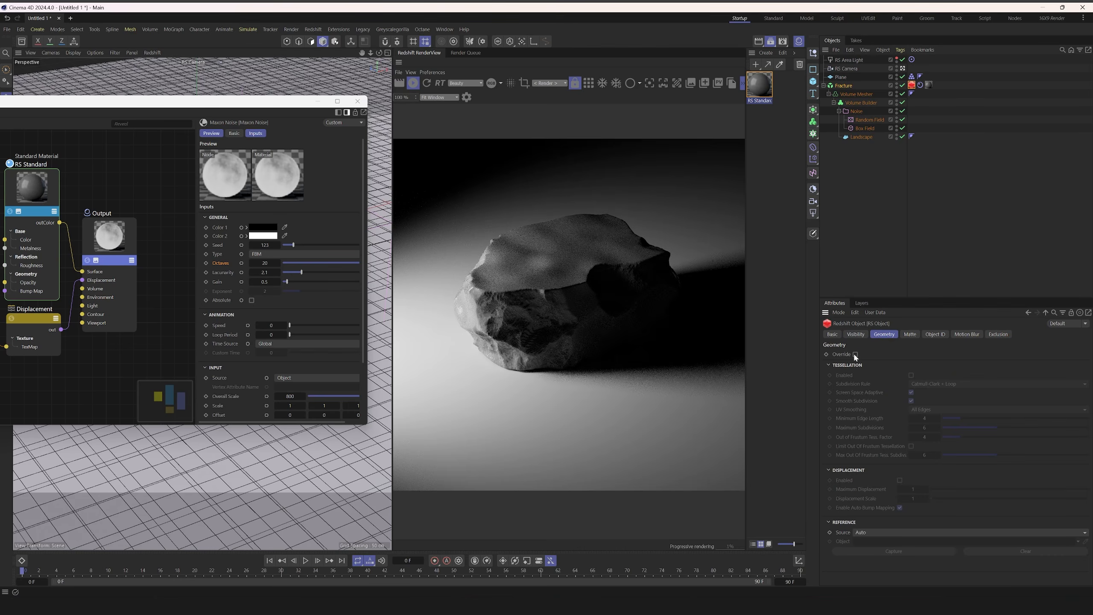
click(912, 375)
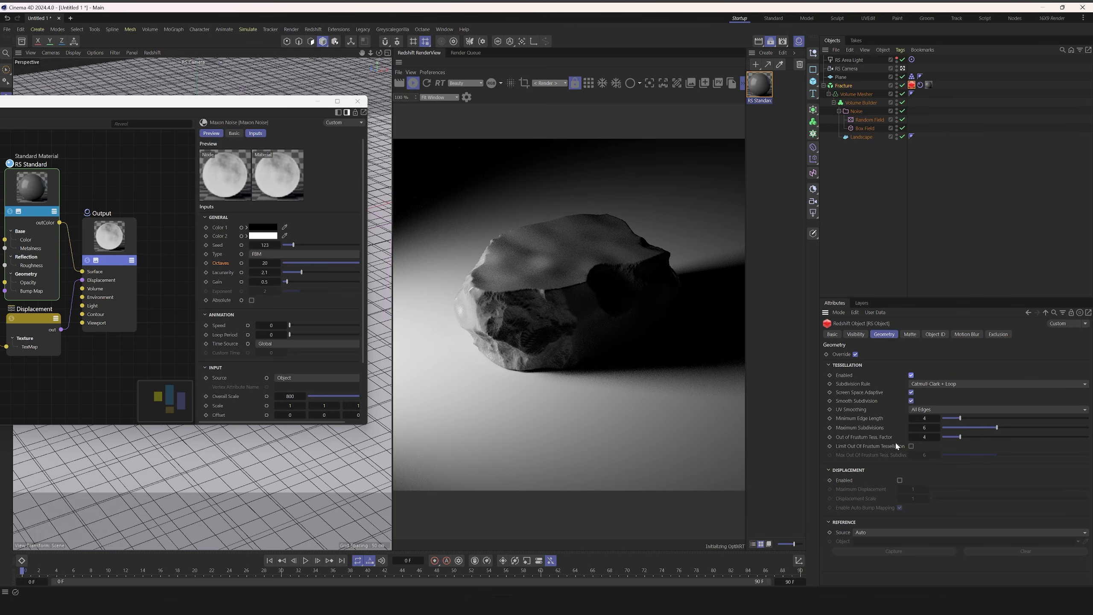
click(899, 480)
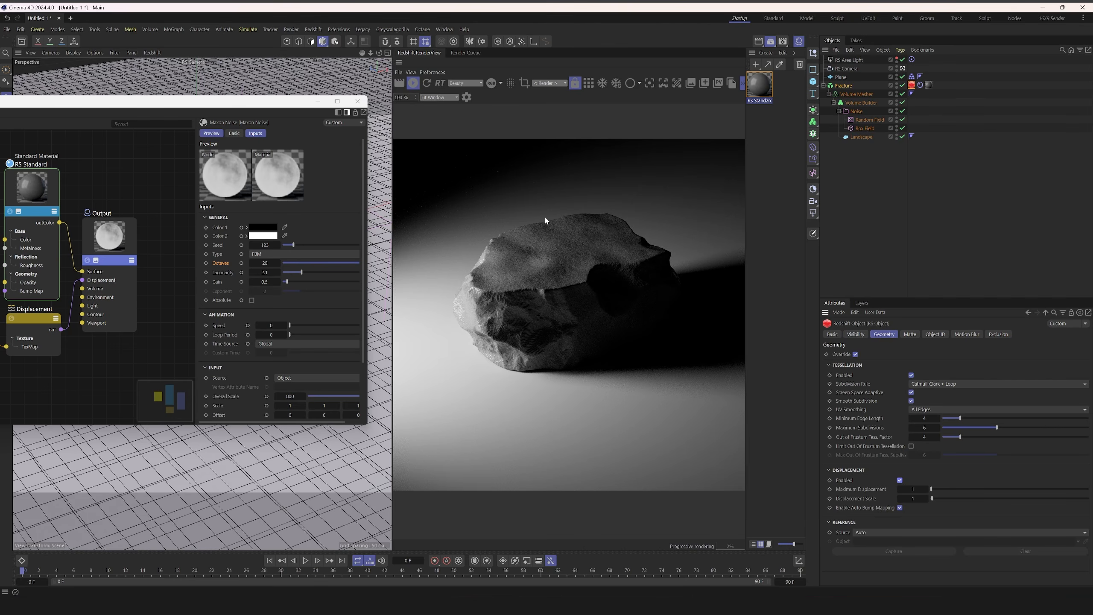
click(429, 84)
Step: Give the RS Standard node a sandy brown base colour of about RGB 139, 93, 53, with reflection weight 0.394 and roughness 0.506
middle_drag(152, 267, 157, 254)
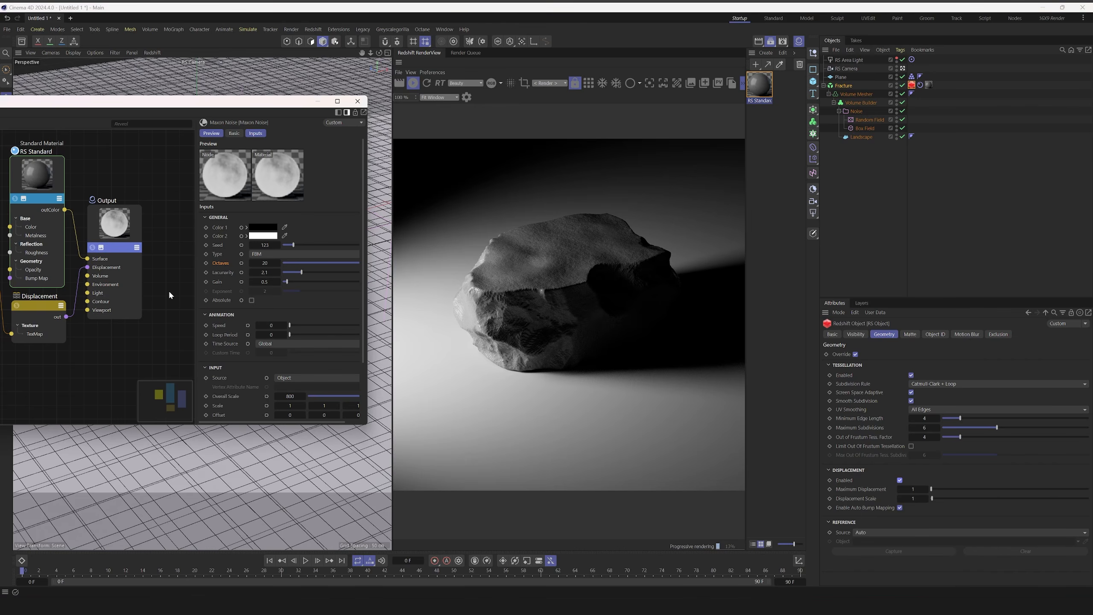
click(39, 184)
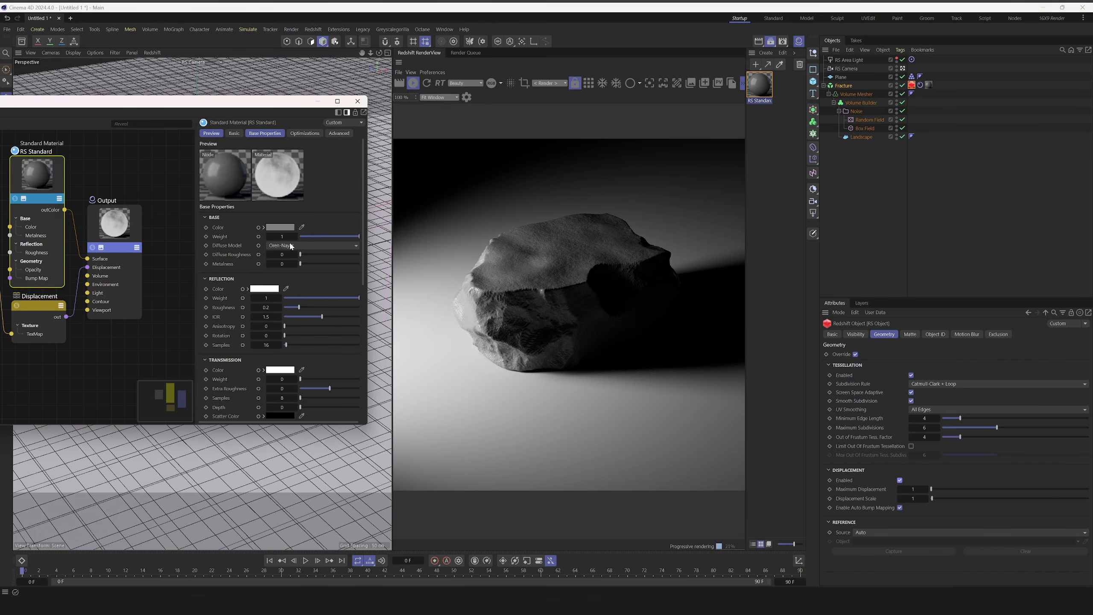
click(289, 227)
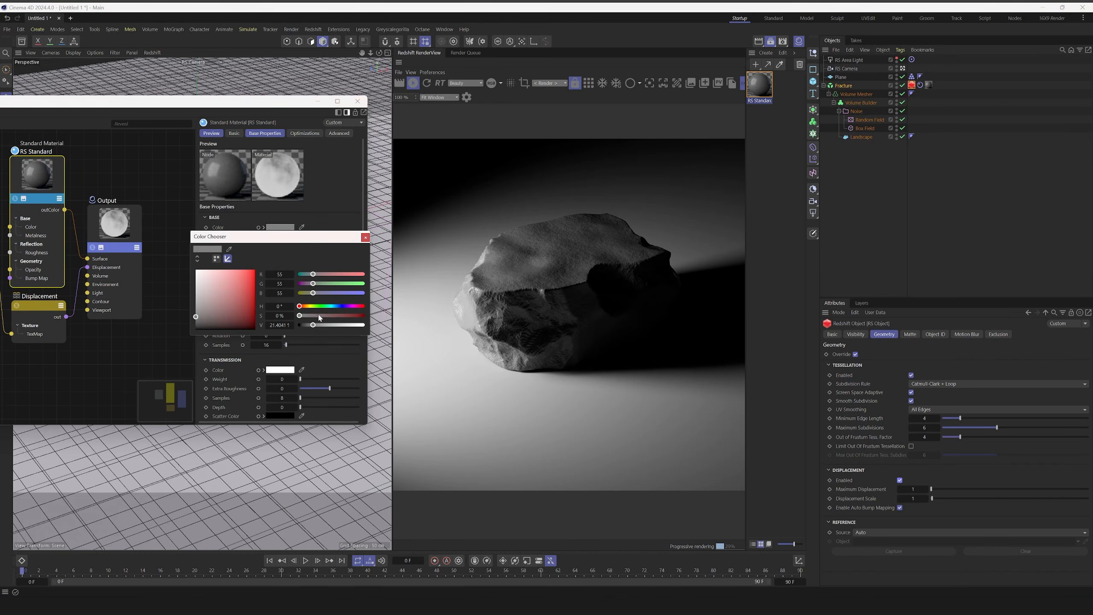
drag(320, 316, 305, 294)
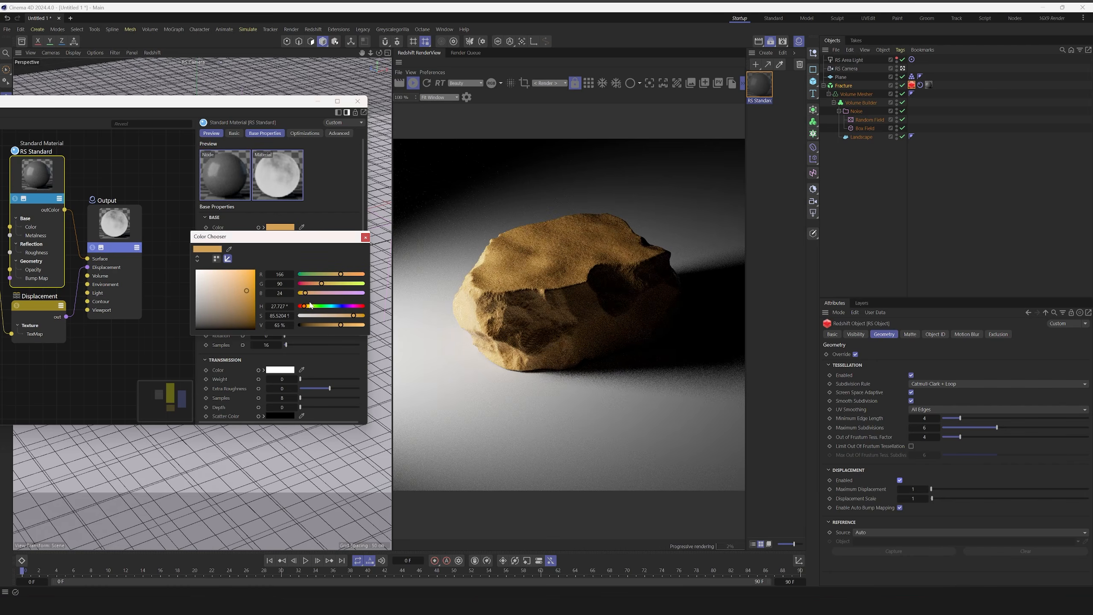
drag(234, 287, 233, 297)
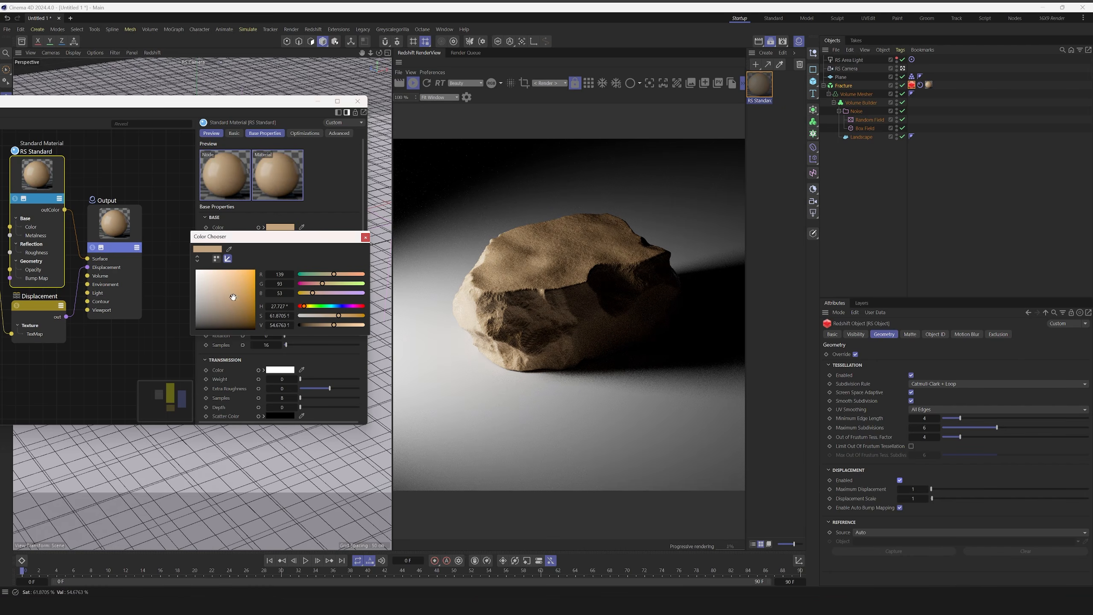
click(365, 238)
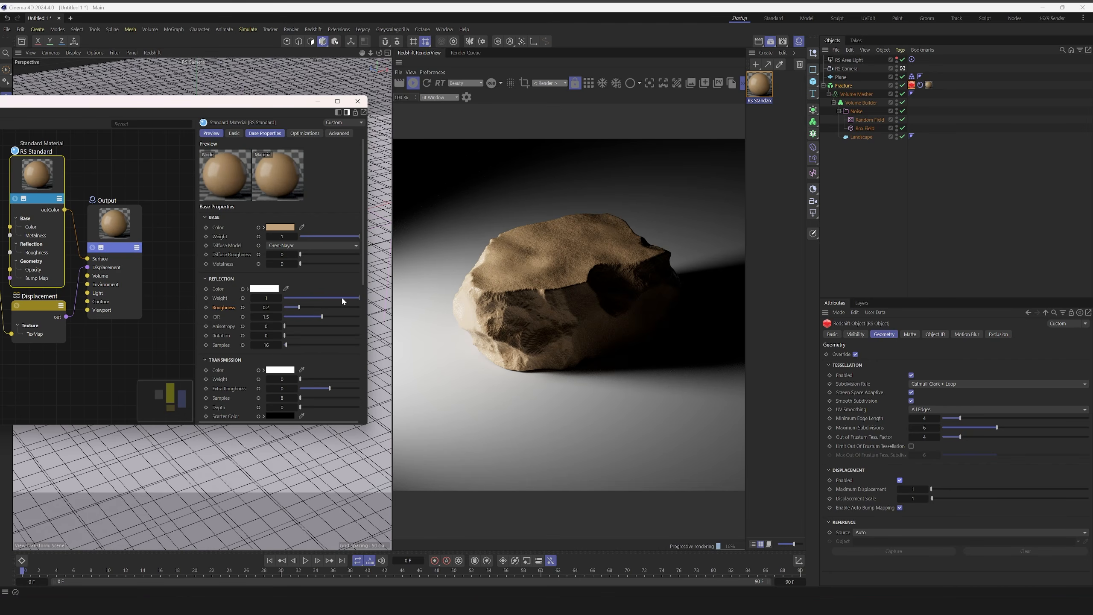
drag(342, 298, 323, 307)
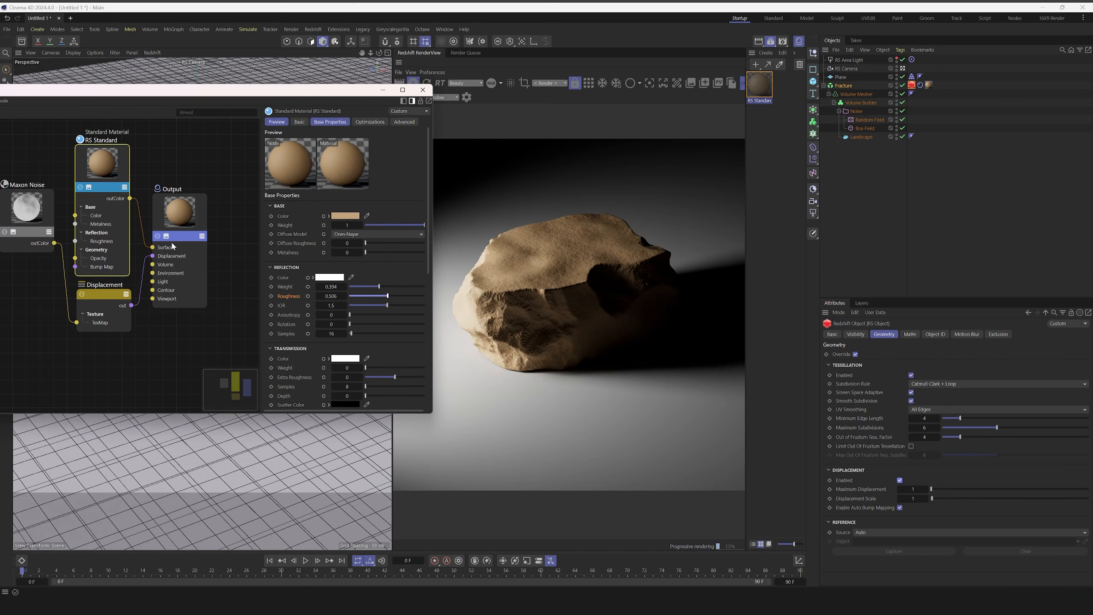
Step: Set the Displacement node's Old Range Max to 0.7 and its Scale to 2
click(96, 296)
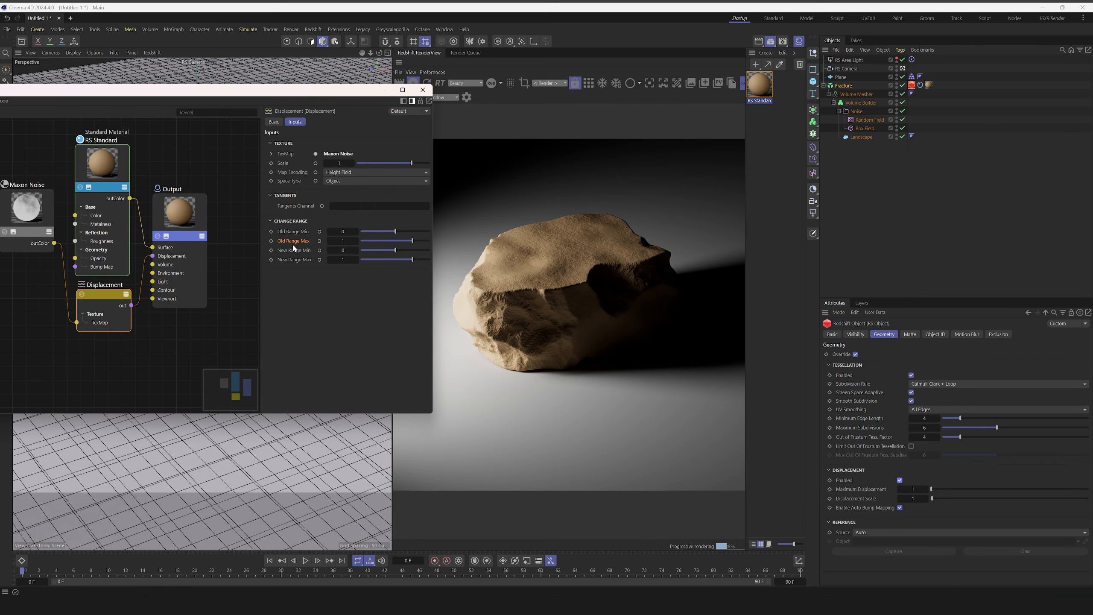
drag(412, 245, 410, 245)
double_click(347, 241)
text(0.7)
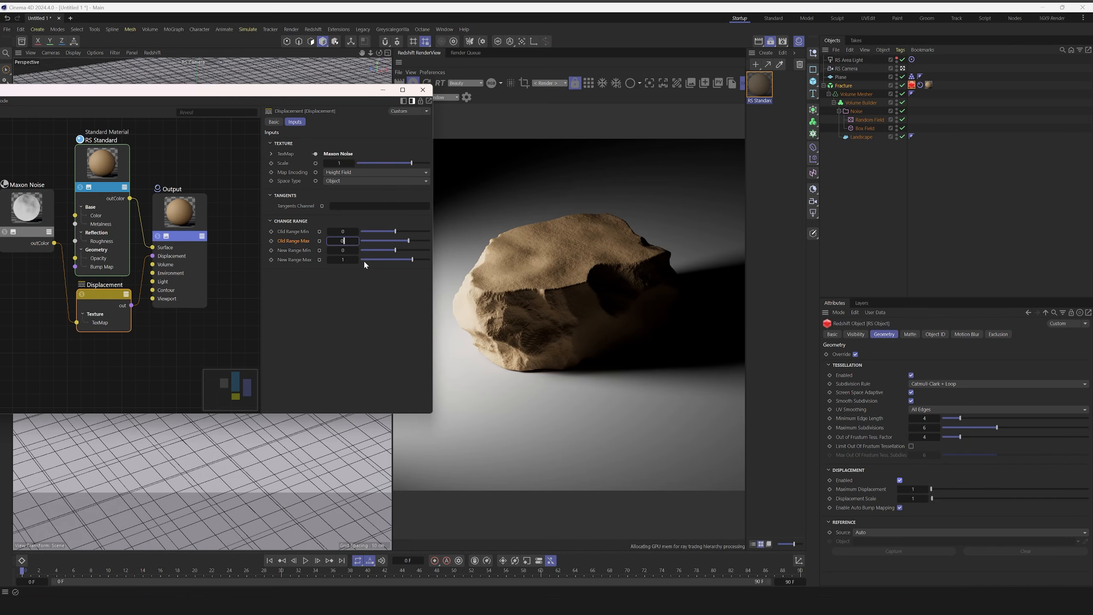
key(Return)
double_click(339, 162)
text(2)
key(Return)
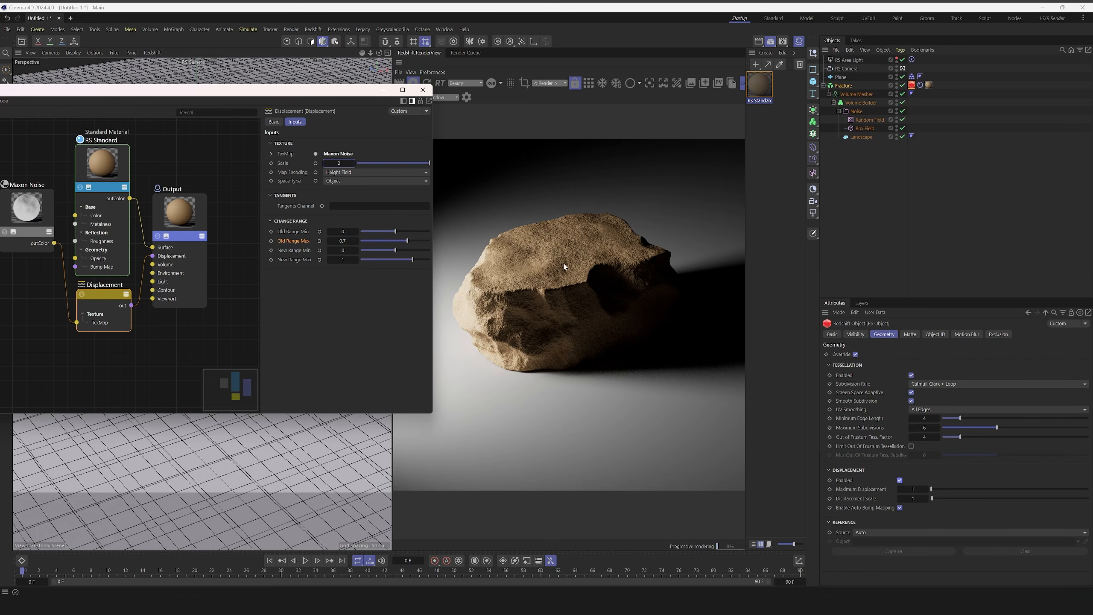
Step: Close the Node Editor and move the RS Area Light in the Top view to the opposite side of the rock, facing it
click(423, 90)
click(854, 61)
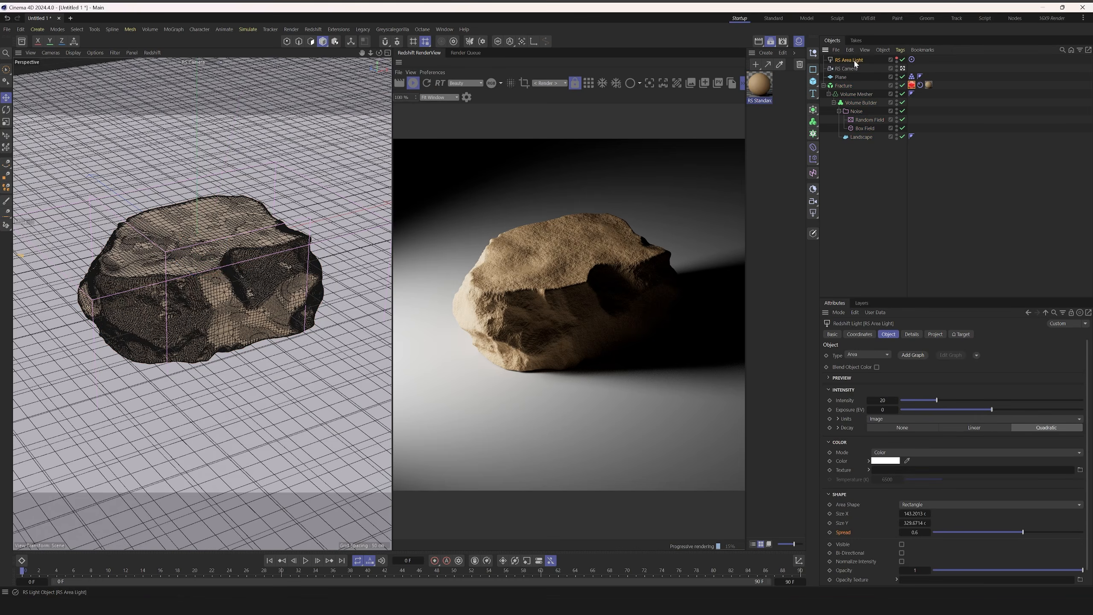
middle_click(182, 142)
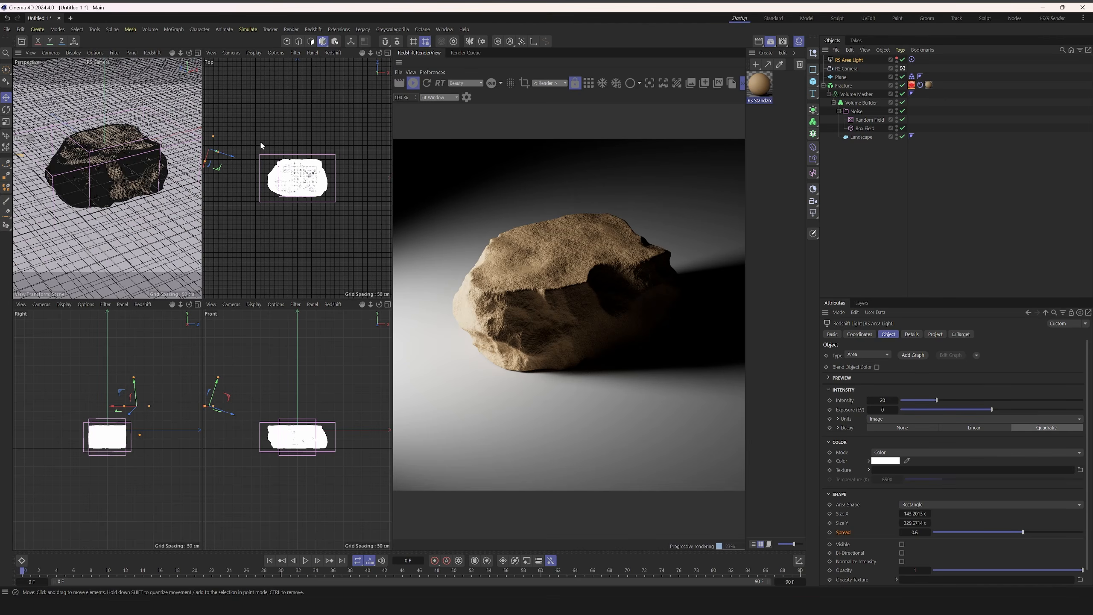
drag(205, 162, 226, 195)
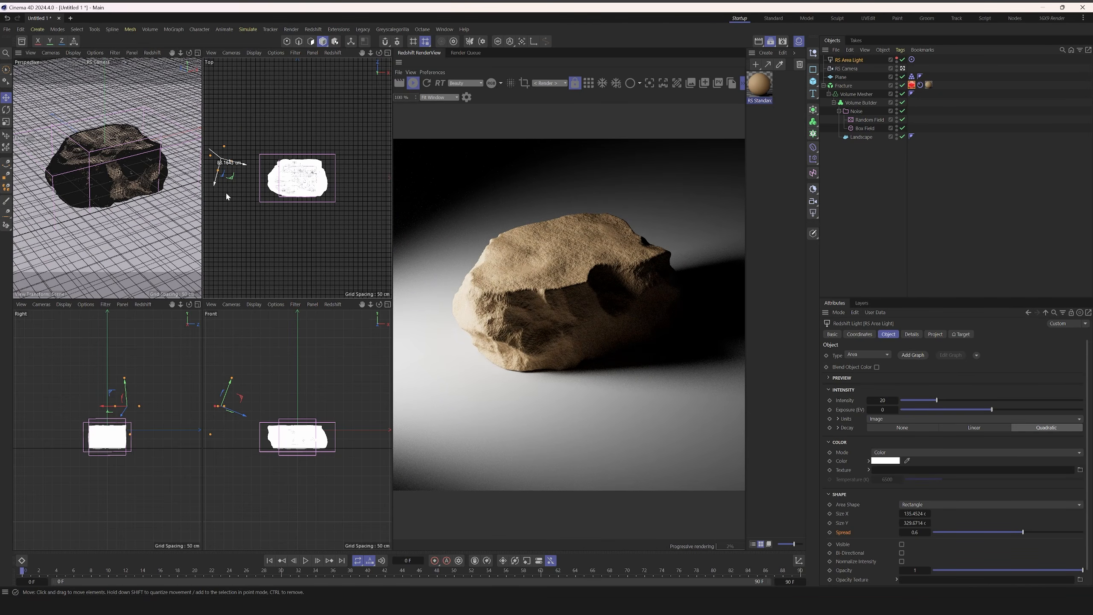
key(F1)
key(F5)
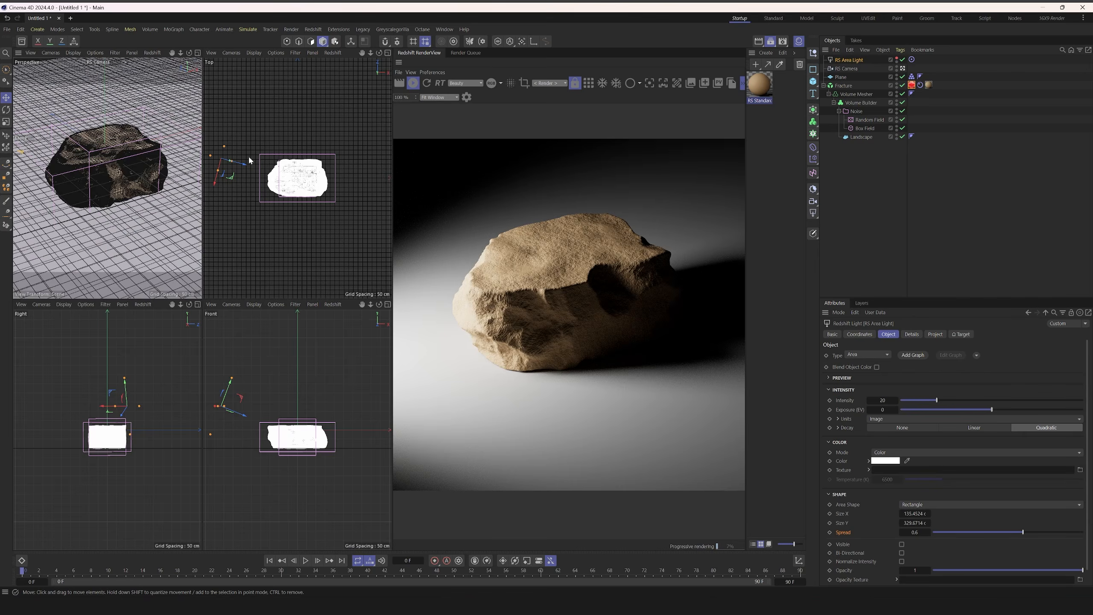
drag(249, 158, 389, 163)
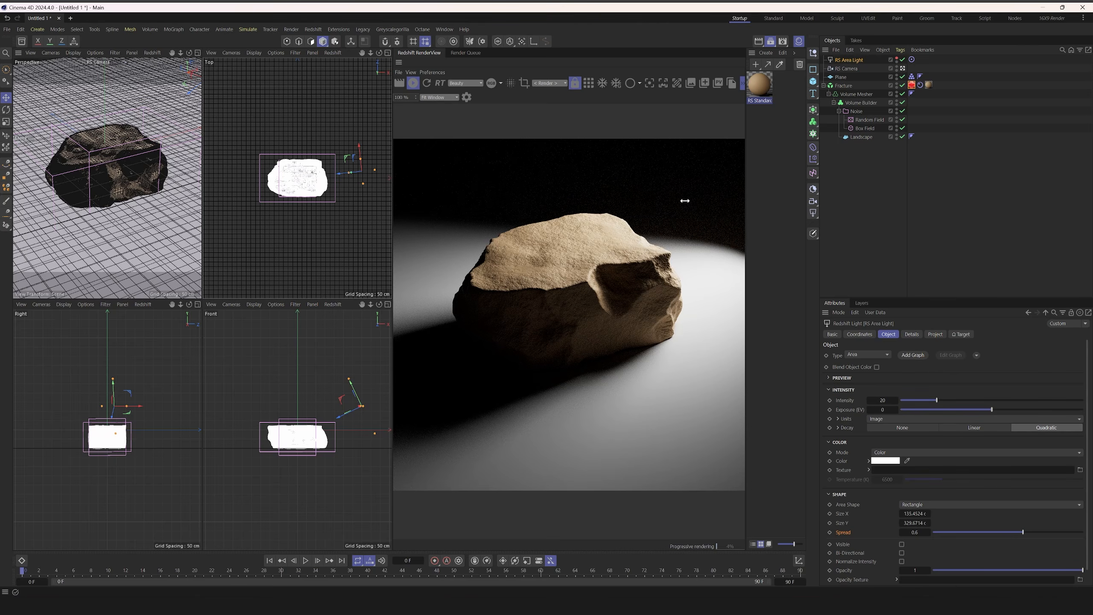
Step: Set both Maximum Displacement and Displacement Scale to 2 in the Fracture's RS Object tag
click(912, 86)
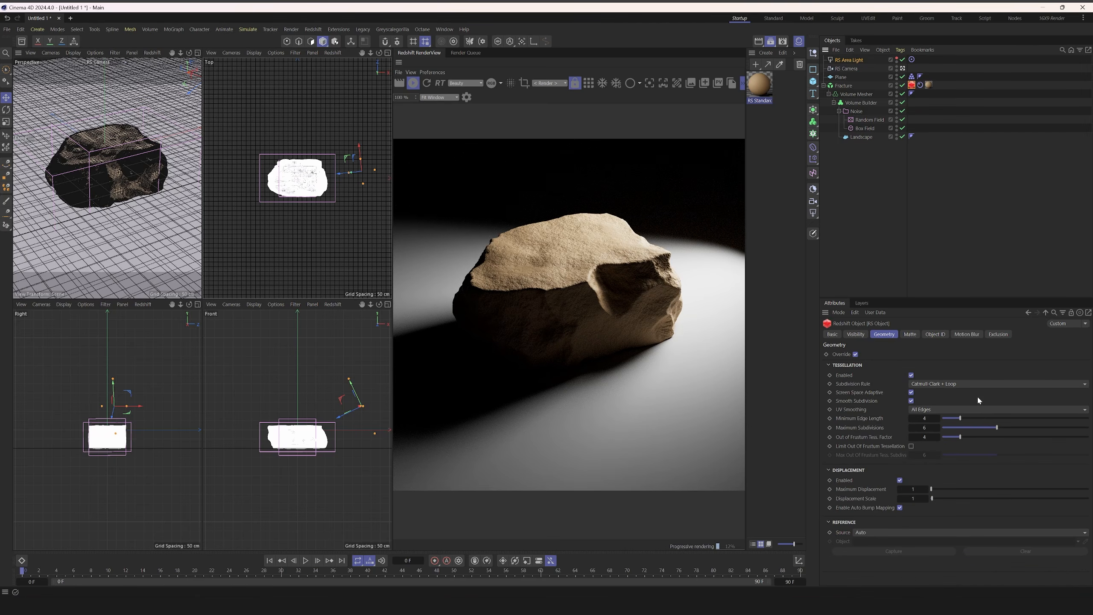
click(912, 490)
text(2)
click(912, 499)
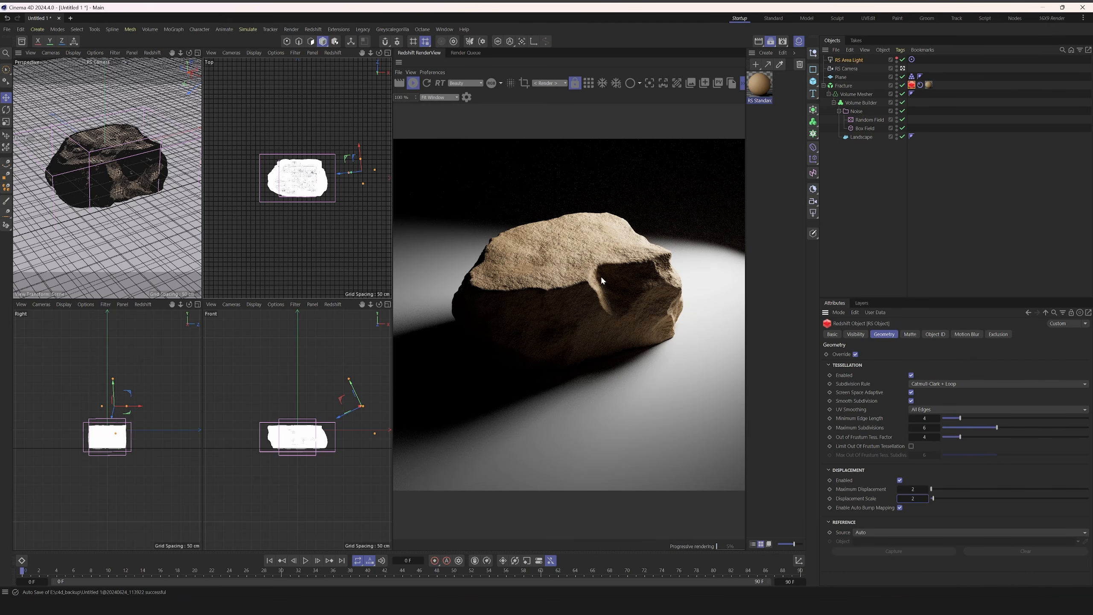
Step: Add a Redshift Dome Light to the scene and set its exposure to -3
key(F1)
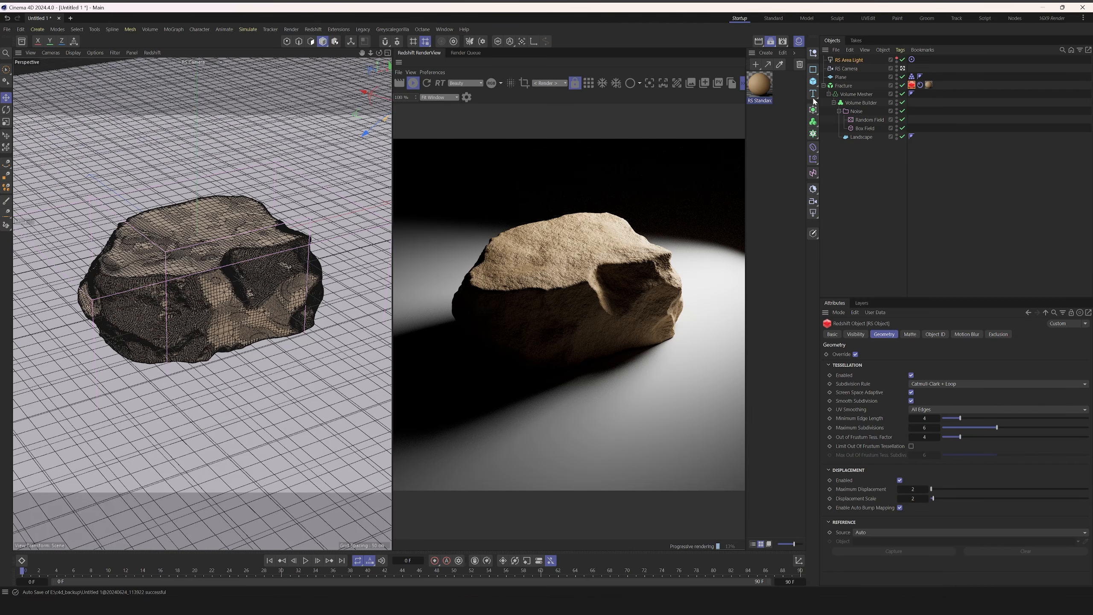
click(814, 213)
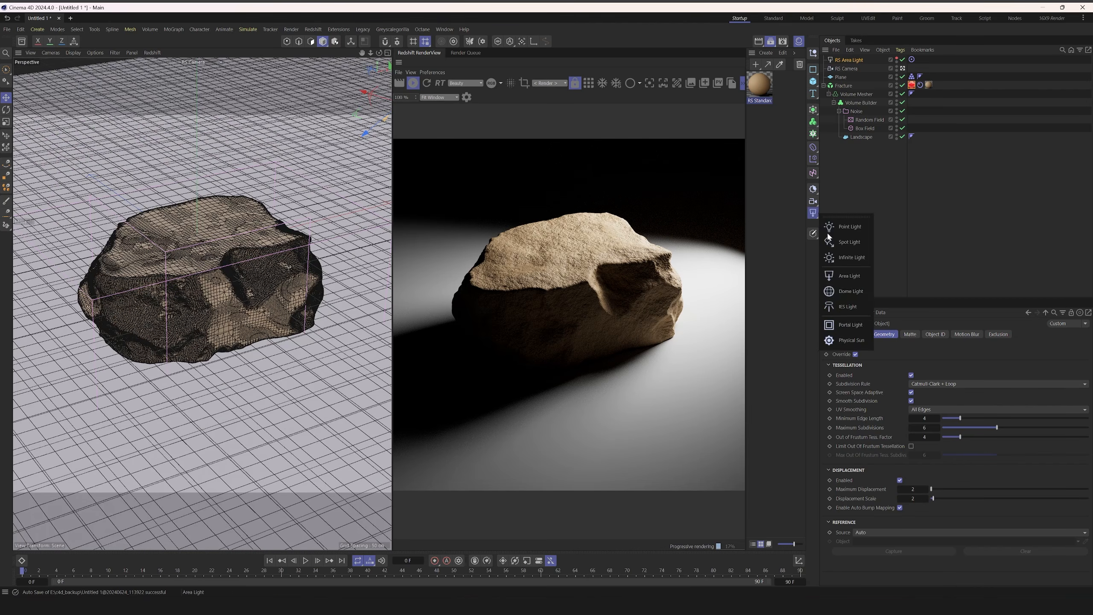
click(851, 291)
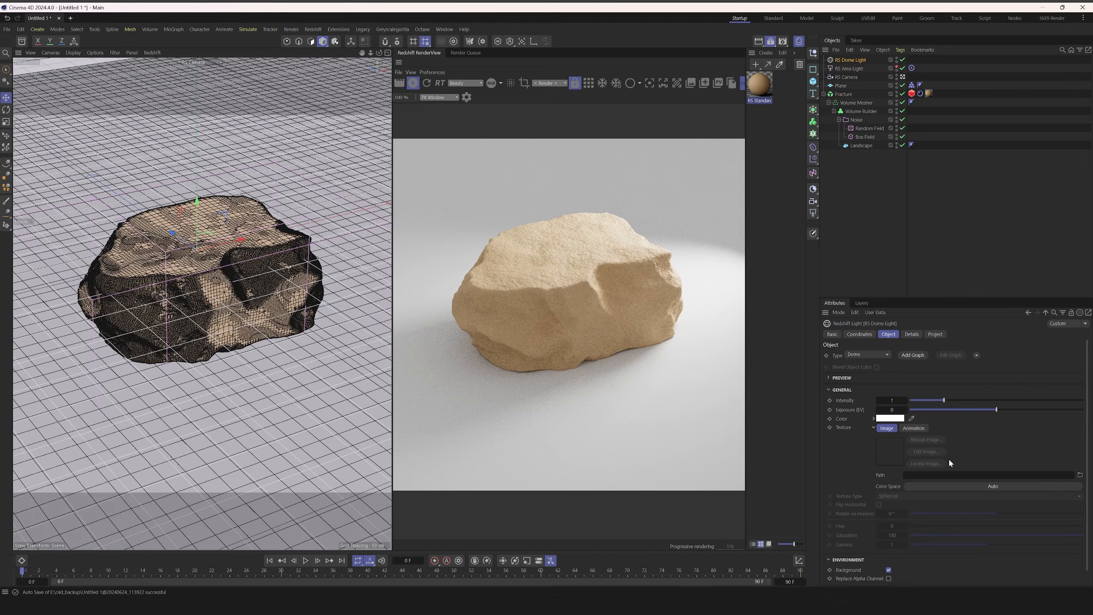
double_click(894, 410)
text(-3)
Step: Give the dome light a neutral light grey colour of about RGB 193, 193, 194, and compare the render with the light off and on
click(890, 418)
drag(929, 508, 948, 498)
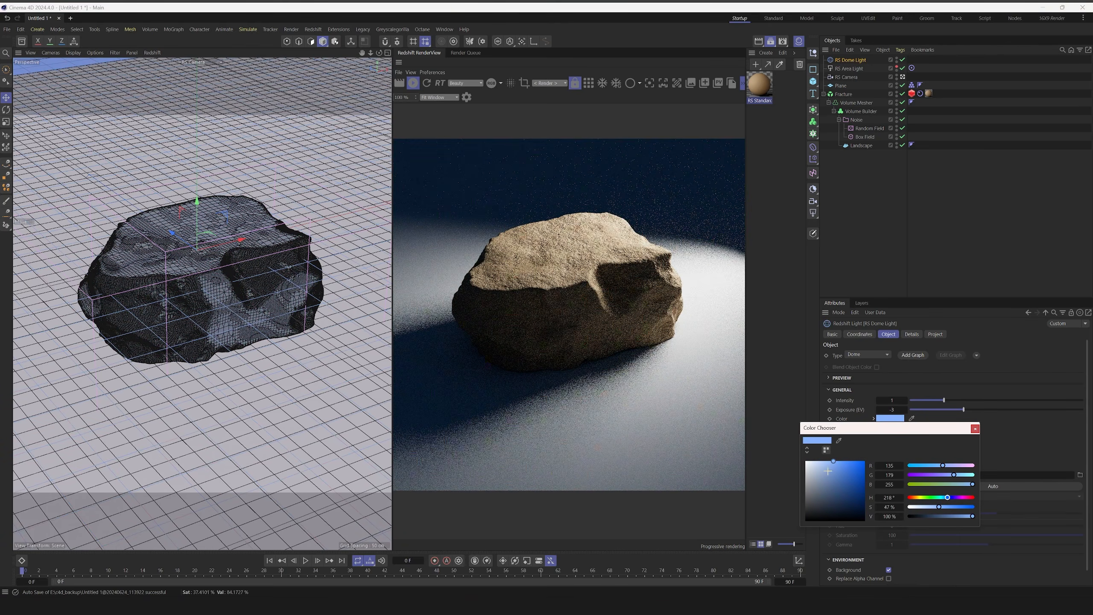
drag(814, 471, 806, 475)
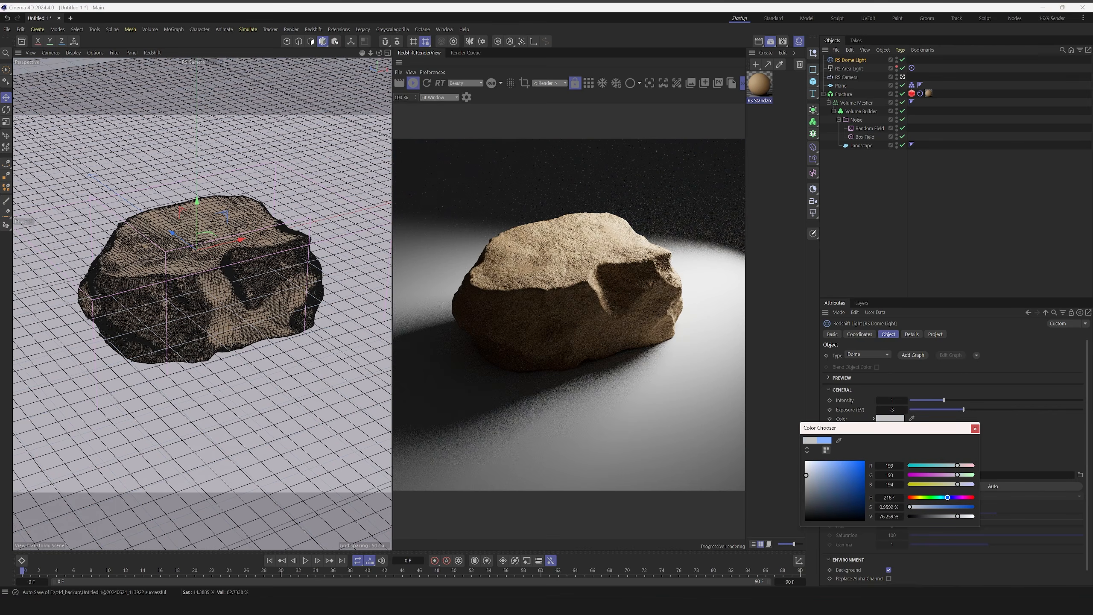
click(975, 428)
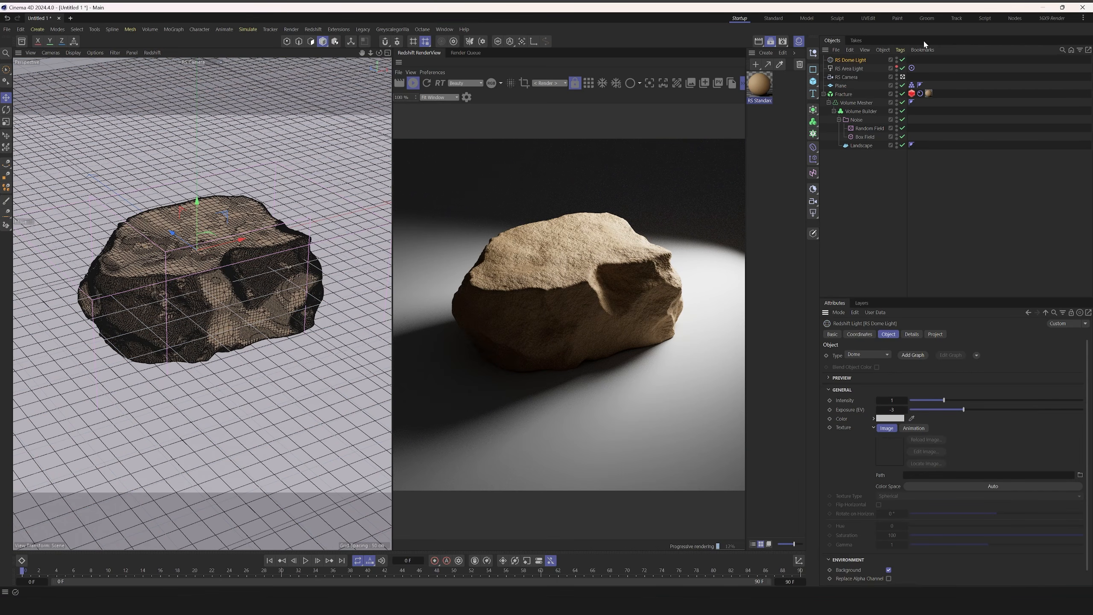
click(902, 59)
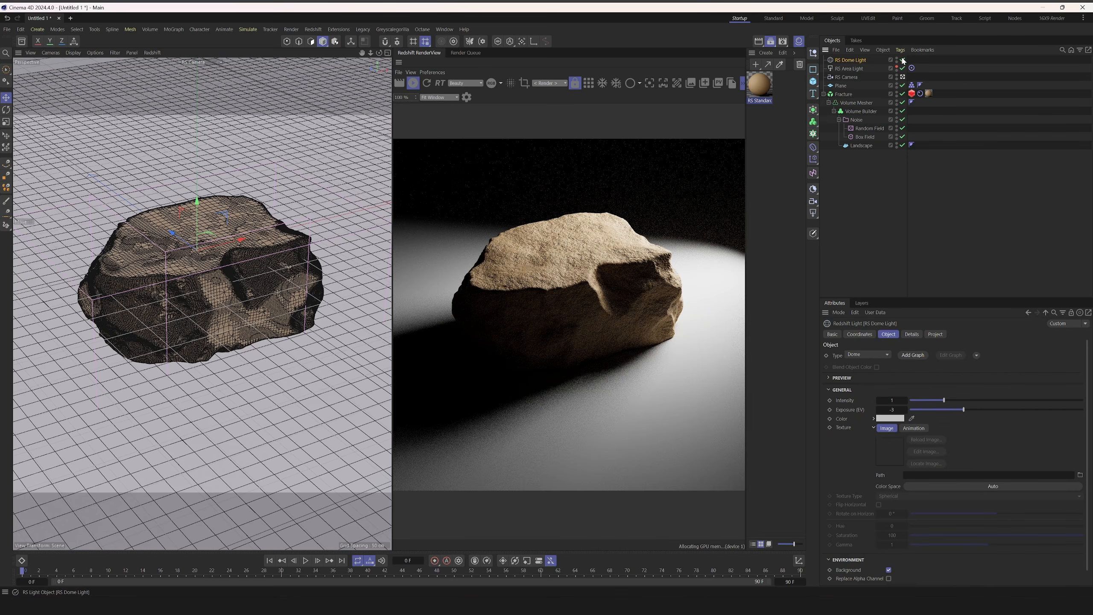
click(903, 60)
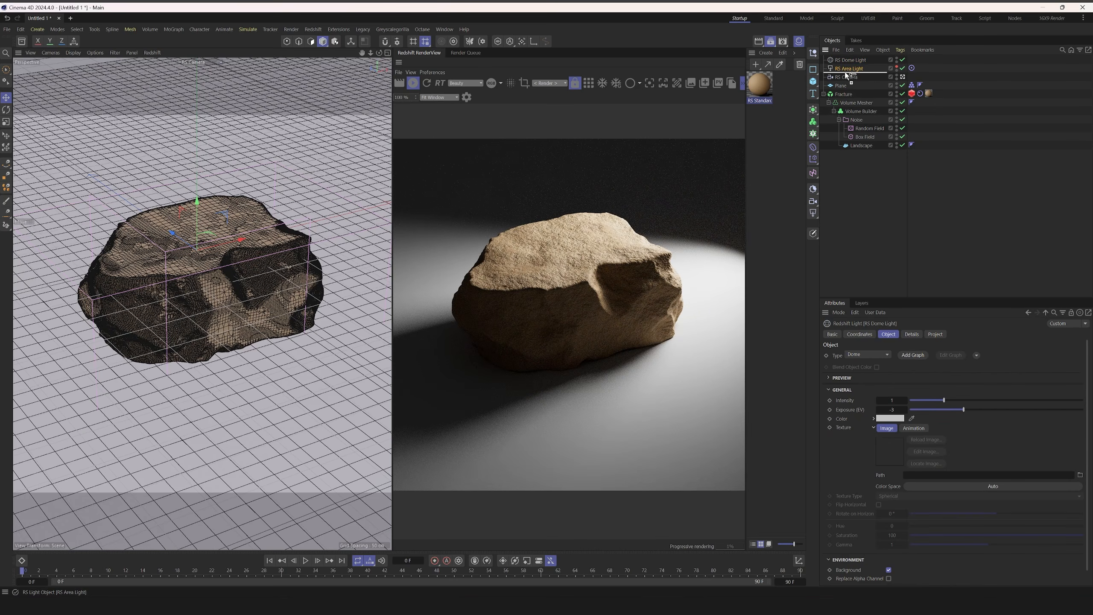
Step: Duplicate the RS Area Light and place the copy behind the rock, lowered to the rock's height
ctrl+drag(846, 75, 846, 74)
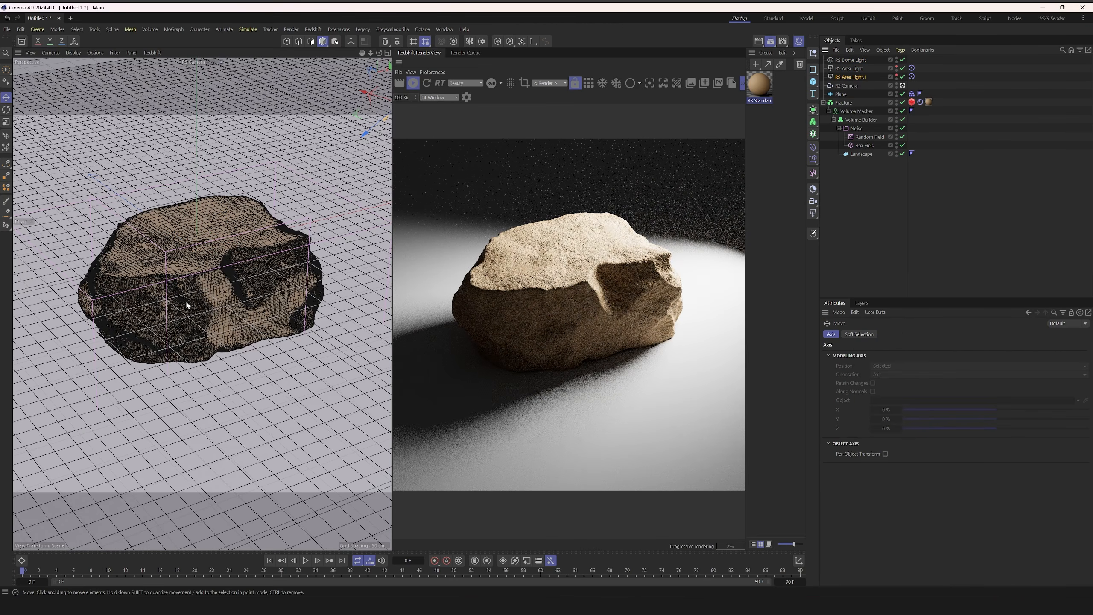
middle_click(184, 303)
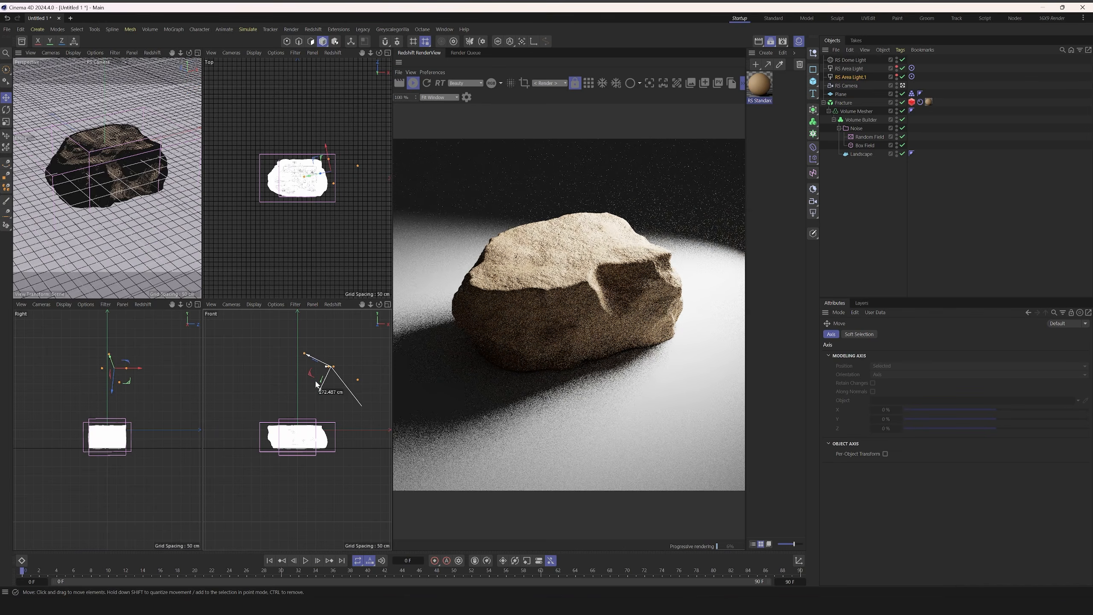
drag(316, 381, 293, 367)
drag(289, 202, 285, 161)
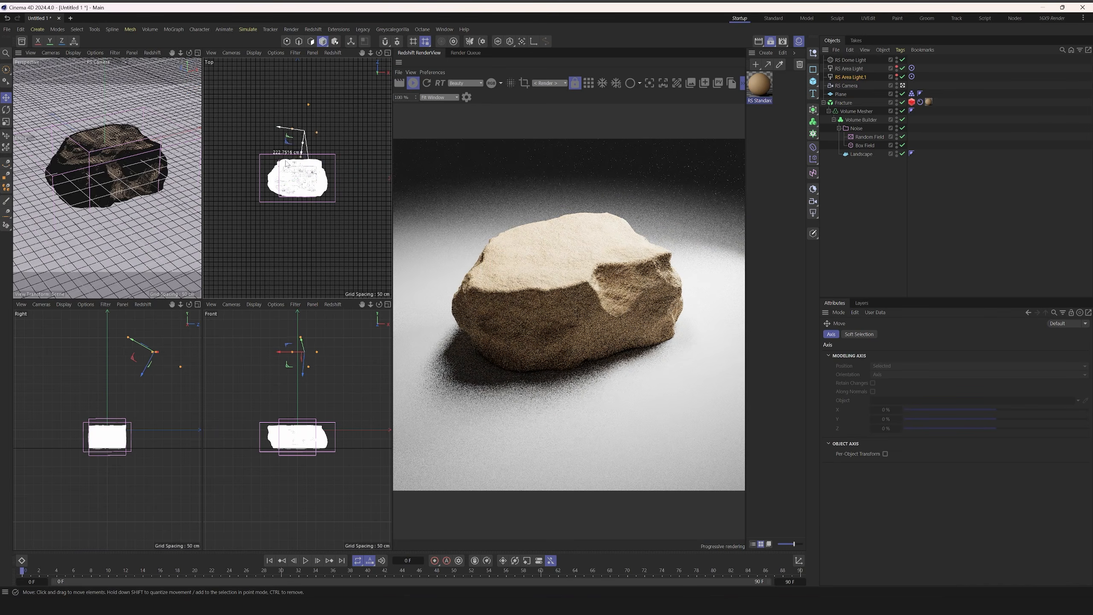
drag(163, 387, 181, 459)
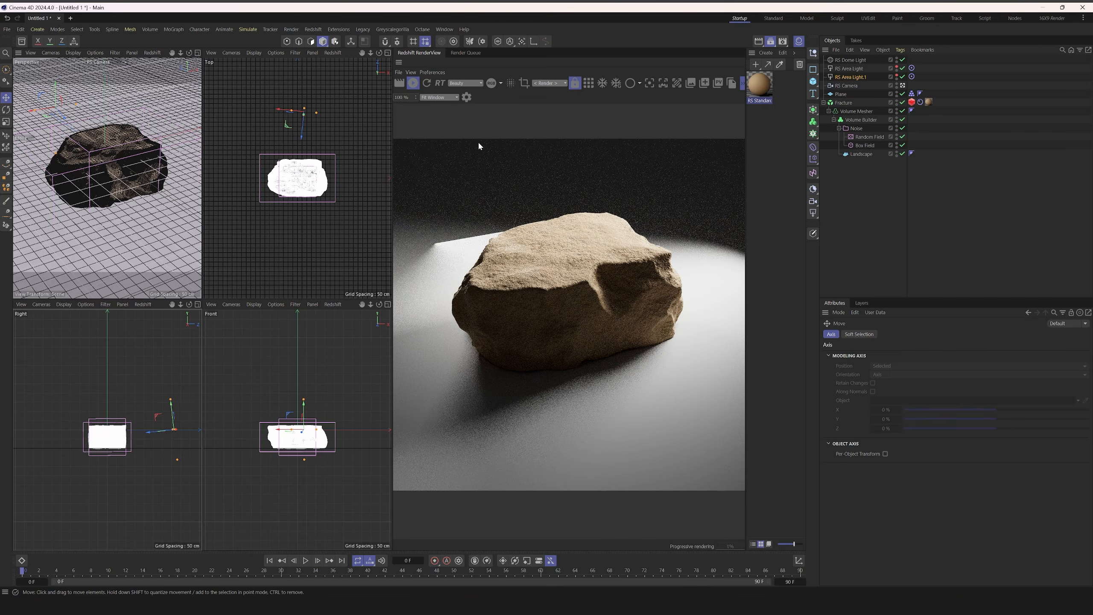
Step: Set the original RS Area Light's spread to 0.5 and raise its intensity to about 28
click(849, 68)
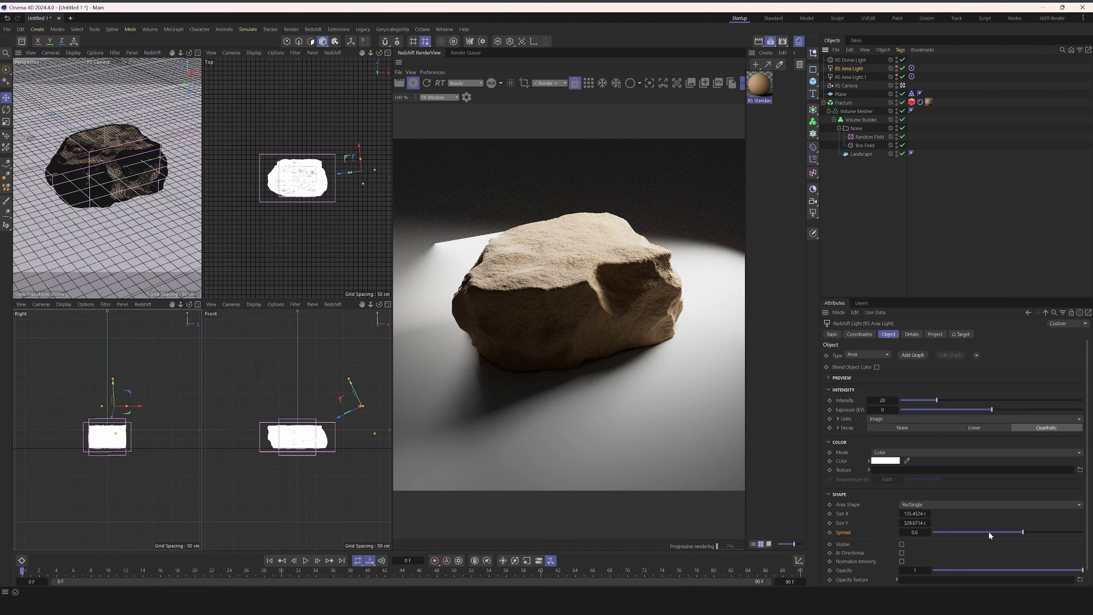
drag(989, 533, 996, 533)
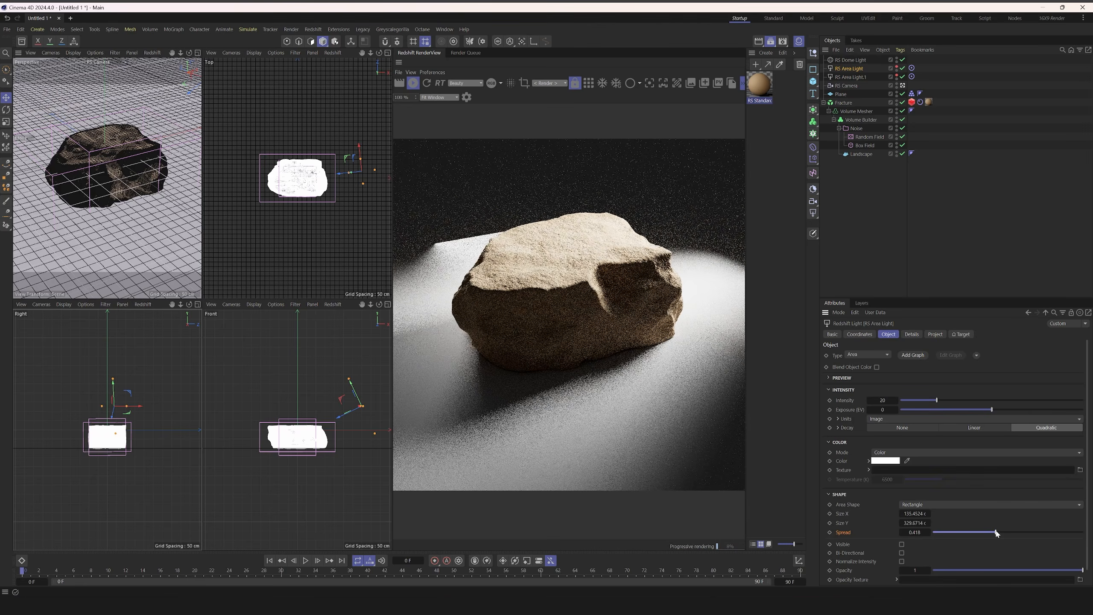
click(916, 532)
text(0.5)
key(Return)
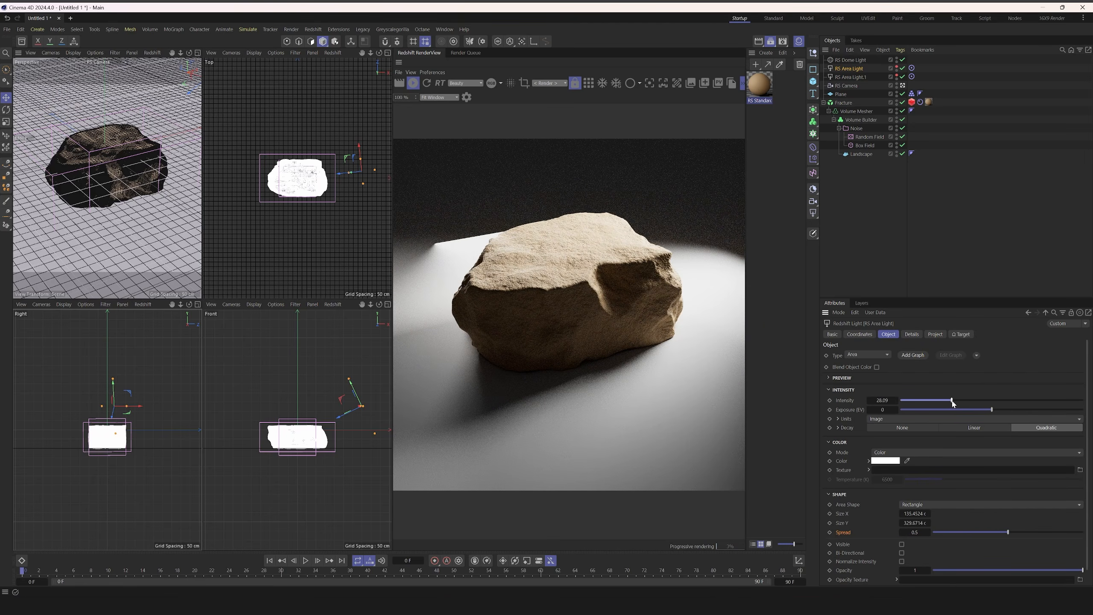
drag(953, 403, 954, 403)
Step: Move the duplicated area light much farther behind the rock and widen it to a Size X of about 667 cm
drag(370, 178, 324, 81)
click(851, 78)
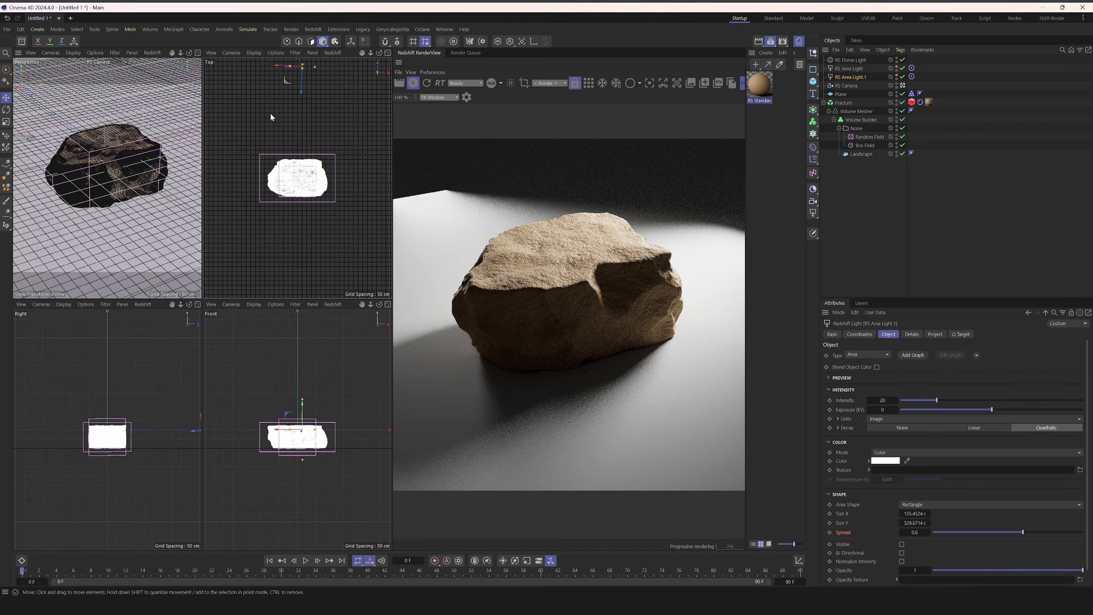
scroll(287, 116, down, 3)
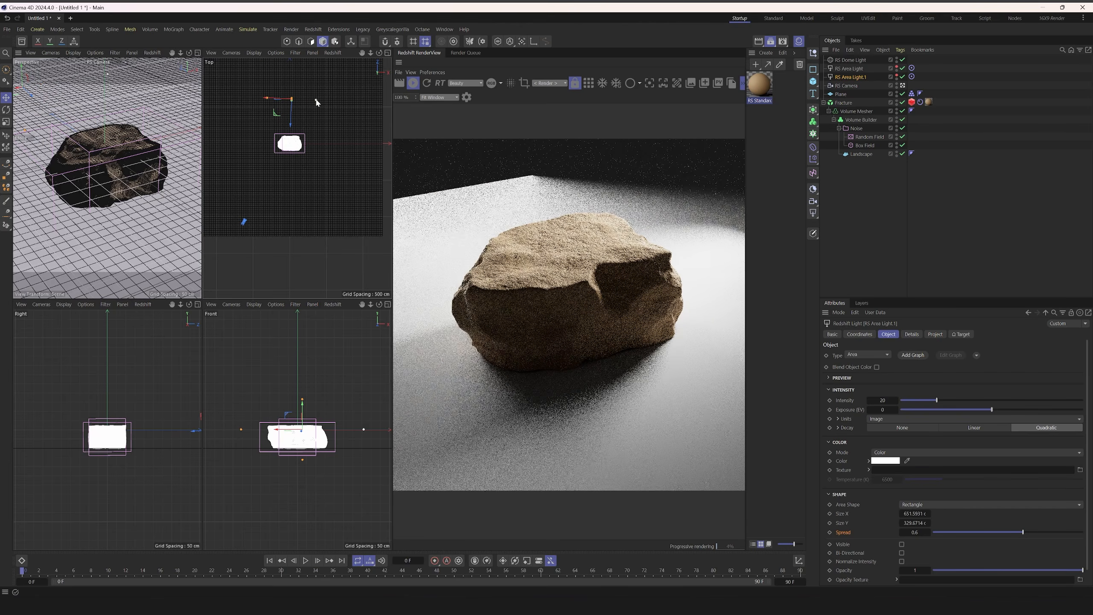
drag(306, 101, 308, 72)
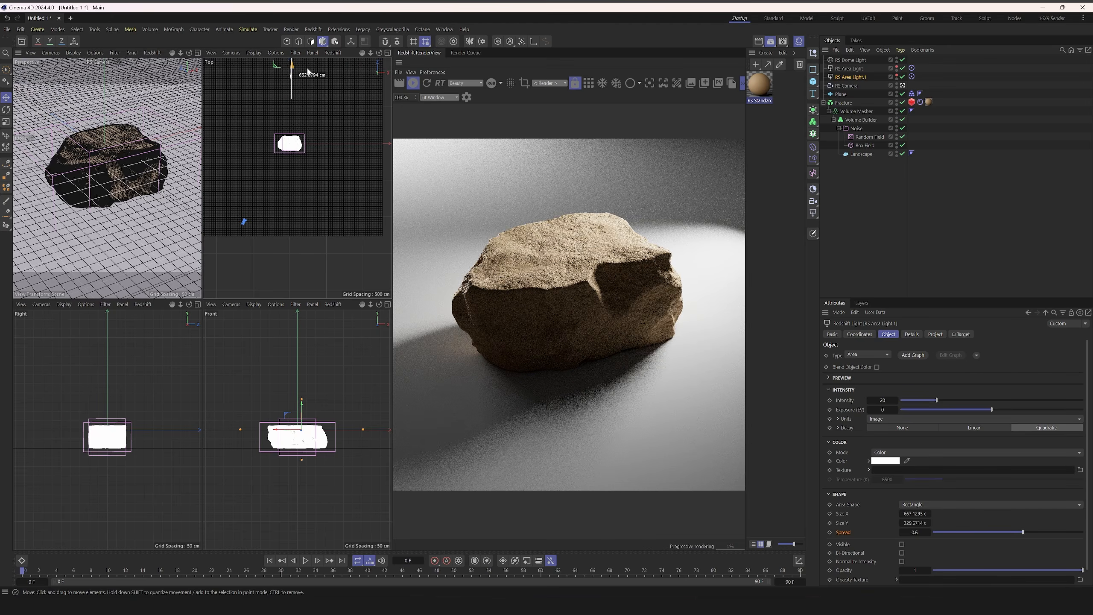
middle_click(156, 164)
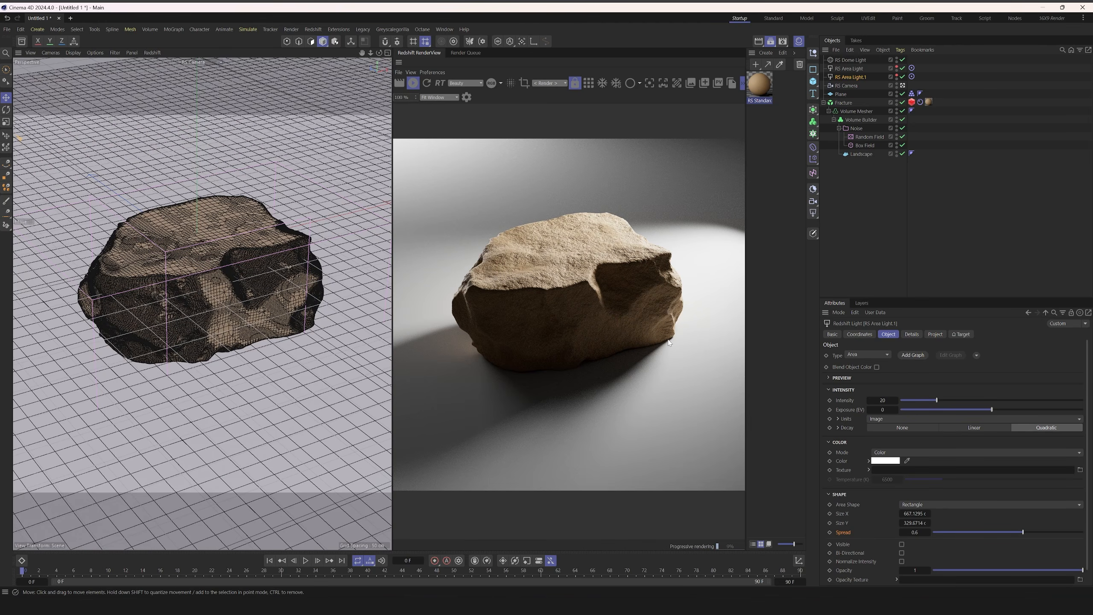
Step: Stop the live render, change the Landscape object's seed to 1, and restart the render
click(220, 300)
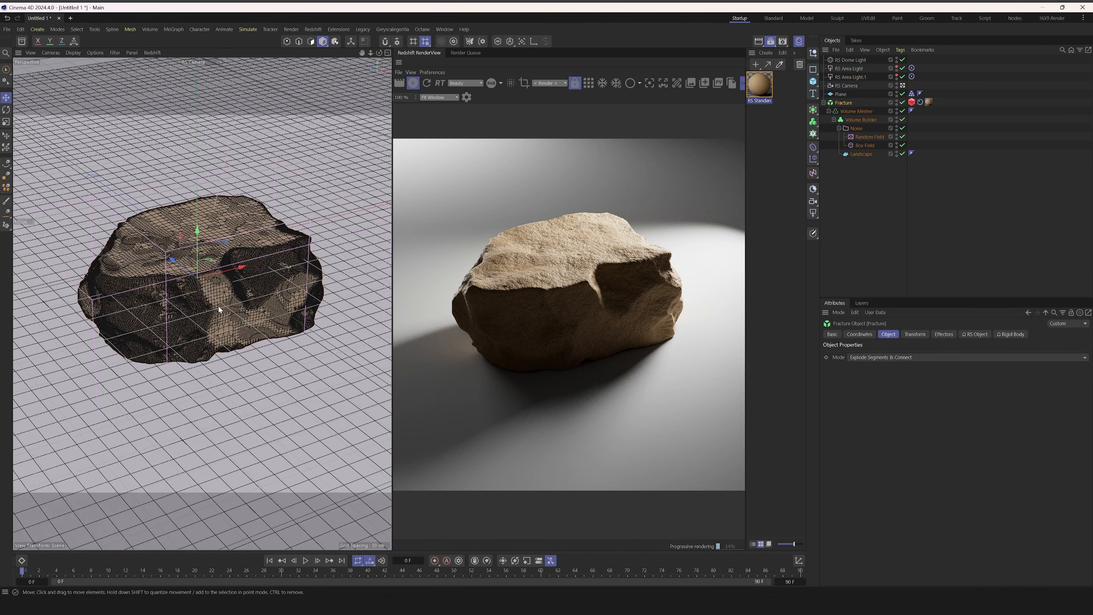
alt+drag(219, 308, 118, 294)
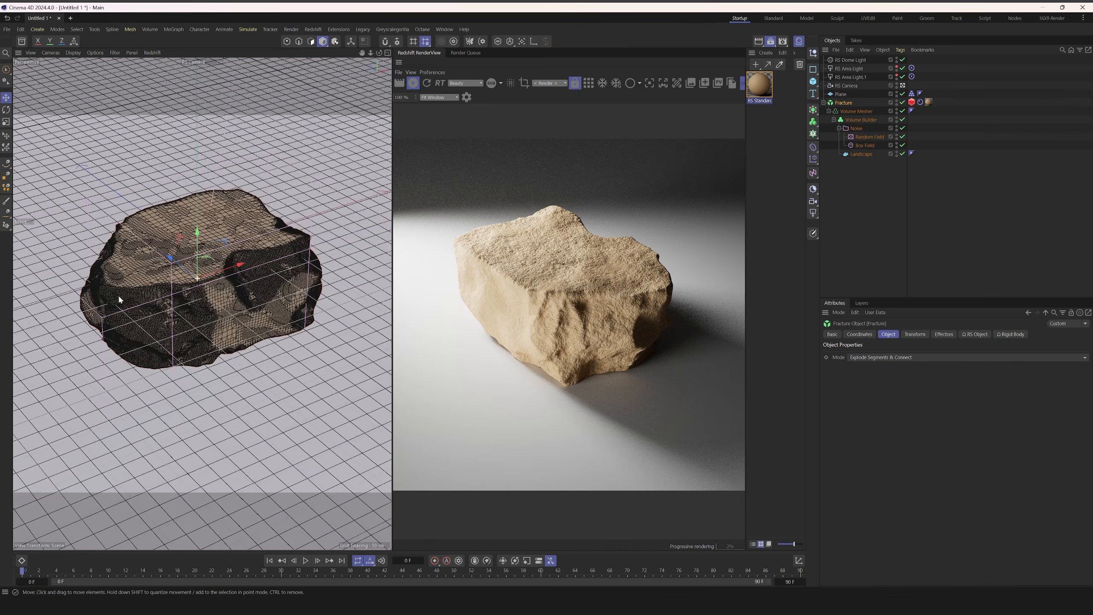
click(414, 90)
click(886, 159)
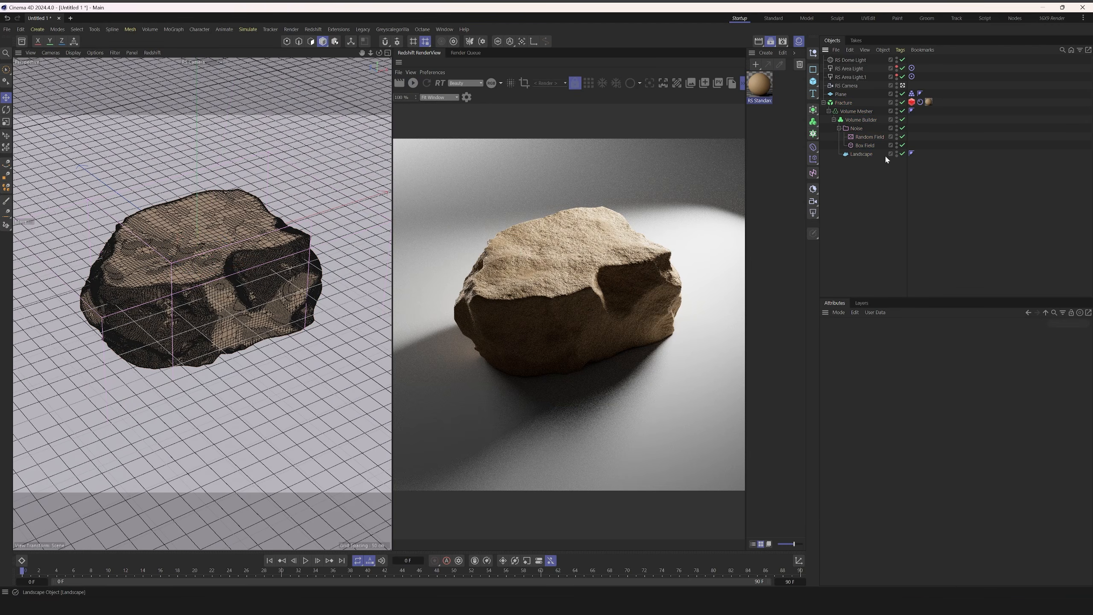
click(858, 156)
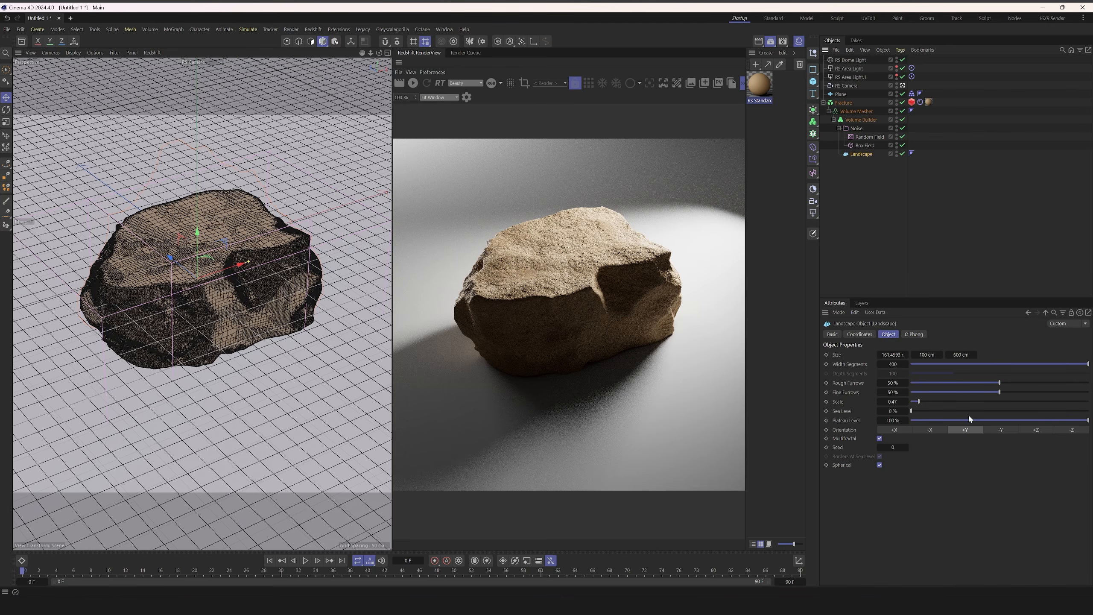
click(906, 447)
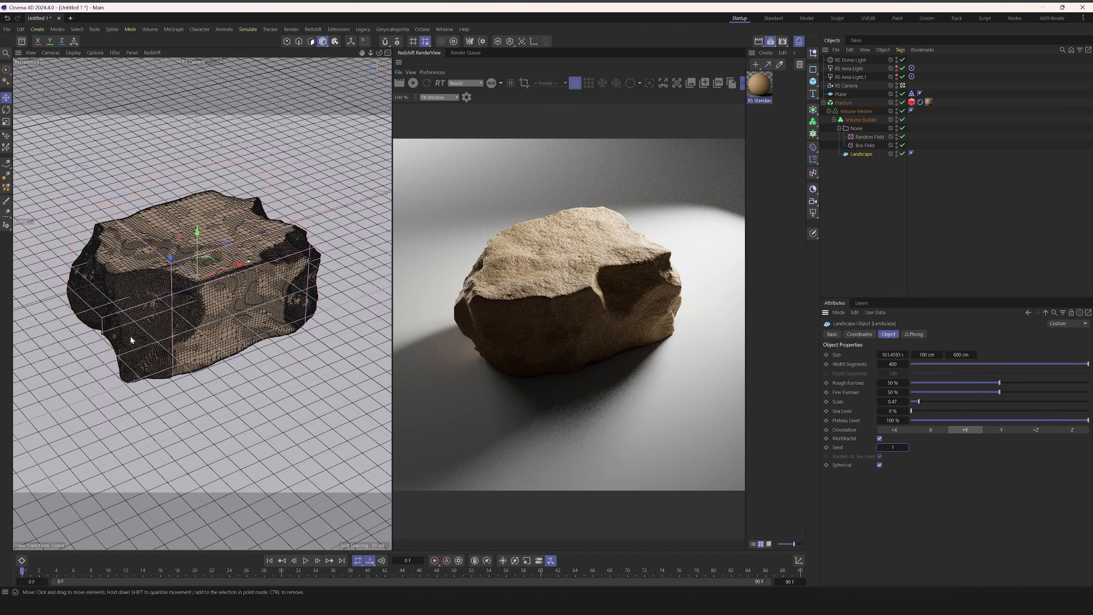
click(414, 82)
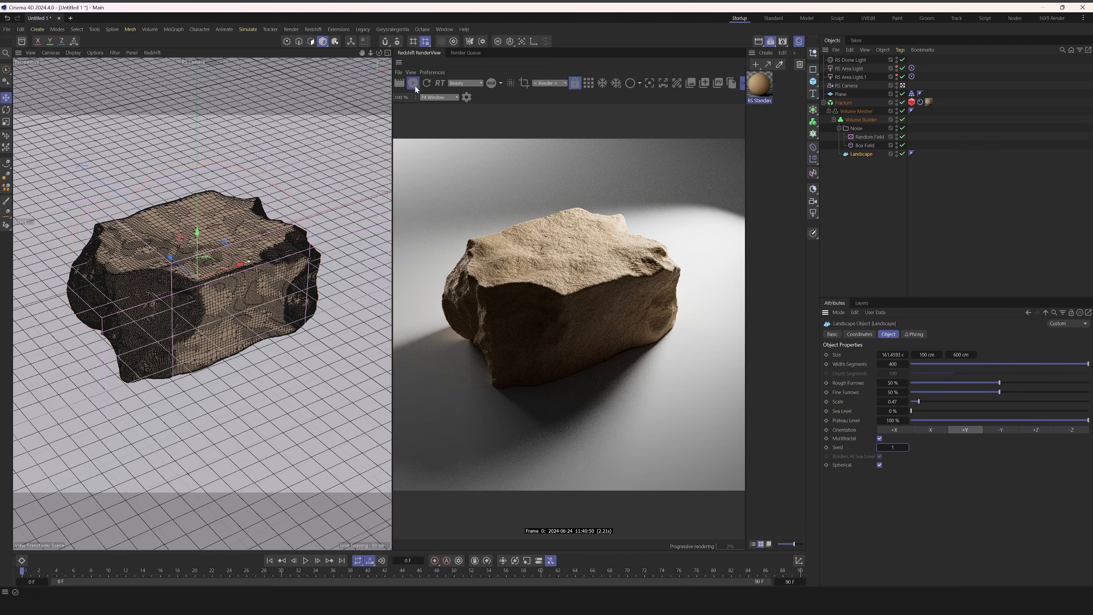
Step: Examine the new rock's shape, surface displacement and lighting from several camera angles in the render
alt+drag(146, 354, 194, 359)
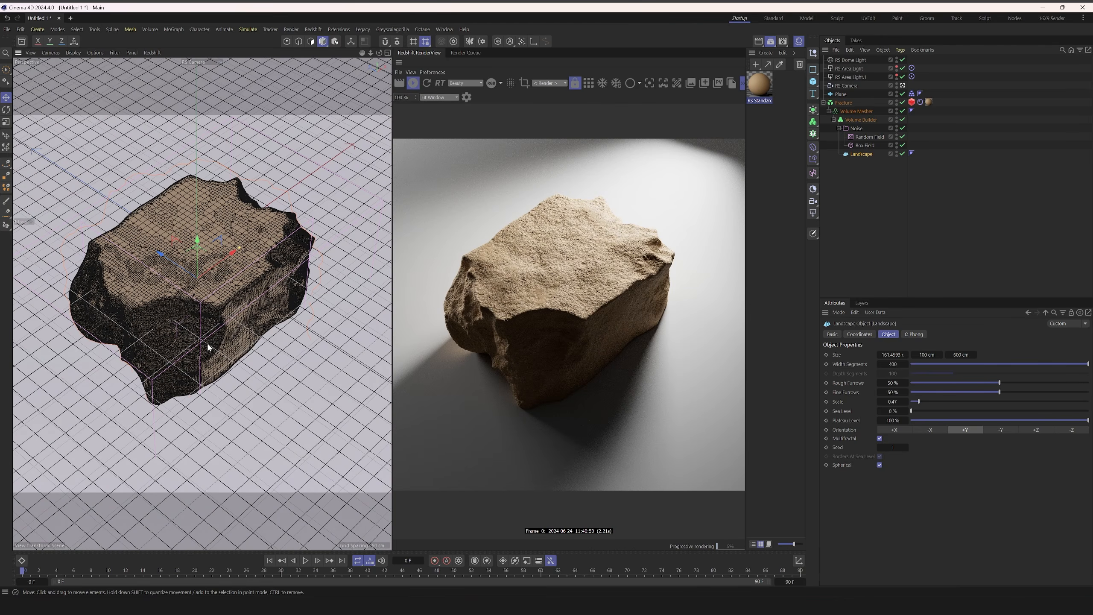
alt+drag(338, 304, 333, 306)
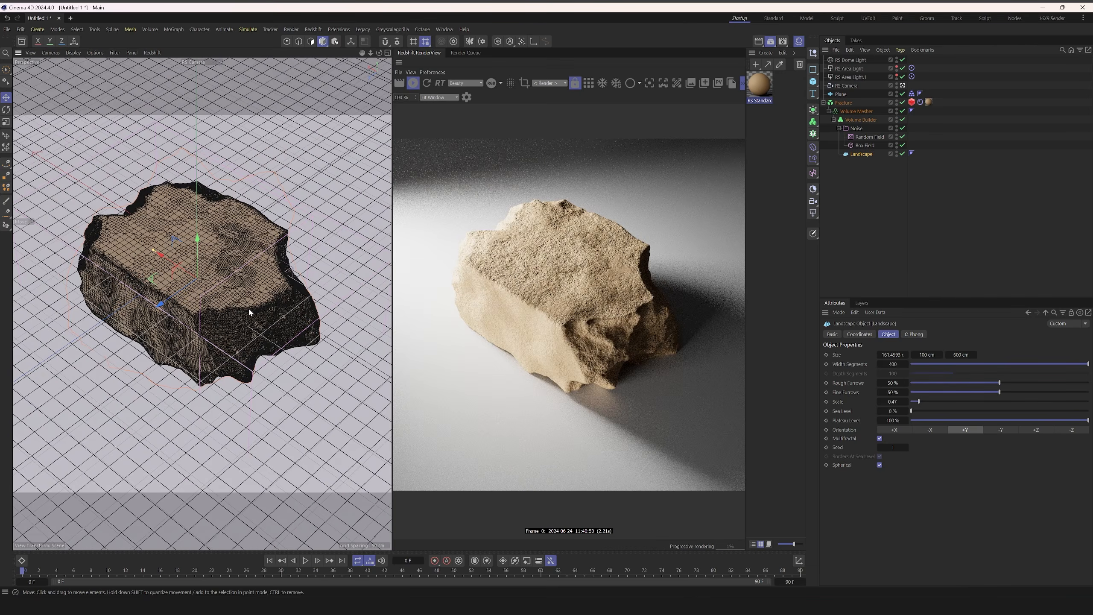
alt+drag(249, 311, 99, 309)
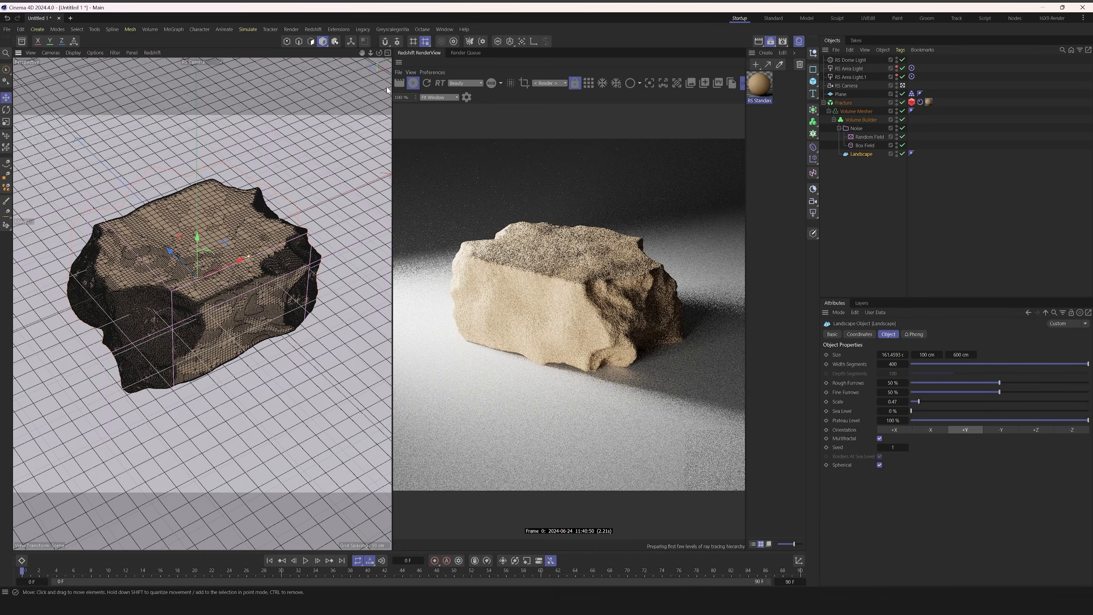
alt+drag(268, 267, 223, 260)
mouse_move(248, 299)
alt+mouse_down()
mouse_move(245, 275)
mouse_move(250, 289)
alt+mouse_up()
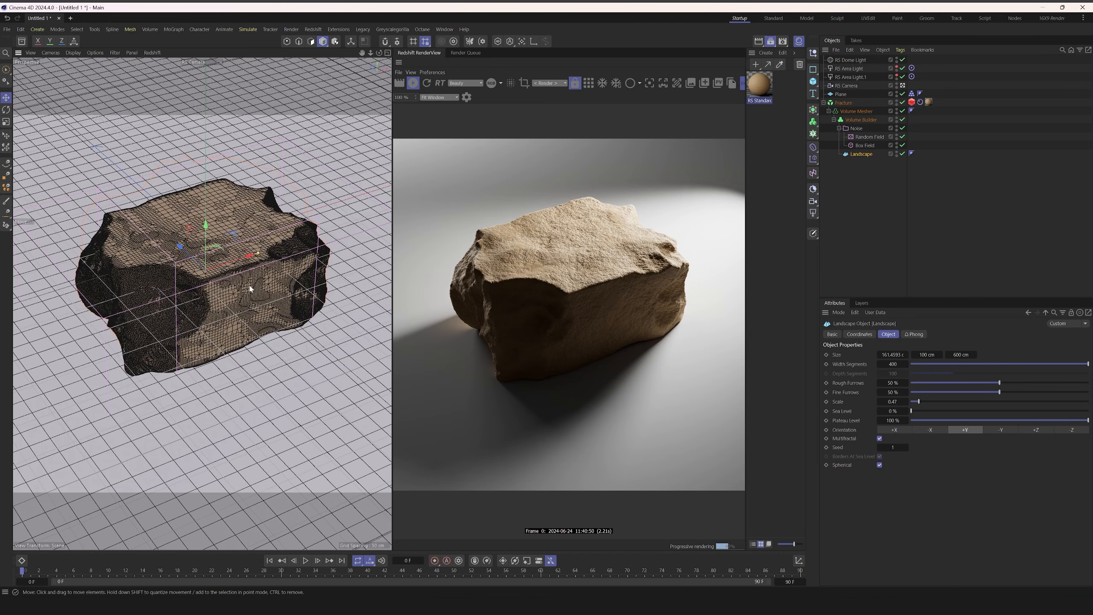
alt+drag(250, 289, 306, 301)
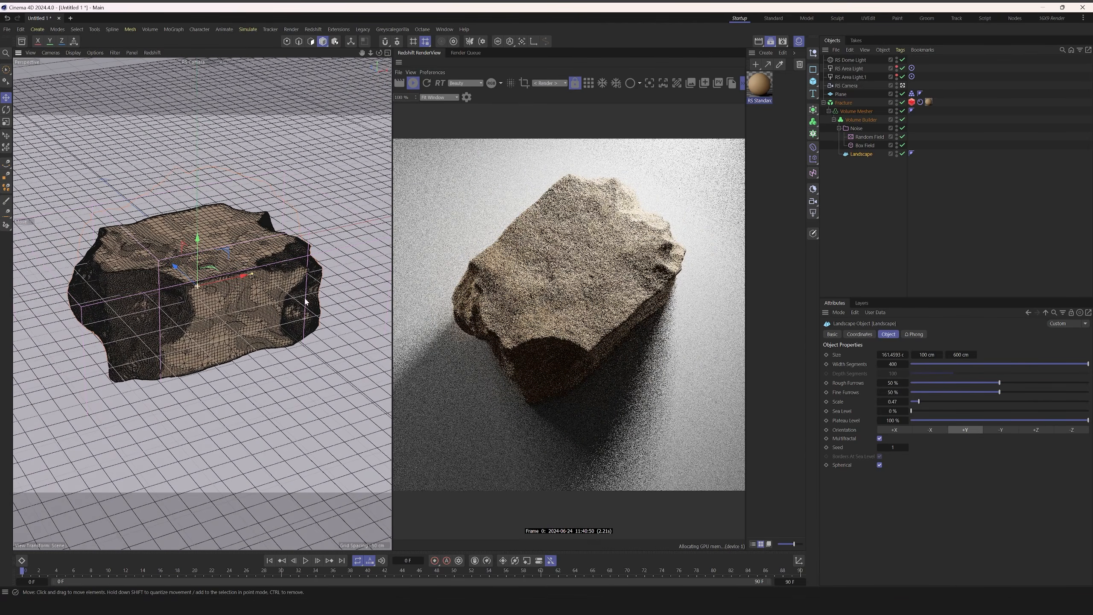
Step: Change the RS Standard material's base color to a more saturated orange-brown with 84% saturation in its node graph
double_click(757, 97)
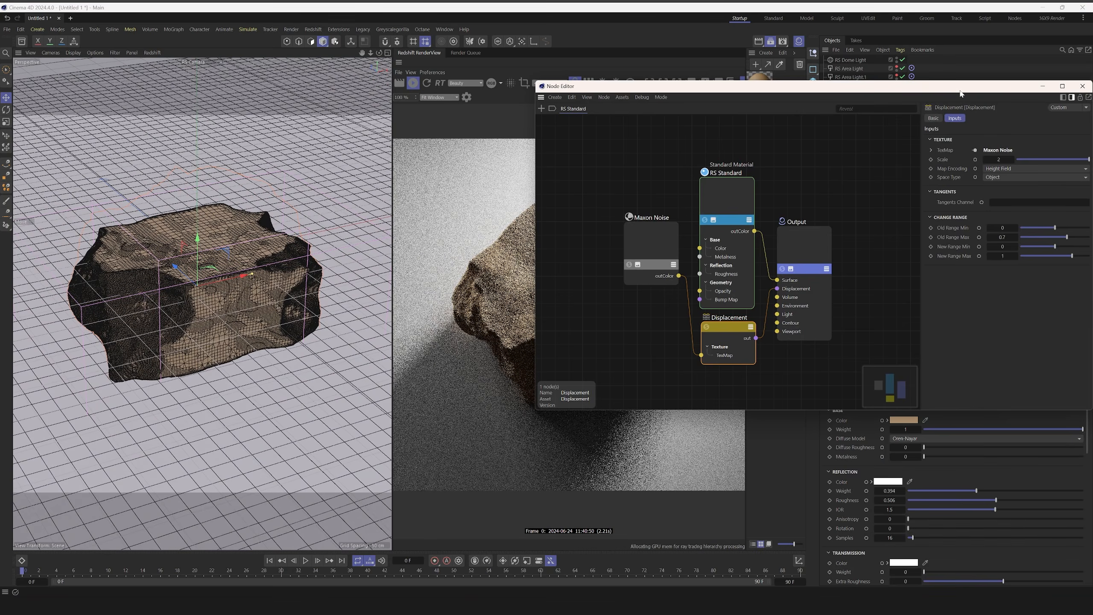
drag(960, 89, 791, 365)
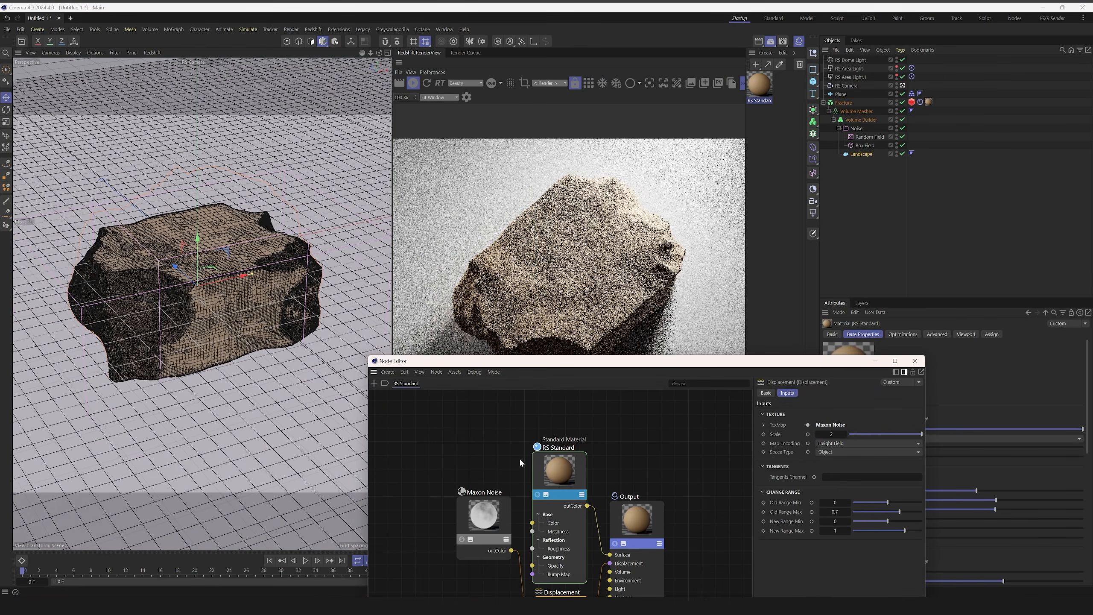
drag(638, 362, 738, 416)
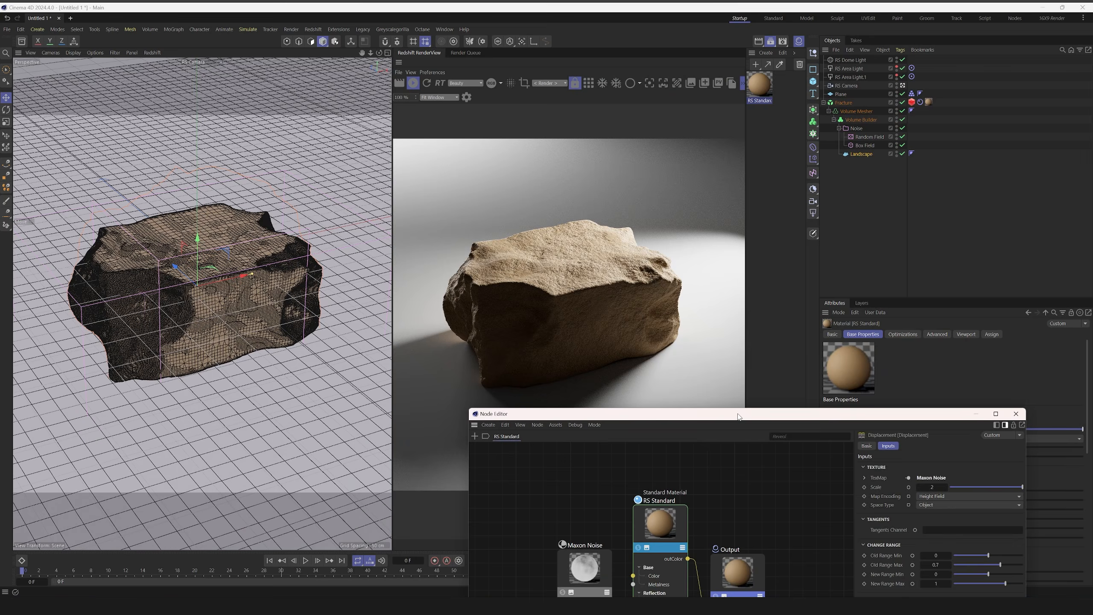
click(575, 500)
click(662, 534)
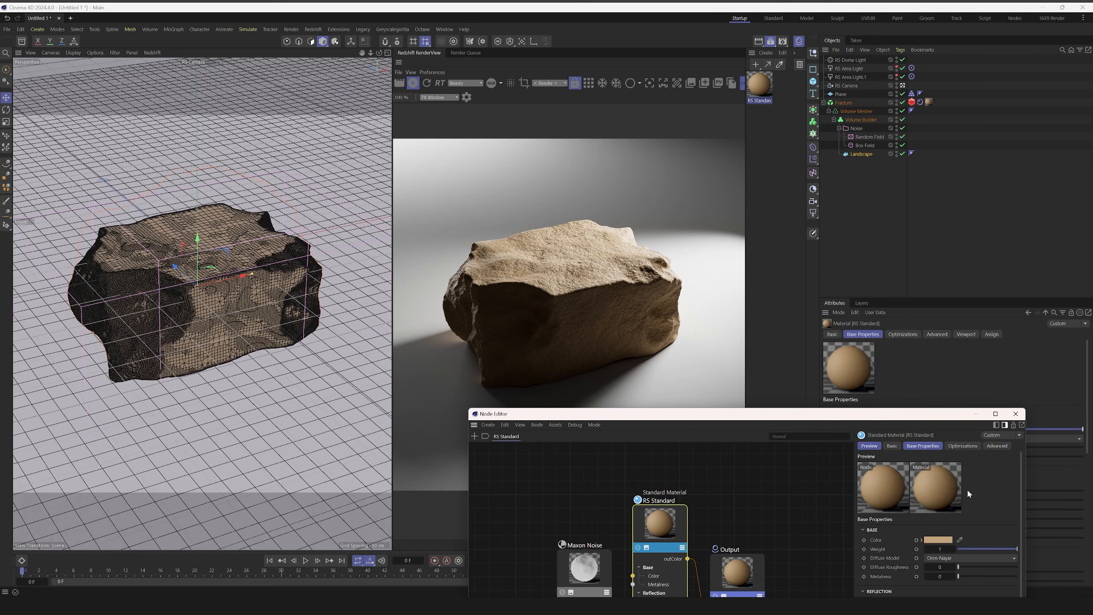
drag(939, 417, 470, 301)
click(472, 426)
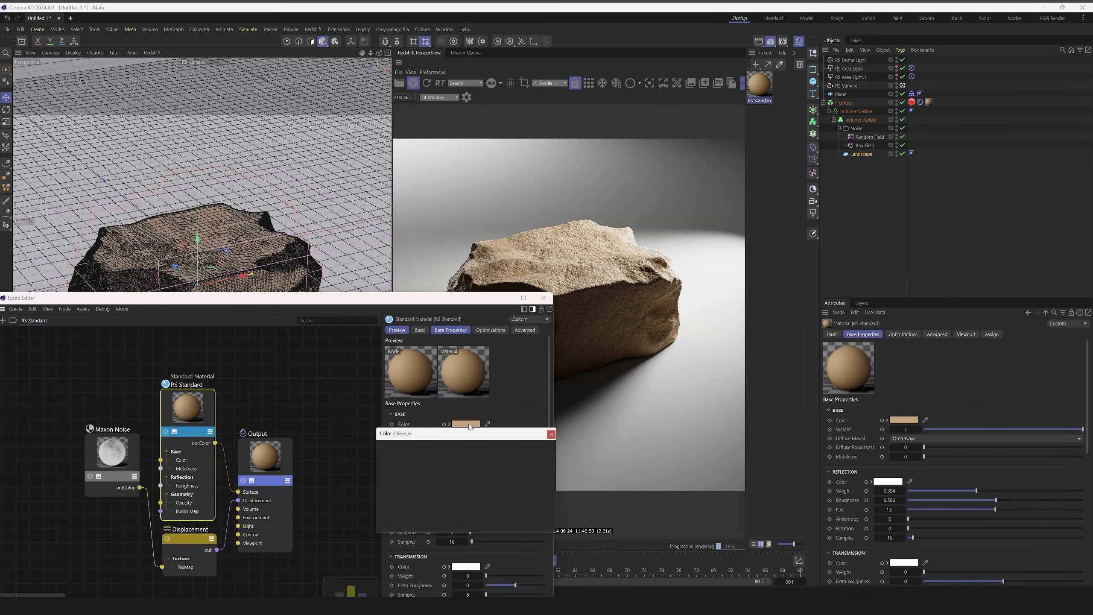
drag(535, 518, 539, 519)
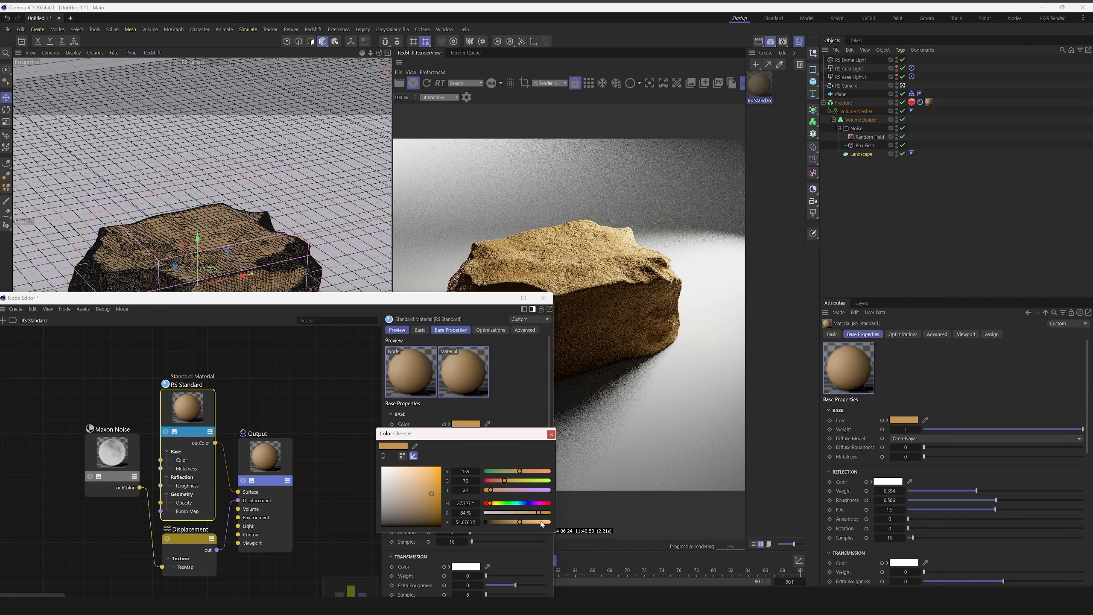
click(544, 298)
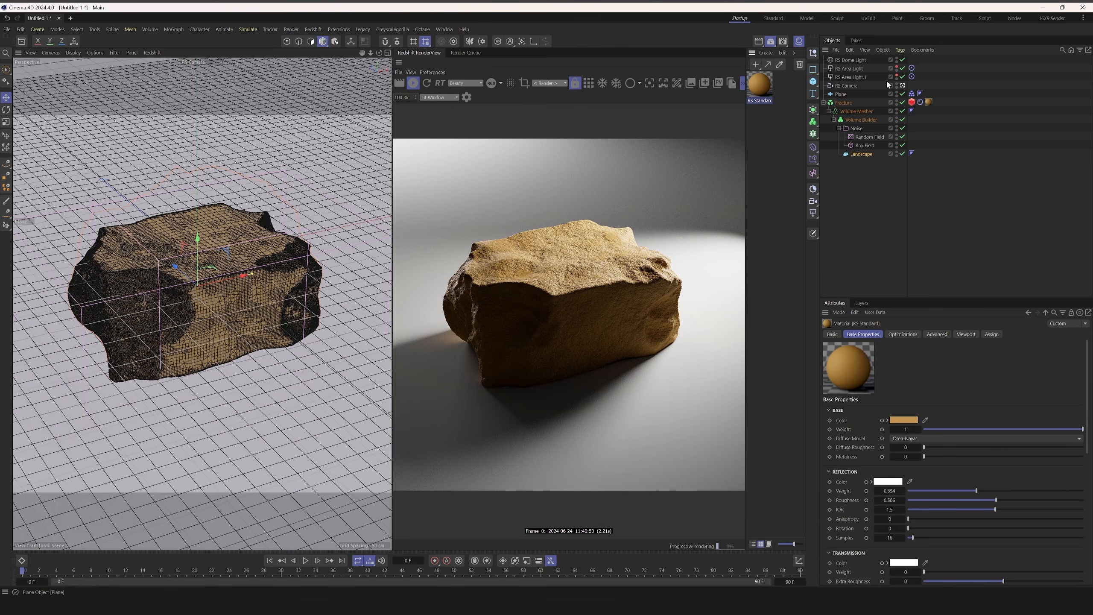
Step: Examine the recolored rock's surface detail, shadows and lighting from several camera angles in the render
click(851, 59)
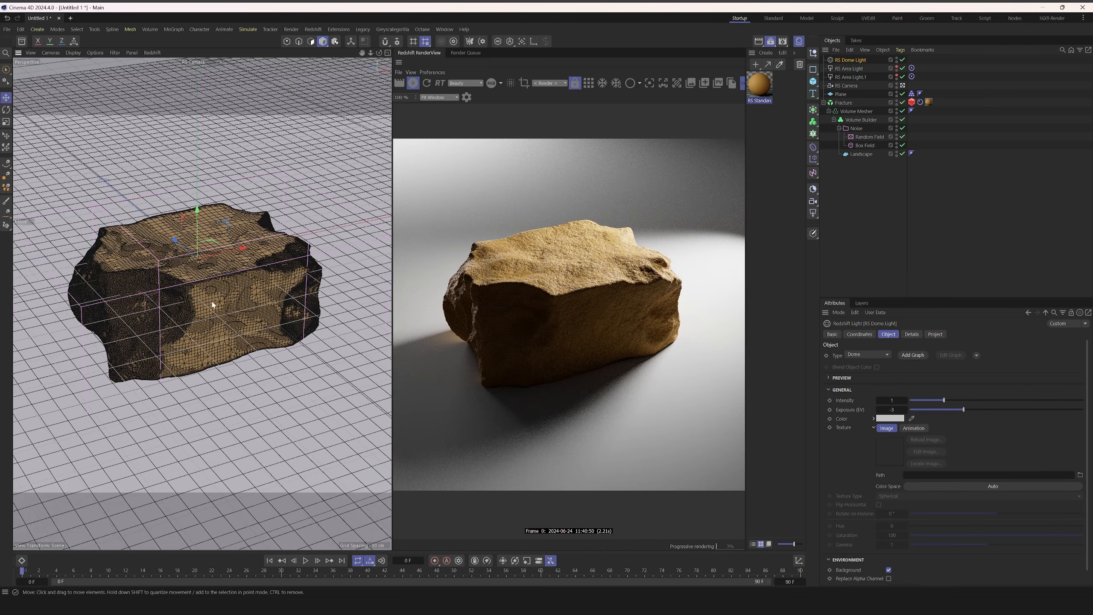
alt+drag(212, 305, 344, 324)
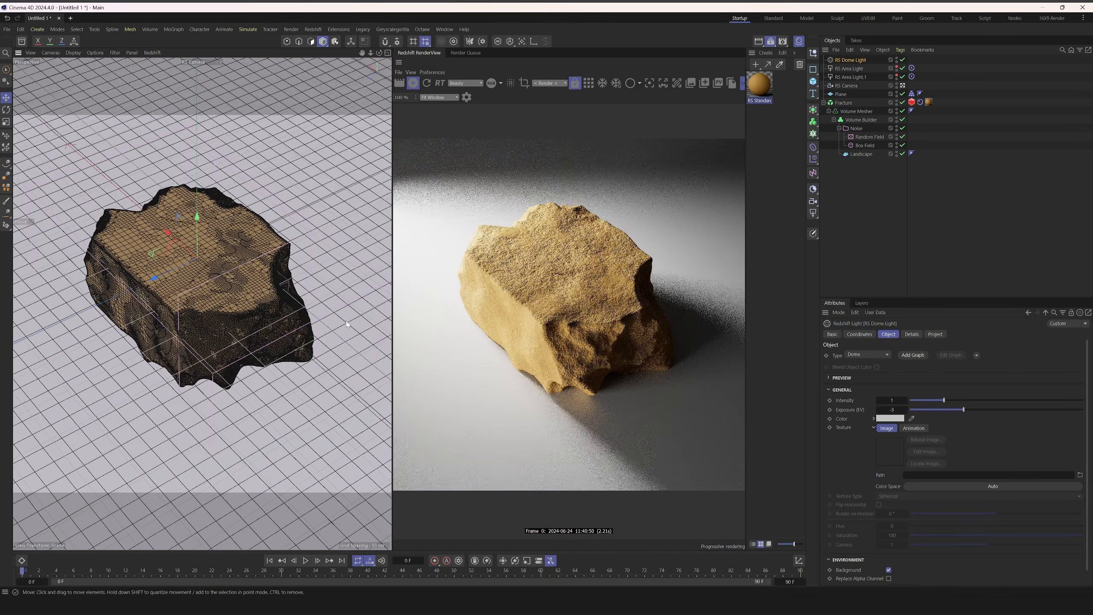
alt+drag(347, 323, 223, 329)
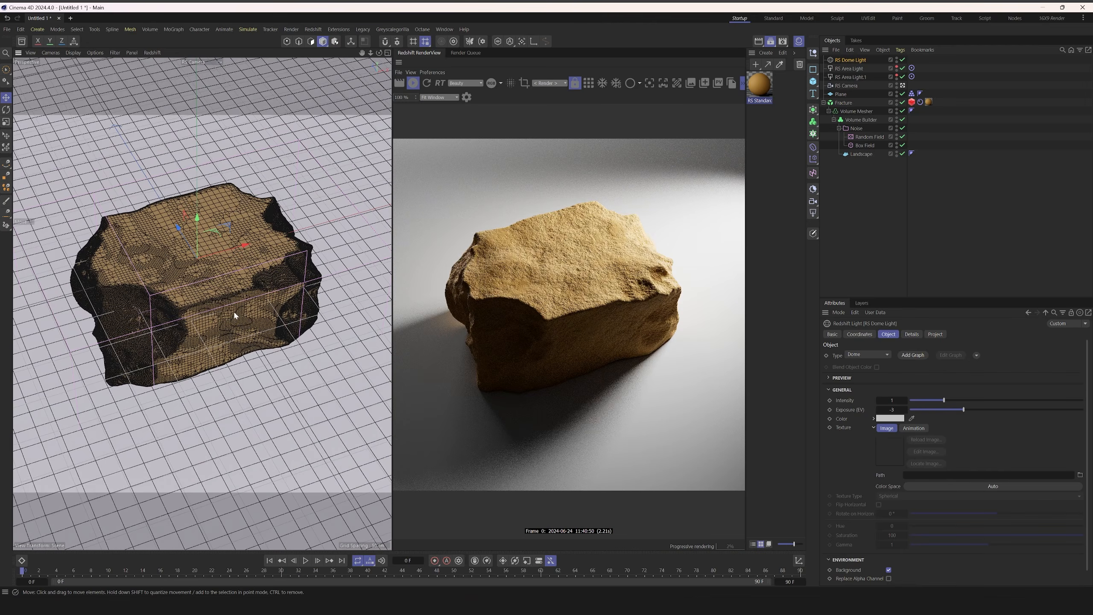
mouse_move(236, 315)
alt+mouse_down()
mouse_move(220, 320)
mouse_move(239, 311)
alt+mouse_up()
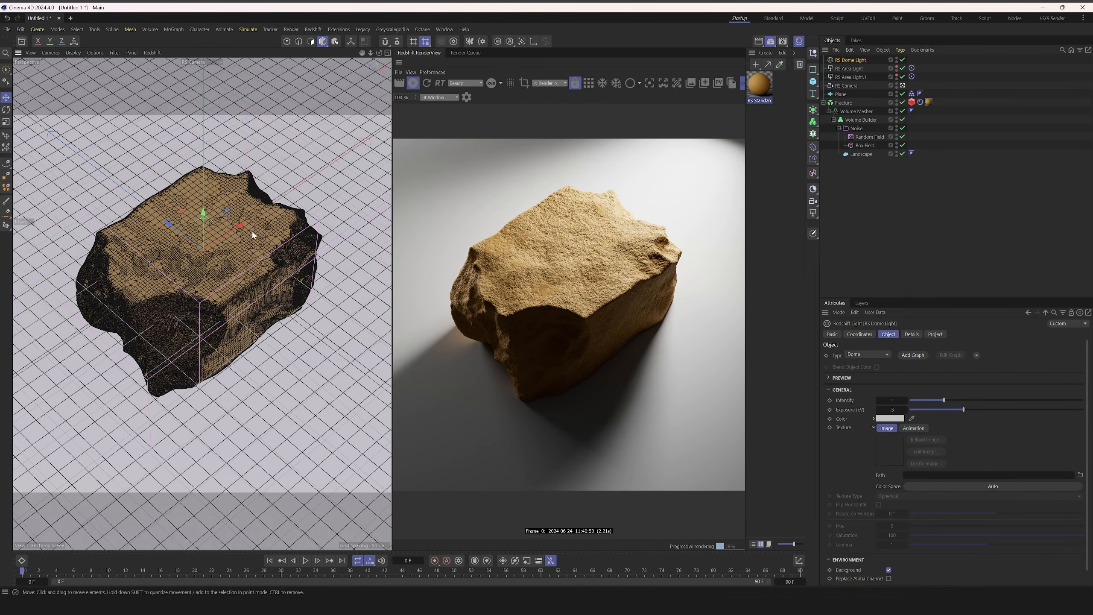
alt+drag(252, 246, 236, 249)
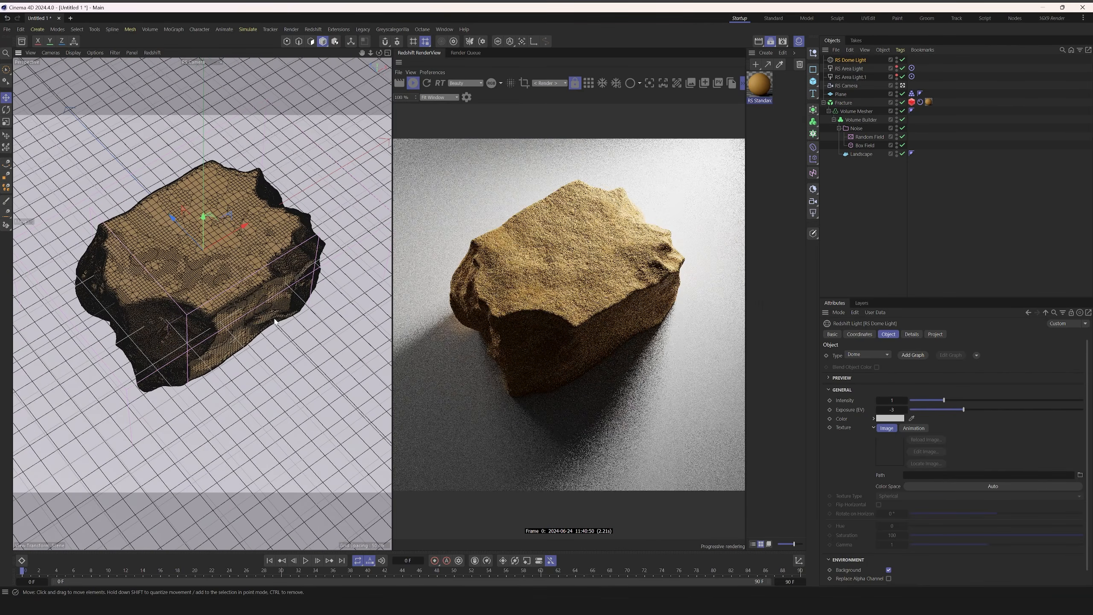
mouse_move(274, 321)
alt+mouse_down()
mouse_move(196, 287)
mouse_move(202, 246)
mouse_move(279, 308)
alt+mouse_up()
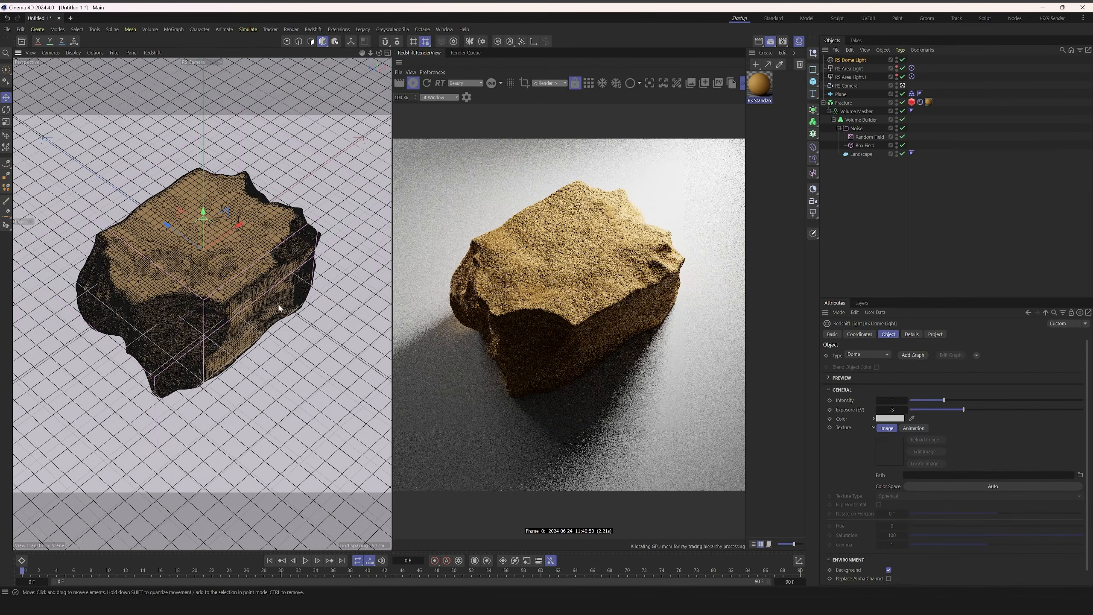
alt+drag(279, 307, 254, 283)
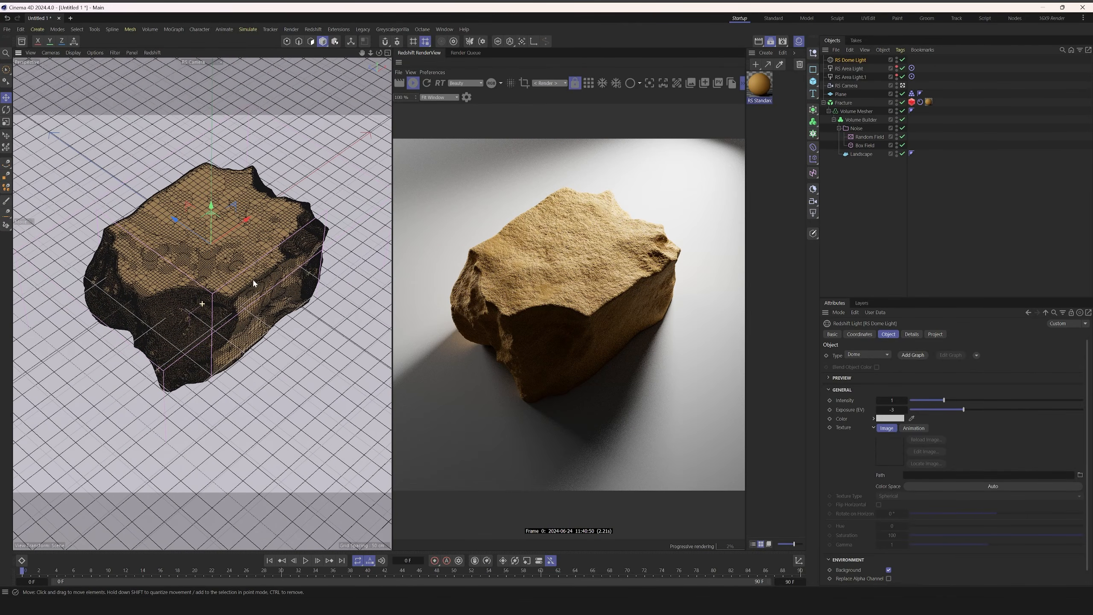
Step: Set the RS Camera's focal length to 200 mm and move the camera back to frame the whole rock
click(844, 85)
text(20)
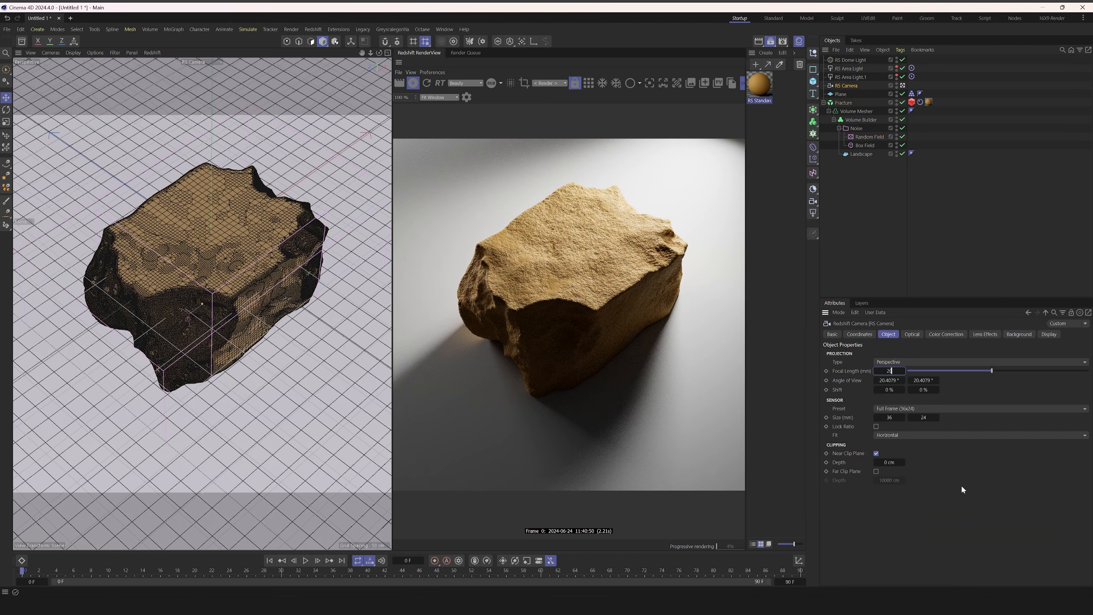
text(0)
key(Return)
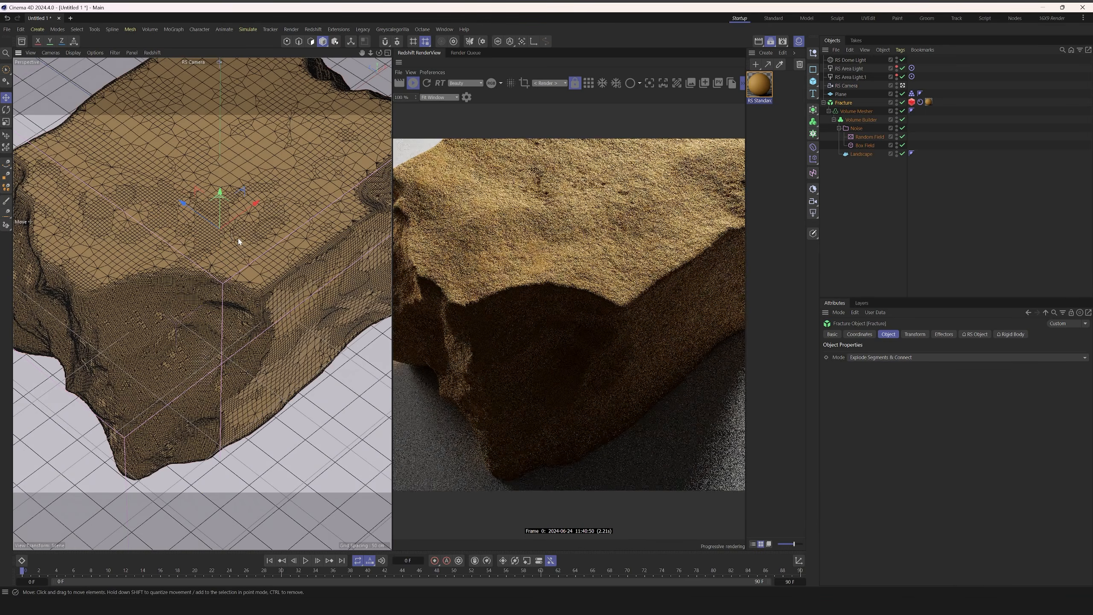
alt+right_drag(249, 238, 126, 326)
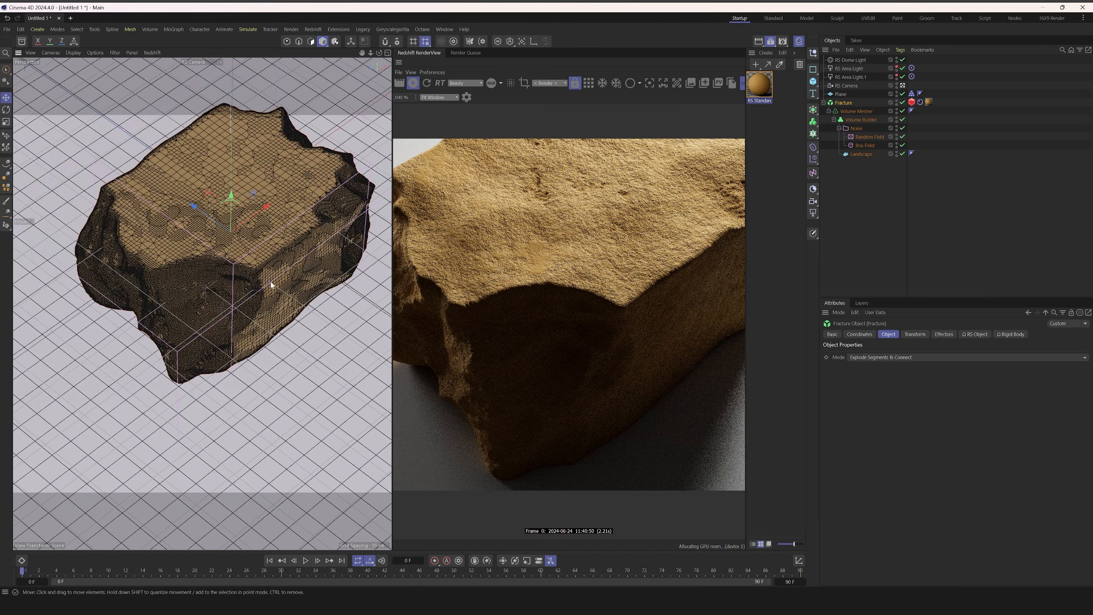
alt+middle_drag(270, 286, 261, 341)
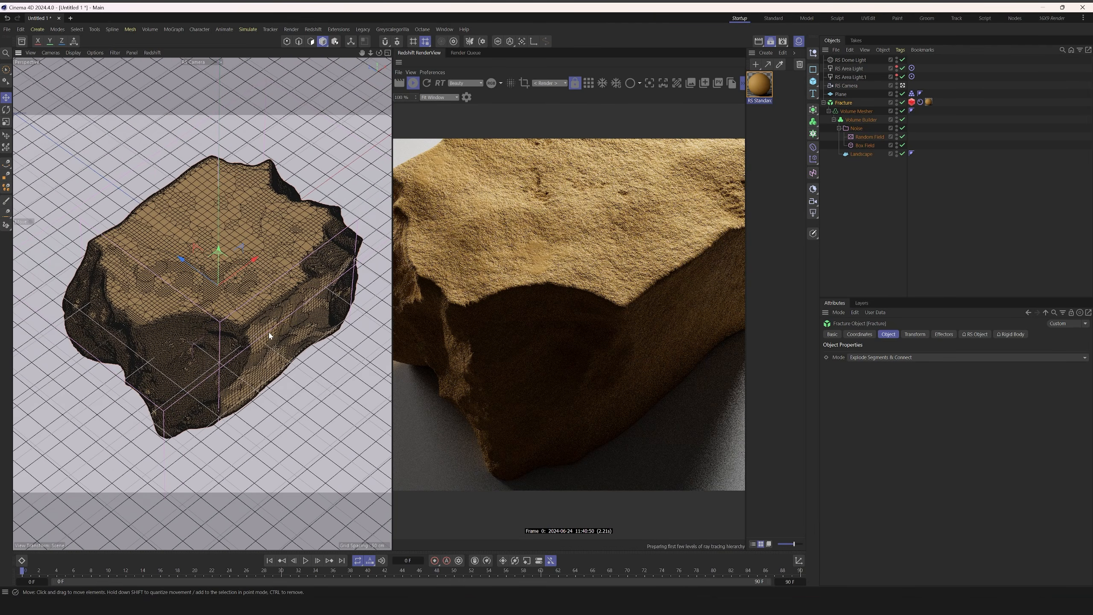
alt+drag(283, 331, 258, 316)
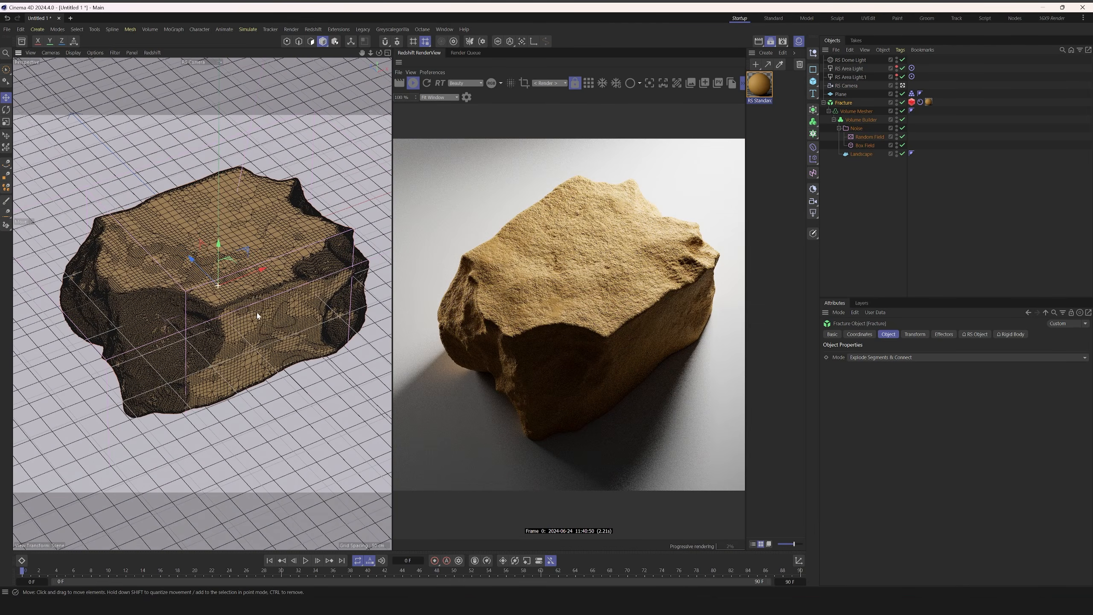
alt+middle_drag(289, 325, 291, 309)
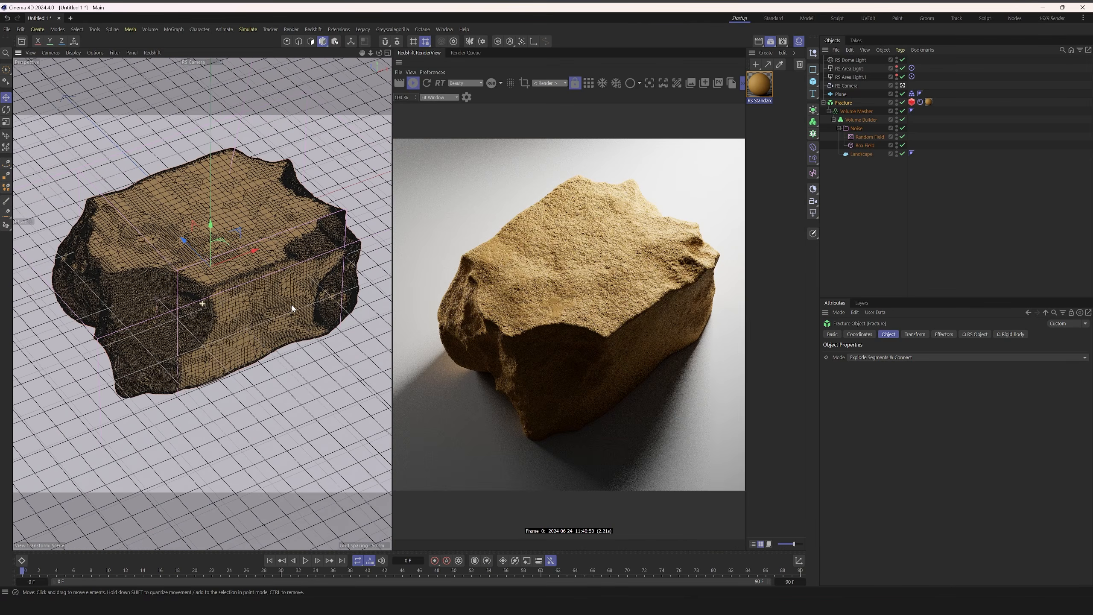